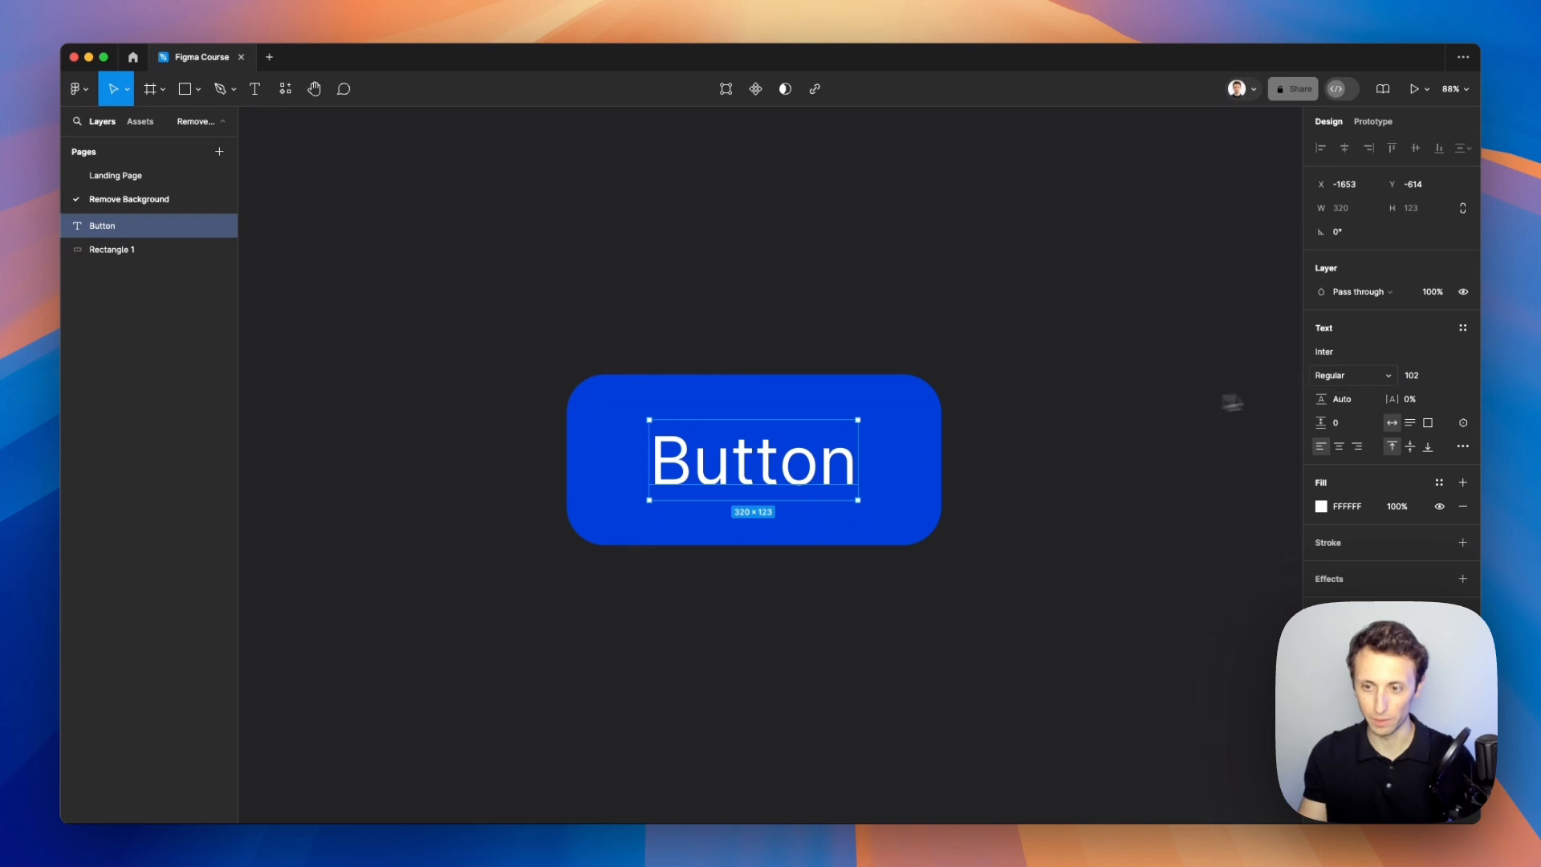
Step: Make the Button text bold
key("super+b")
left_click_drag(786, 475, 782, 475)
Step: Select the Button text together with the rectangle and add auto layout to them
left_click_drag(718, 331, 855, 506)
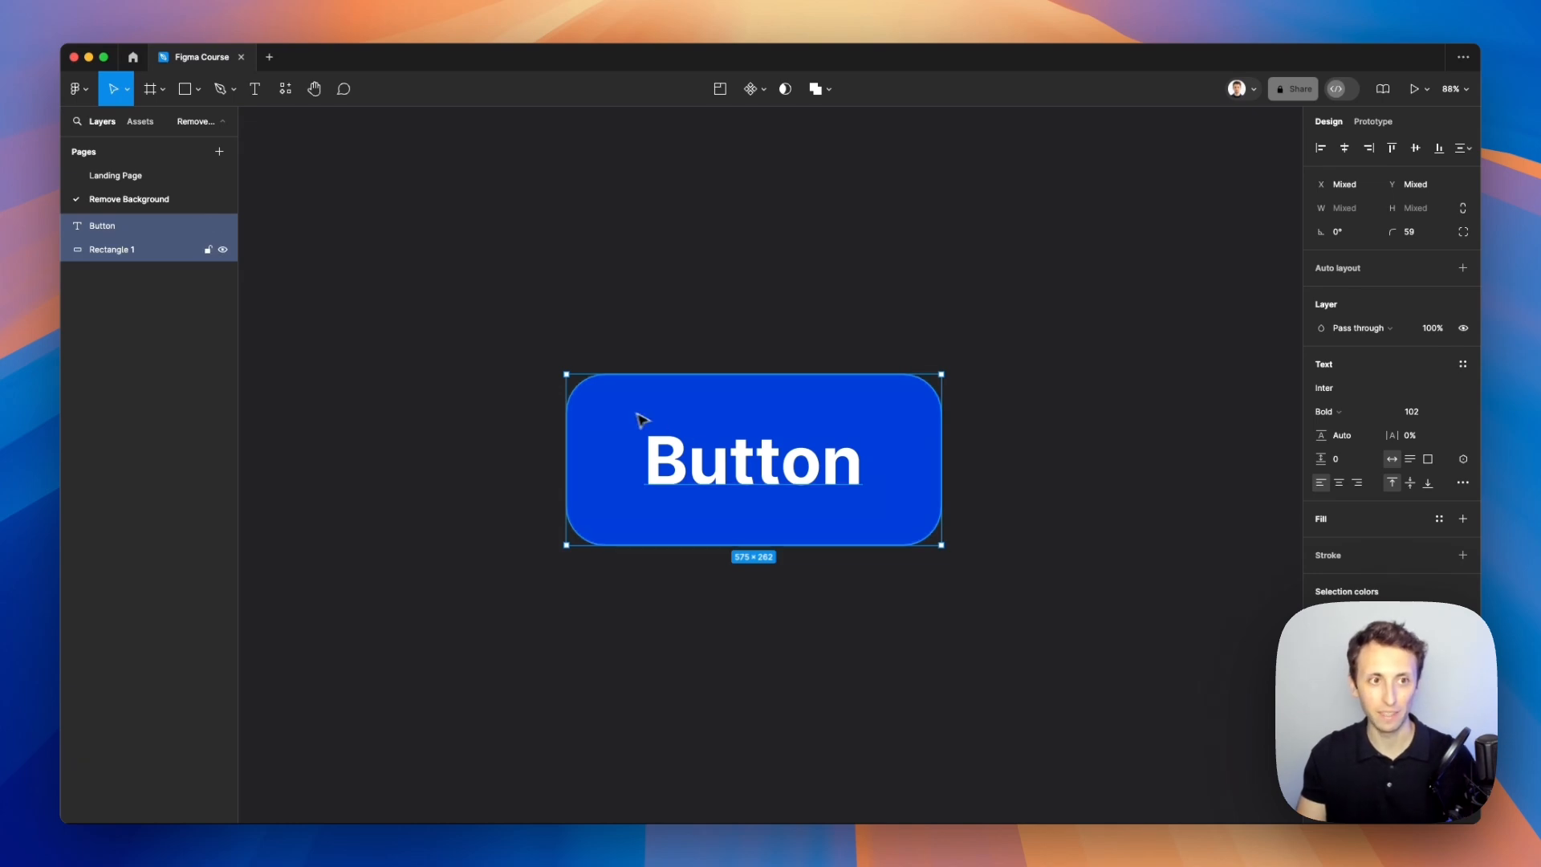
right_click(153, 231)
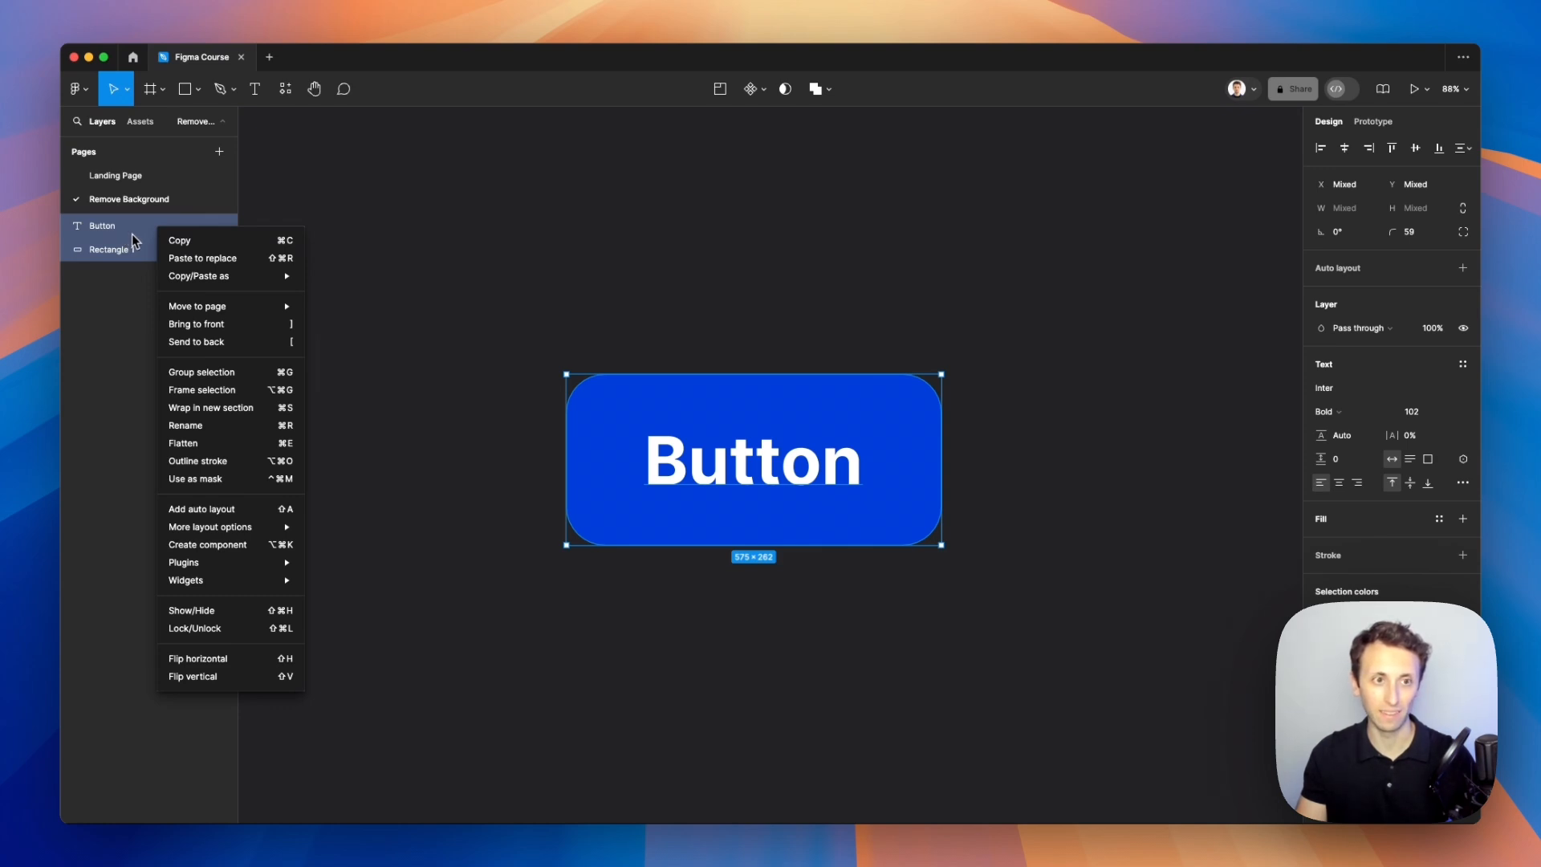
left_click(223, 517)
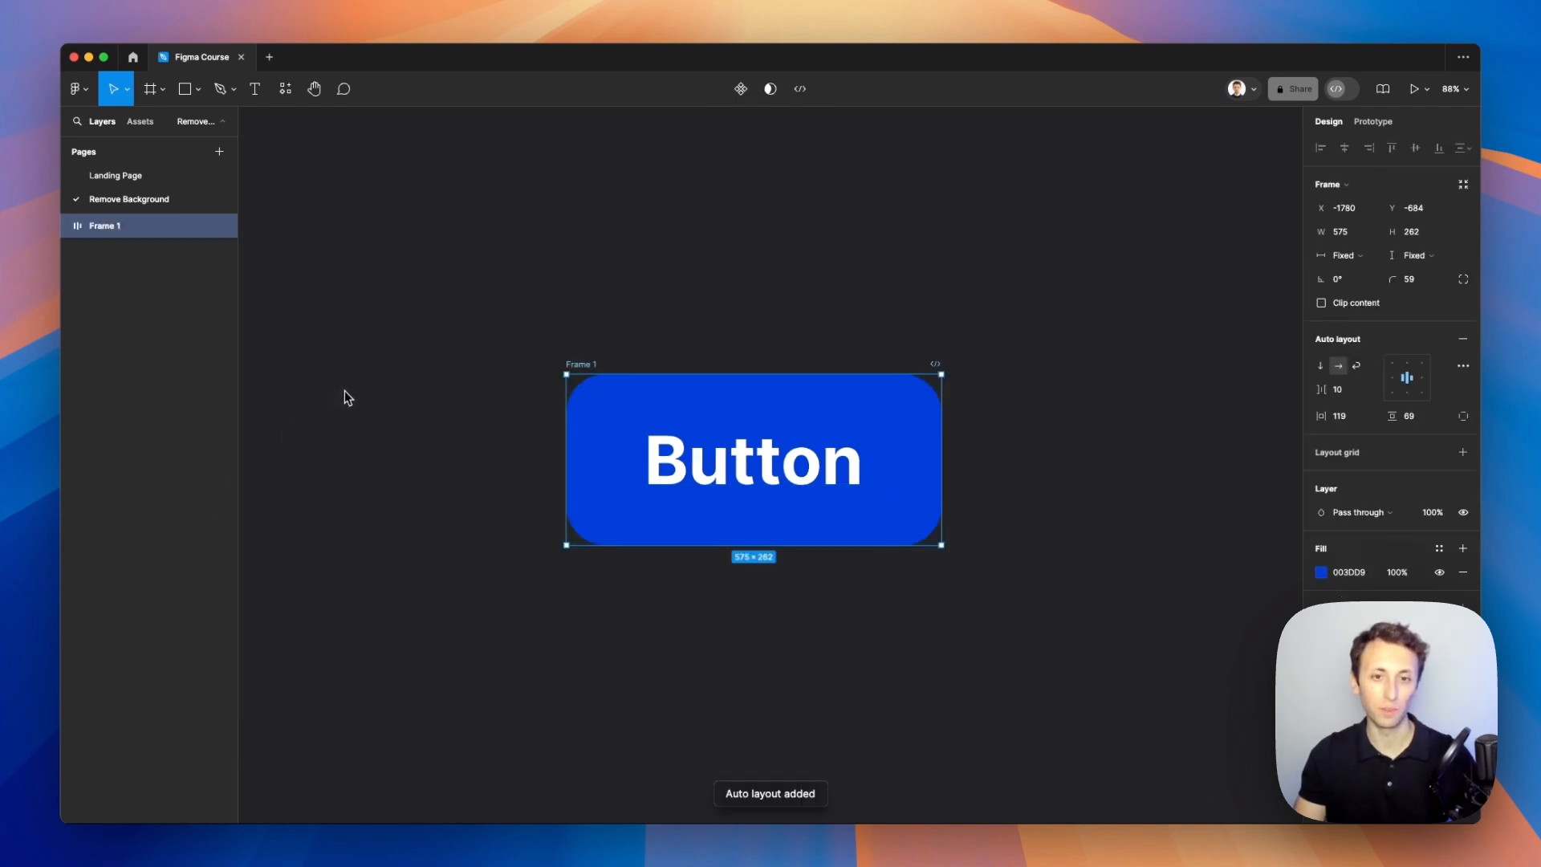
Step: Expand the new frame's layers and inspect the Button text and the frame's auto layout settings
left_click(67, 227)
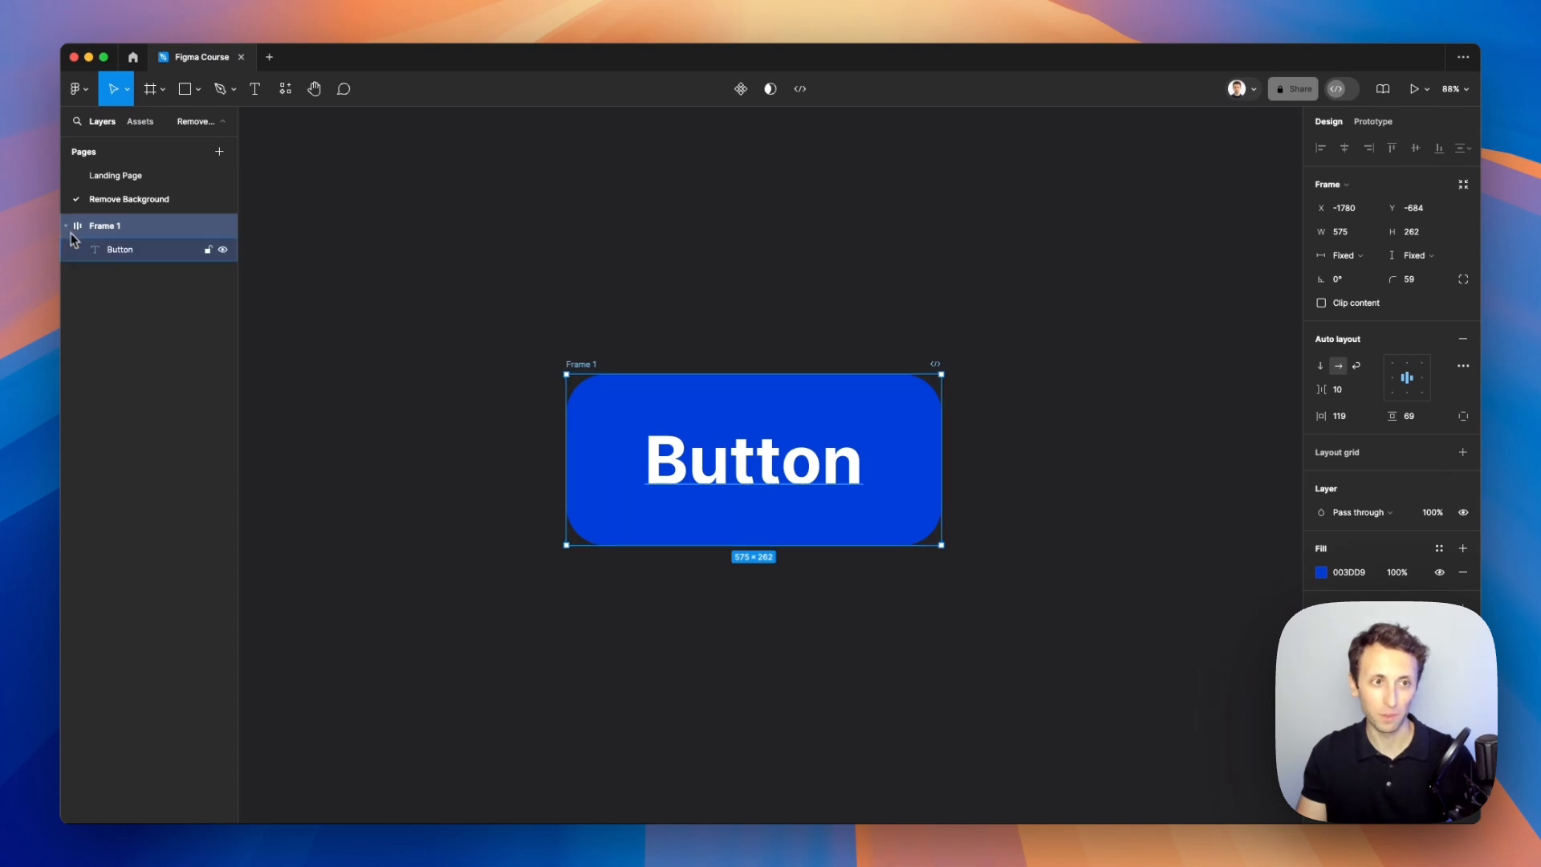
left_click(151, 251)
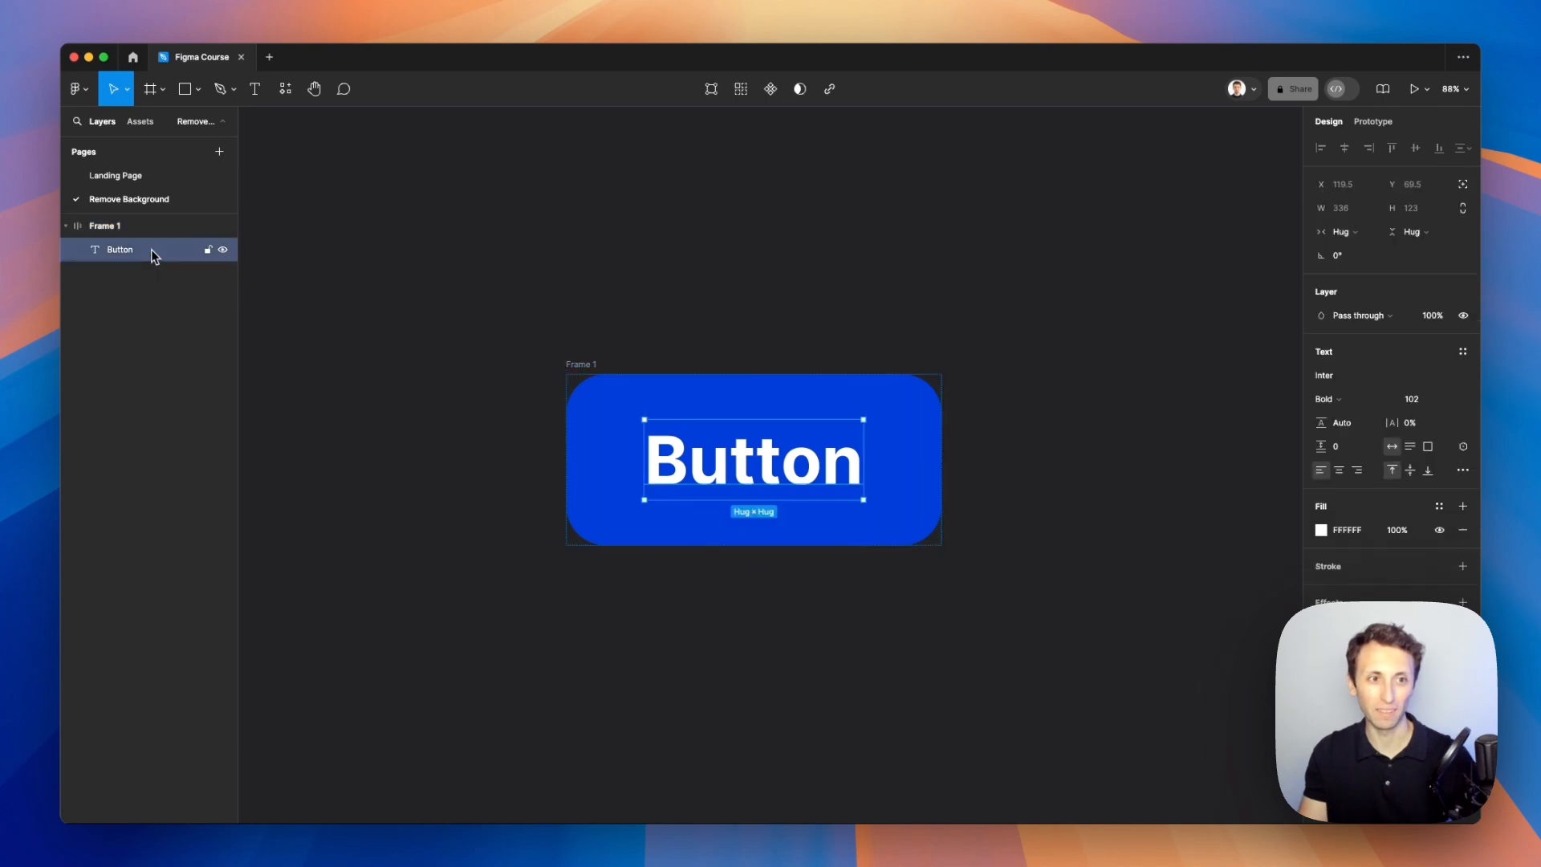
left_click(113, 229)
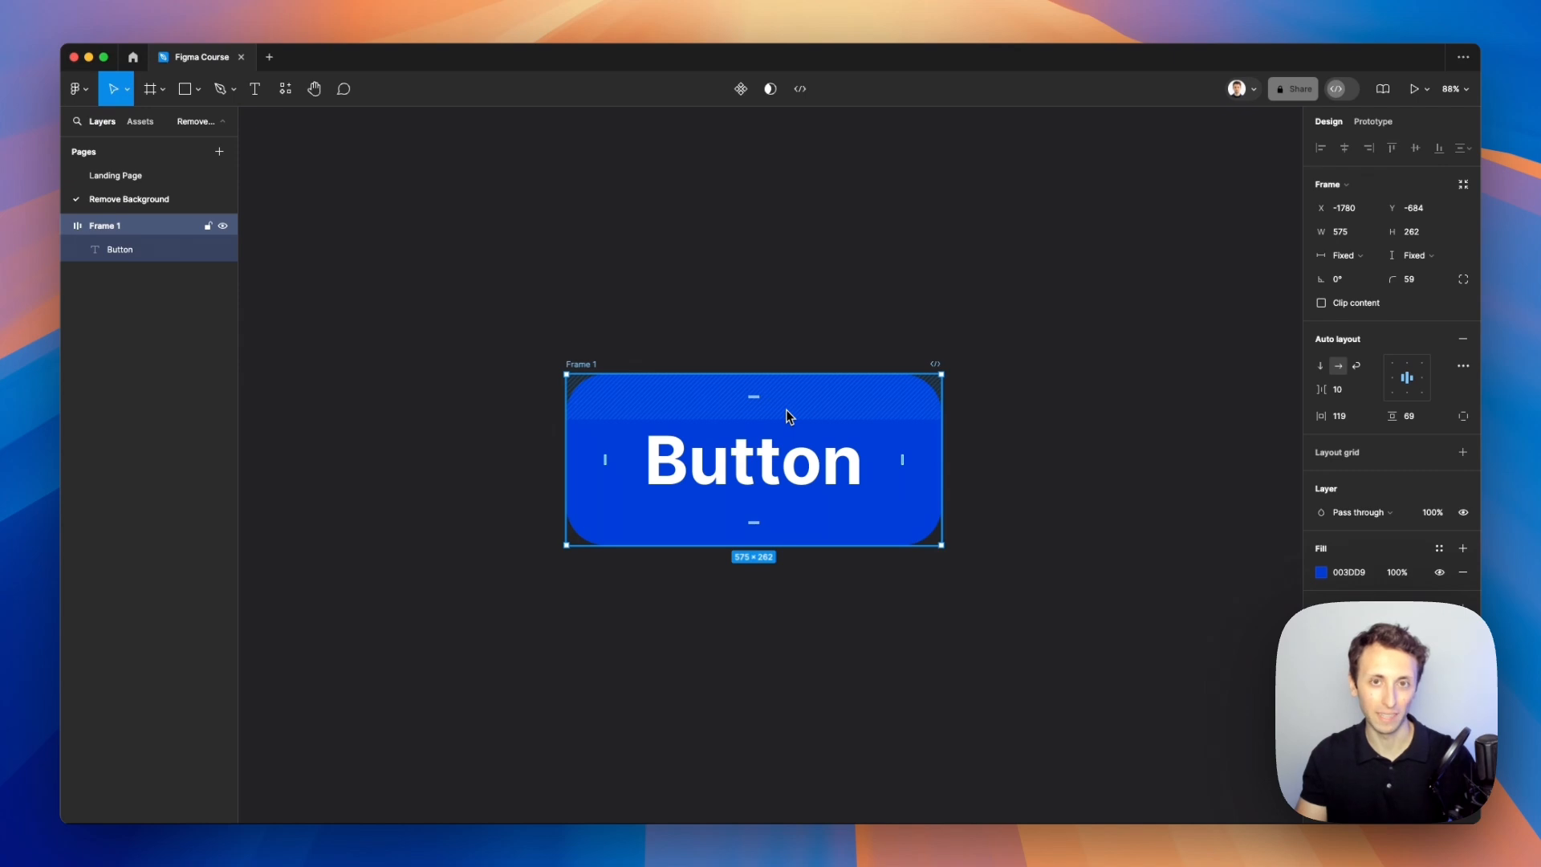
left_click(747, 327)
Step: Duplicate the Button text twice inside the auto layout frame
scroll(745, 324, "down", 1)
scroll(745, 324, "right", 1)
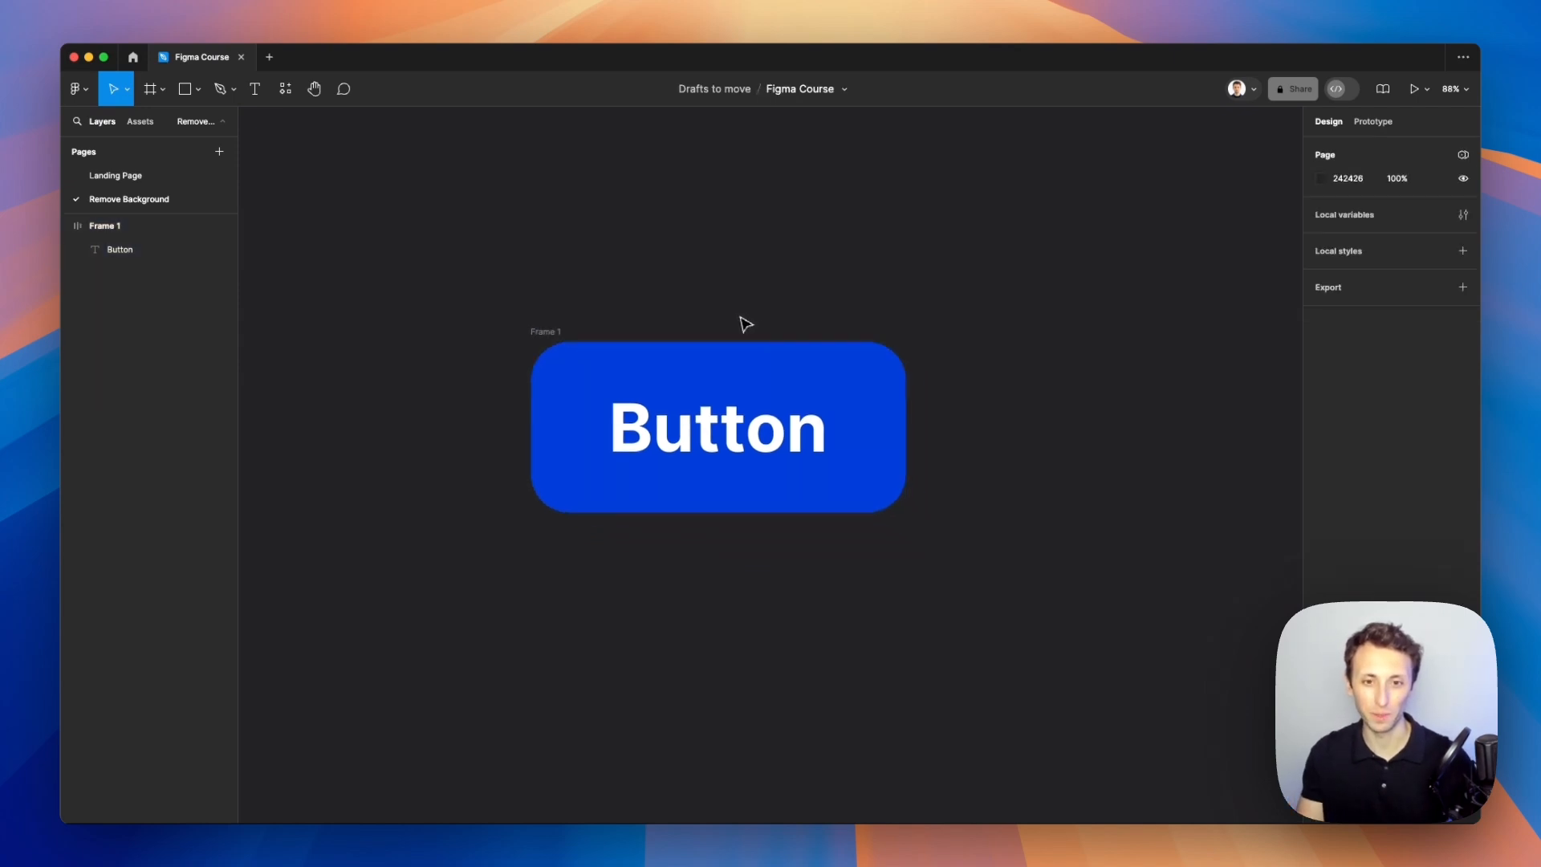
scroll(745, 324, "down", 2)
left_click(742, 417)
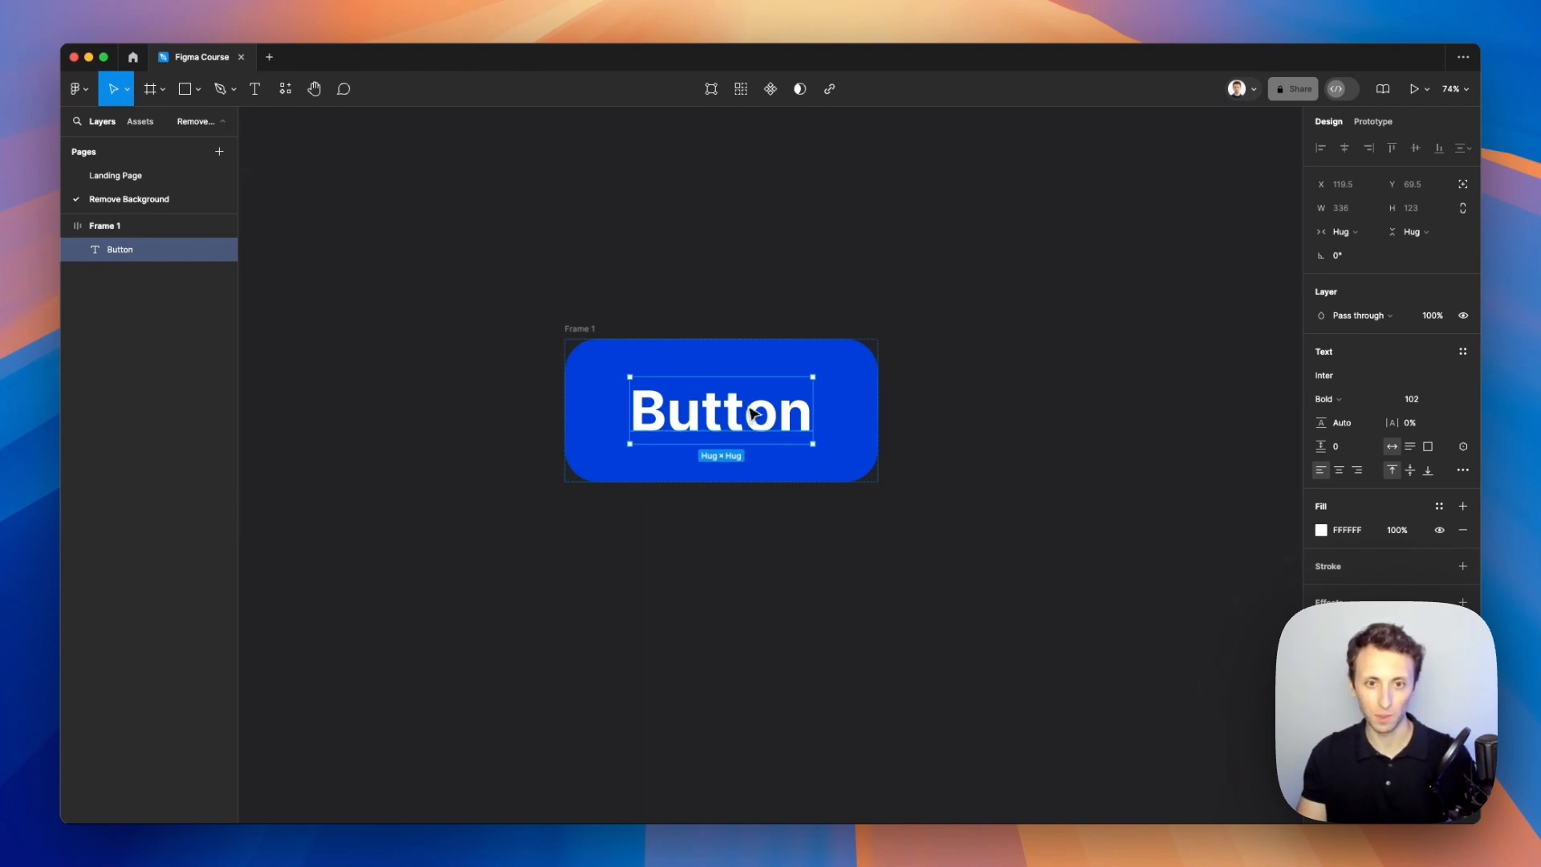
key("super+d")
key("super+d")
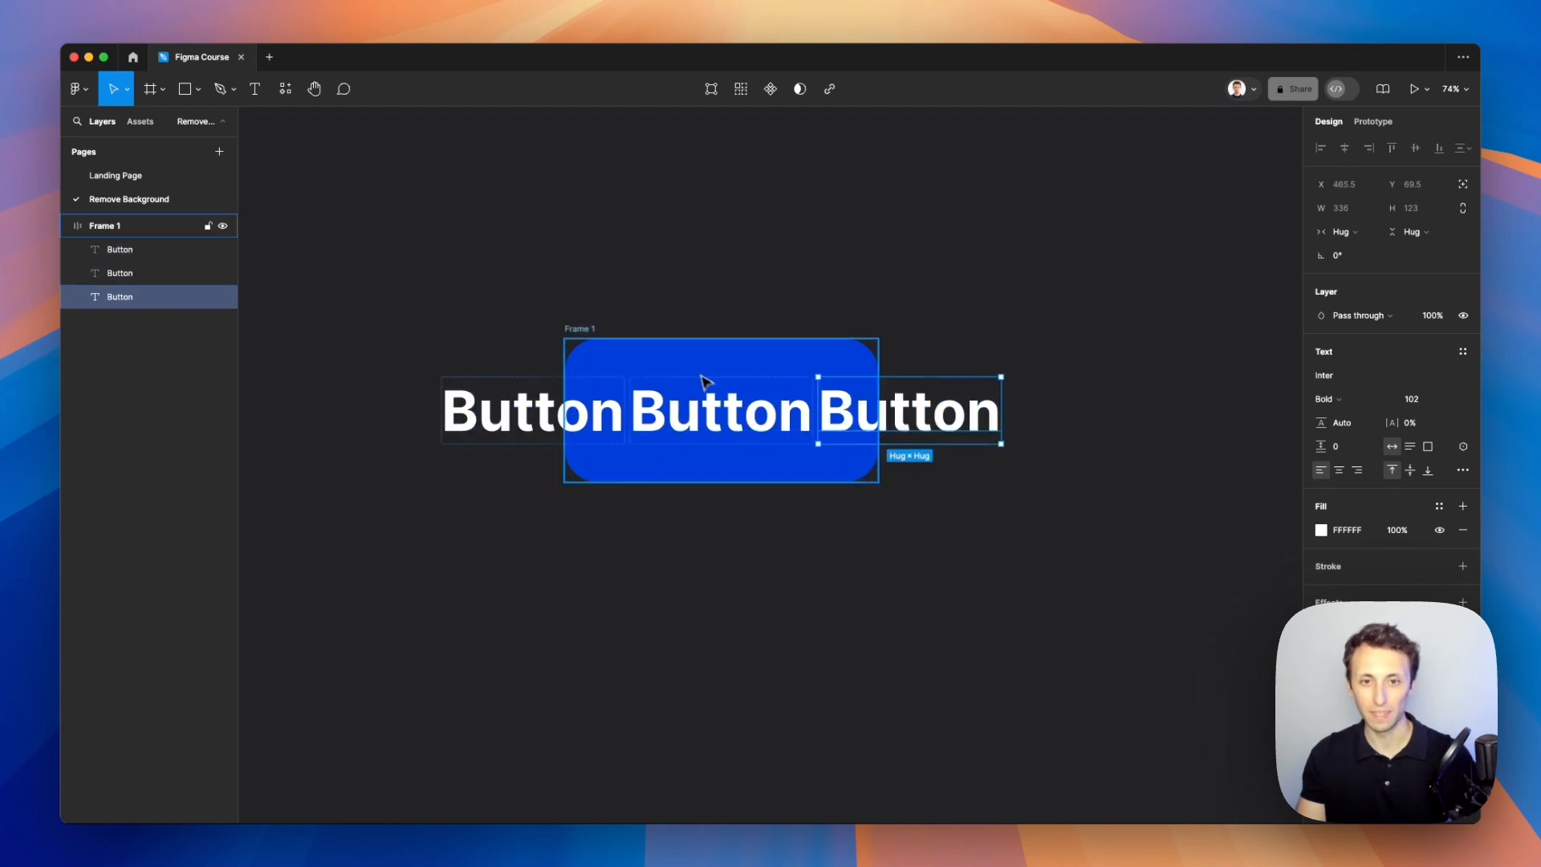
Step: Switch Frame 1's auto layout direction to vertical
left_click(626, 347)
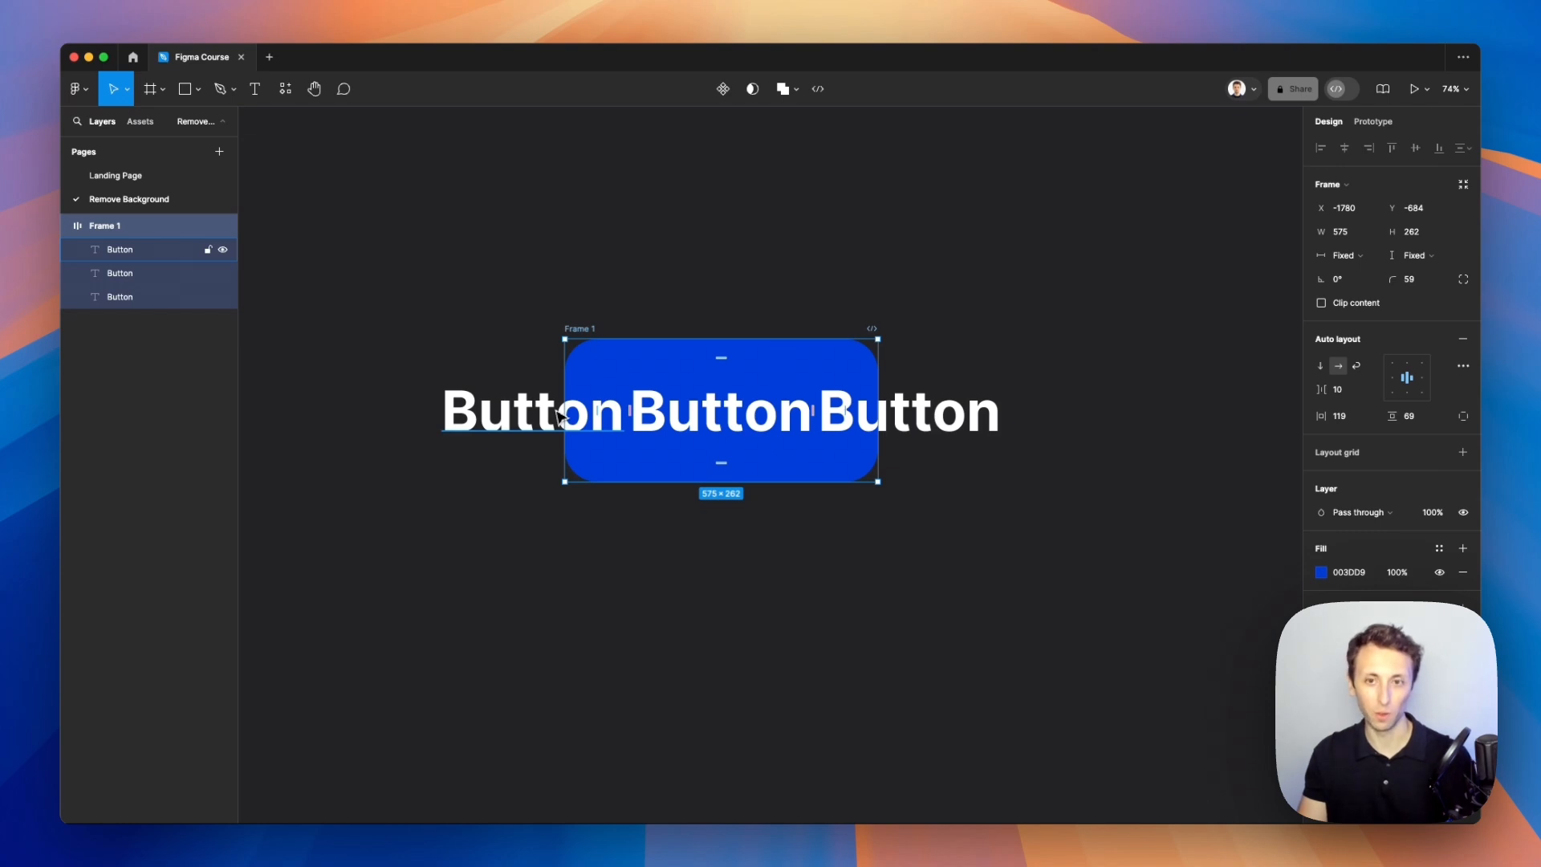
left_click(1322, 368)
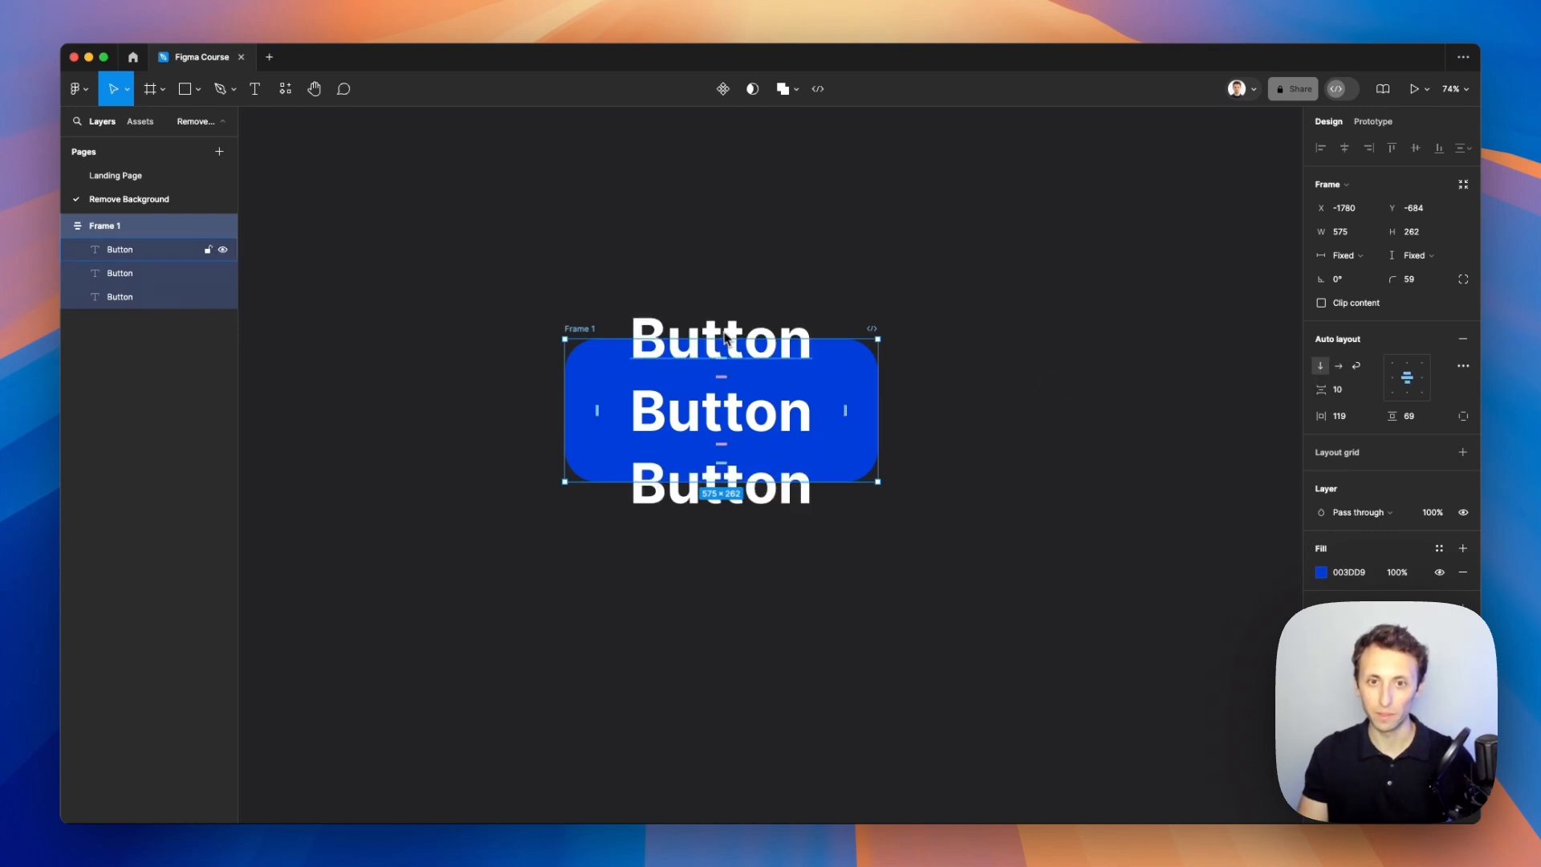
left_click(1356, 367)
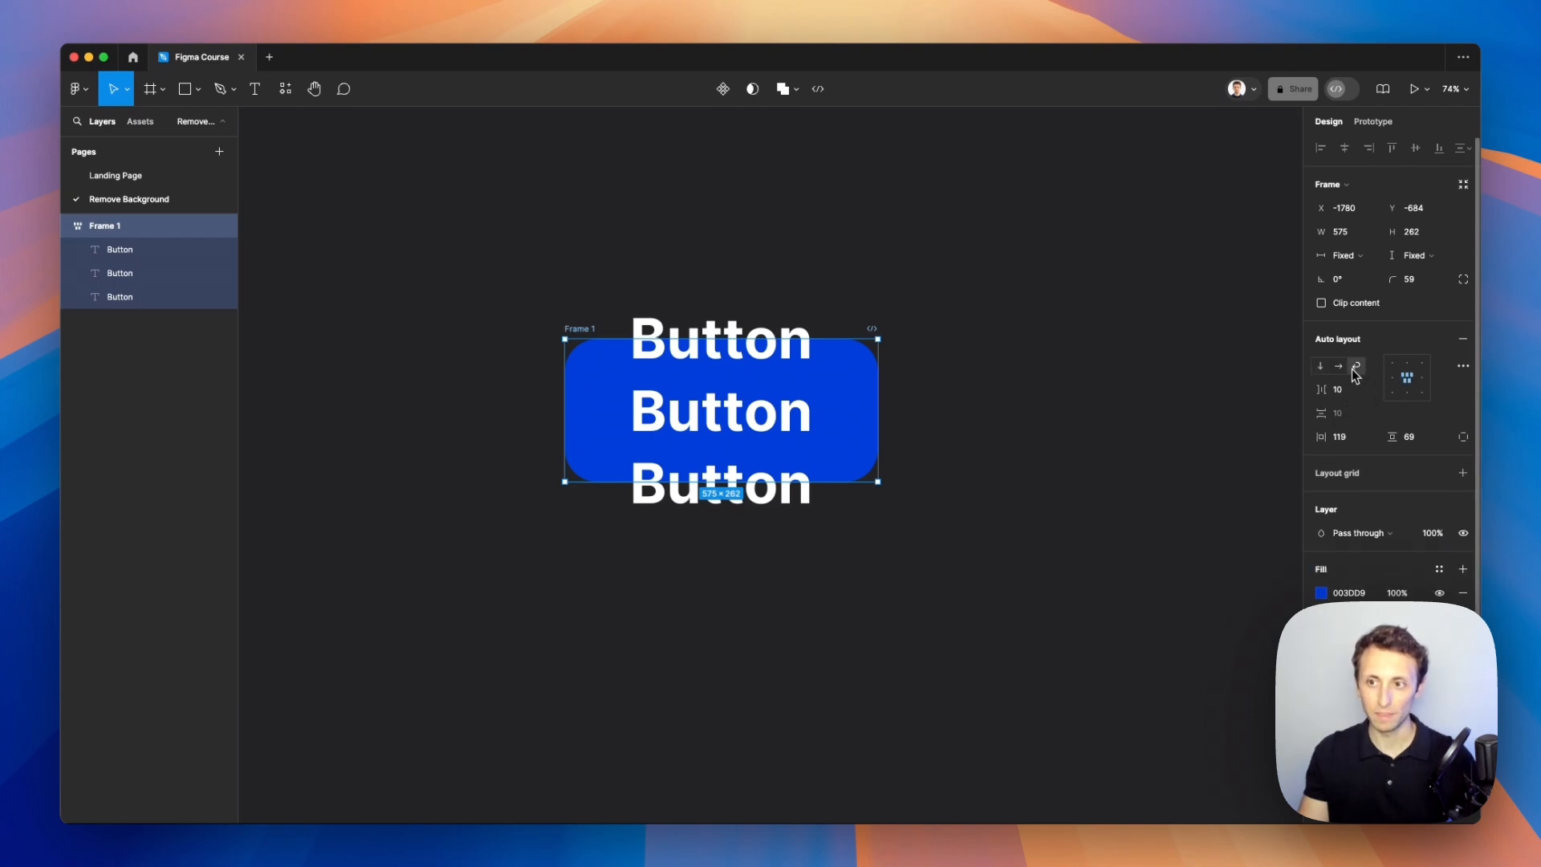
left_click(1325, 366)
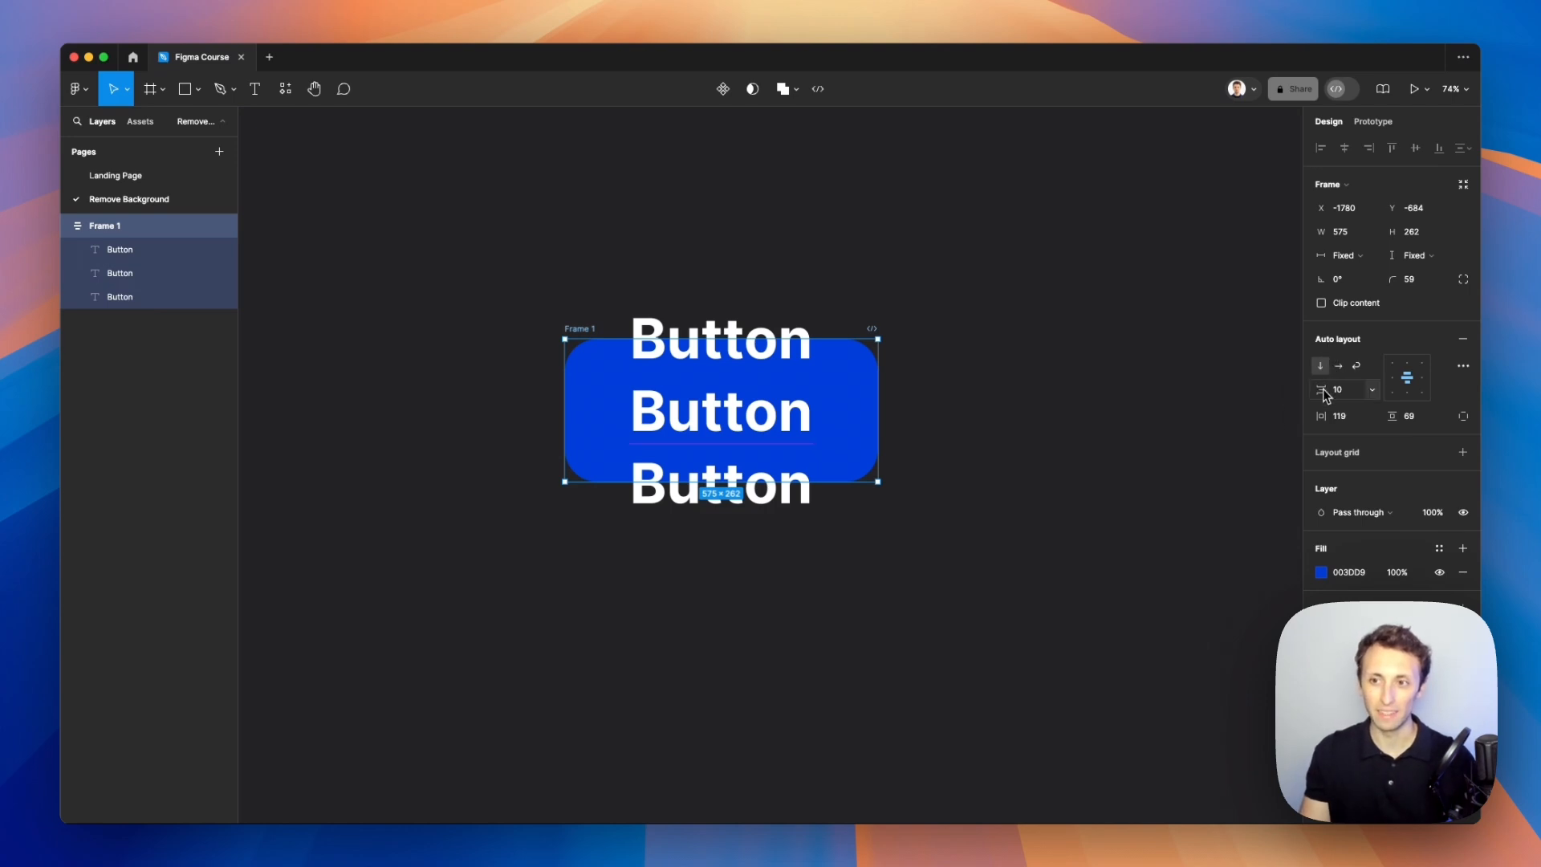
Step: Stretch Frame 1 upward to about 575 × 578 so the stacked texts fit inside
left_click_drag(629, 336, 648, 302)
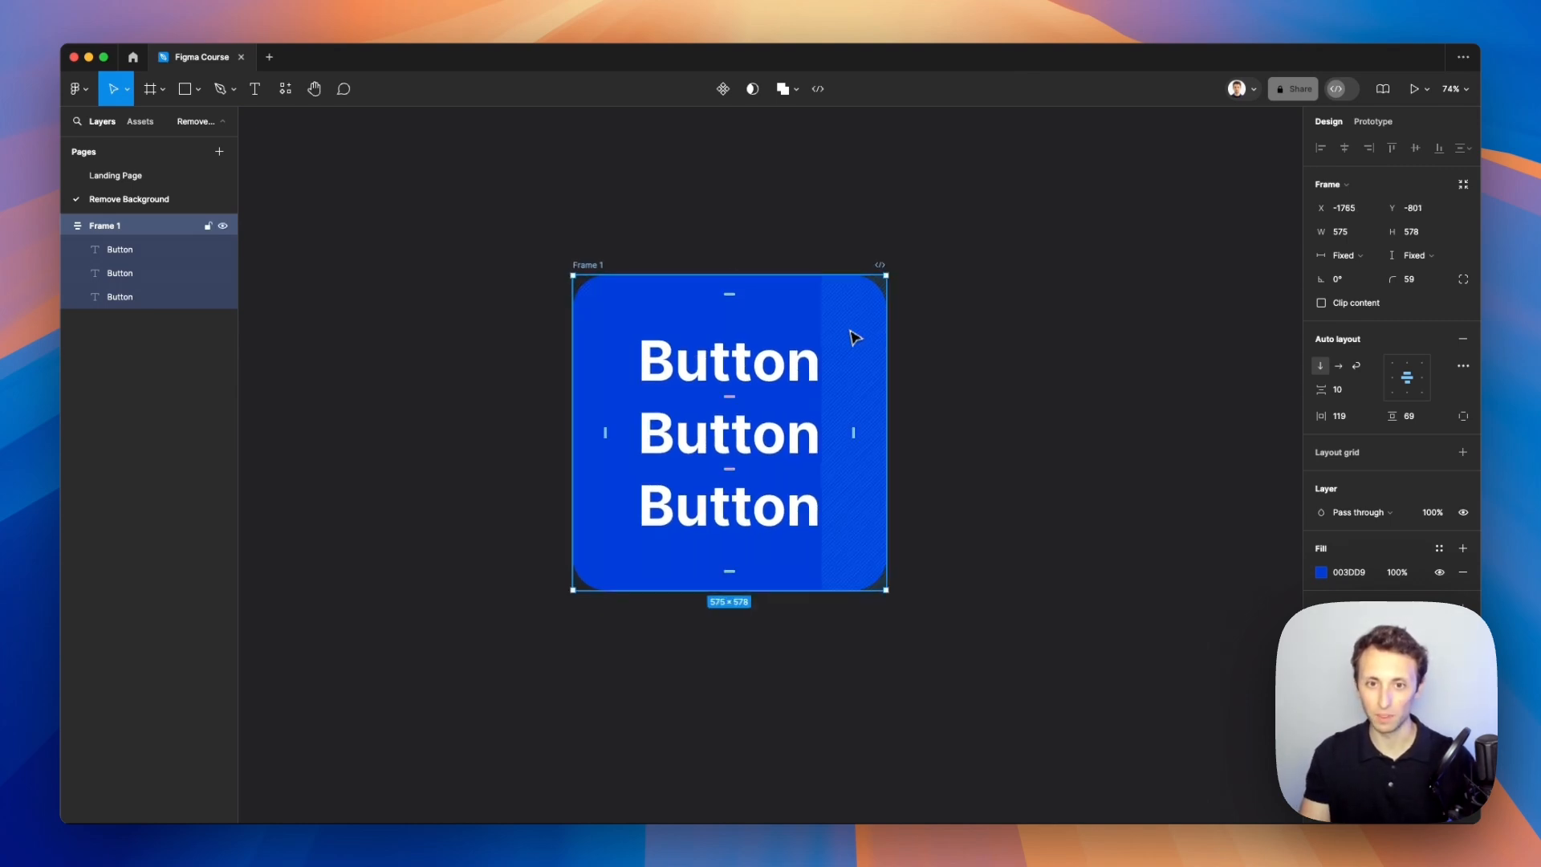
left_click(990, 358)
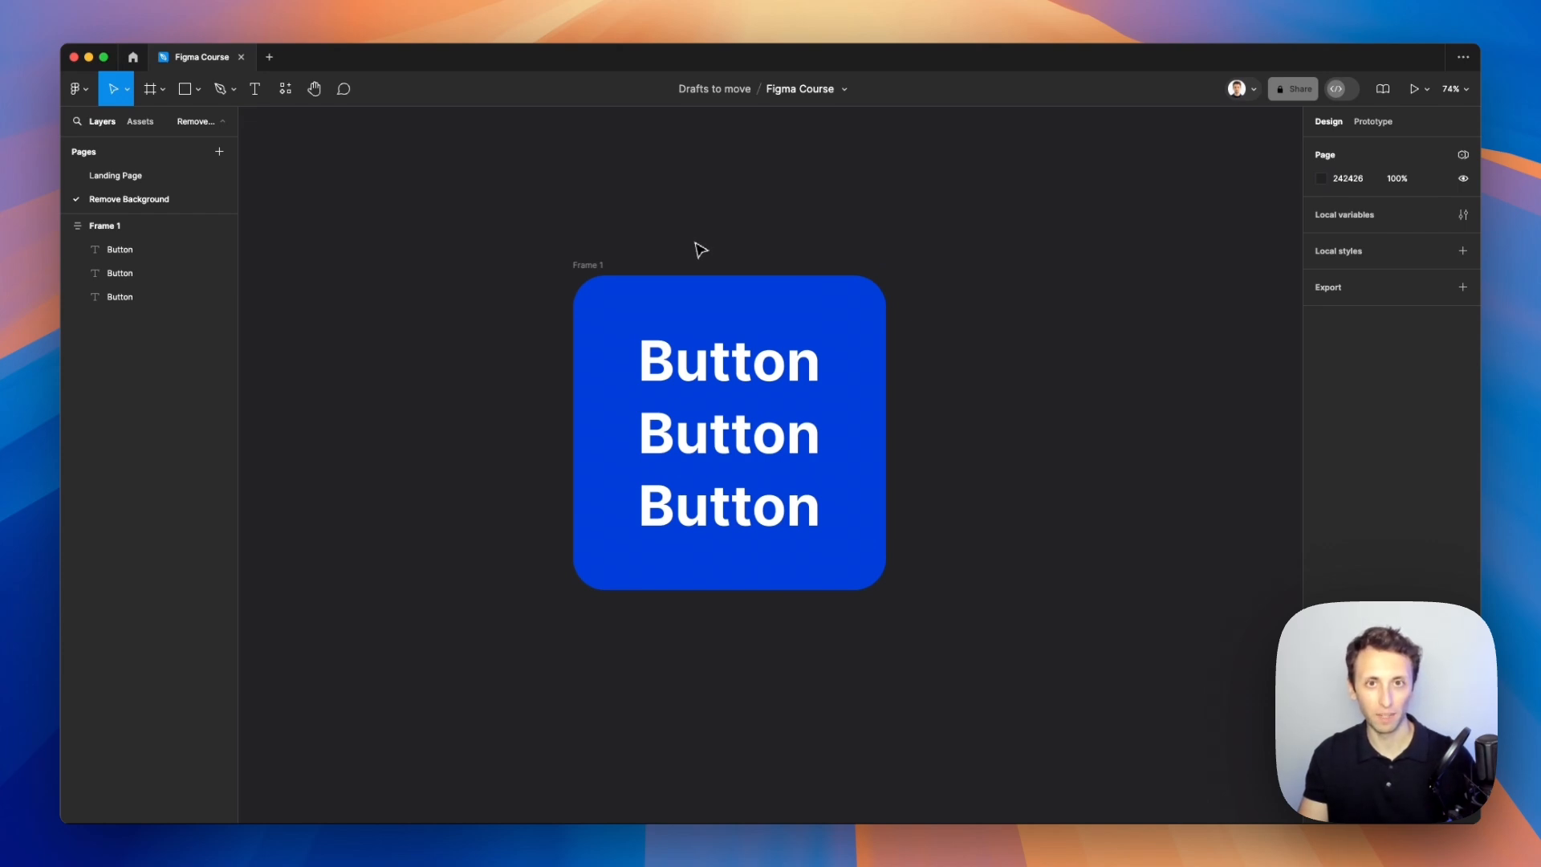
Step: Copy a Button text onto the empty canvas beside Frame 1 and wrap it in auto layout
scroll(700, 250, "right", 3)
left_click_drag(554, 377, 954, 378)
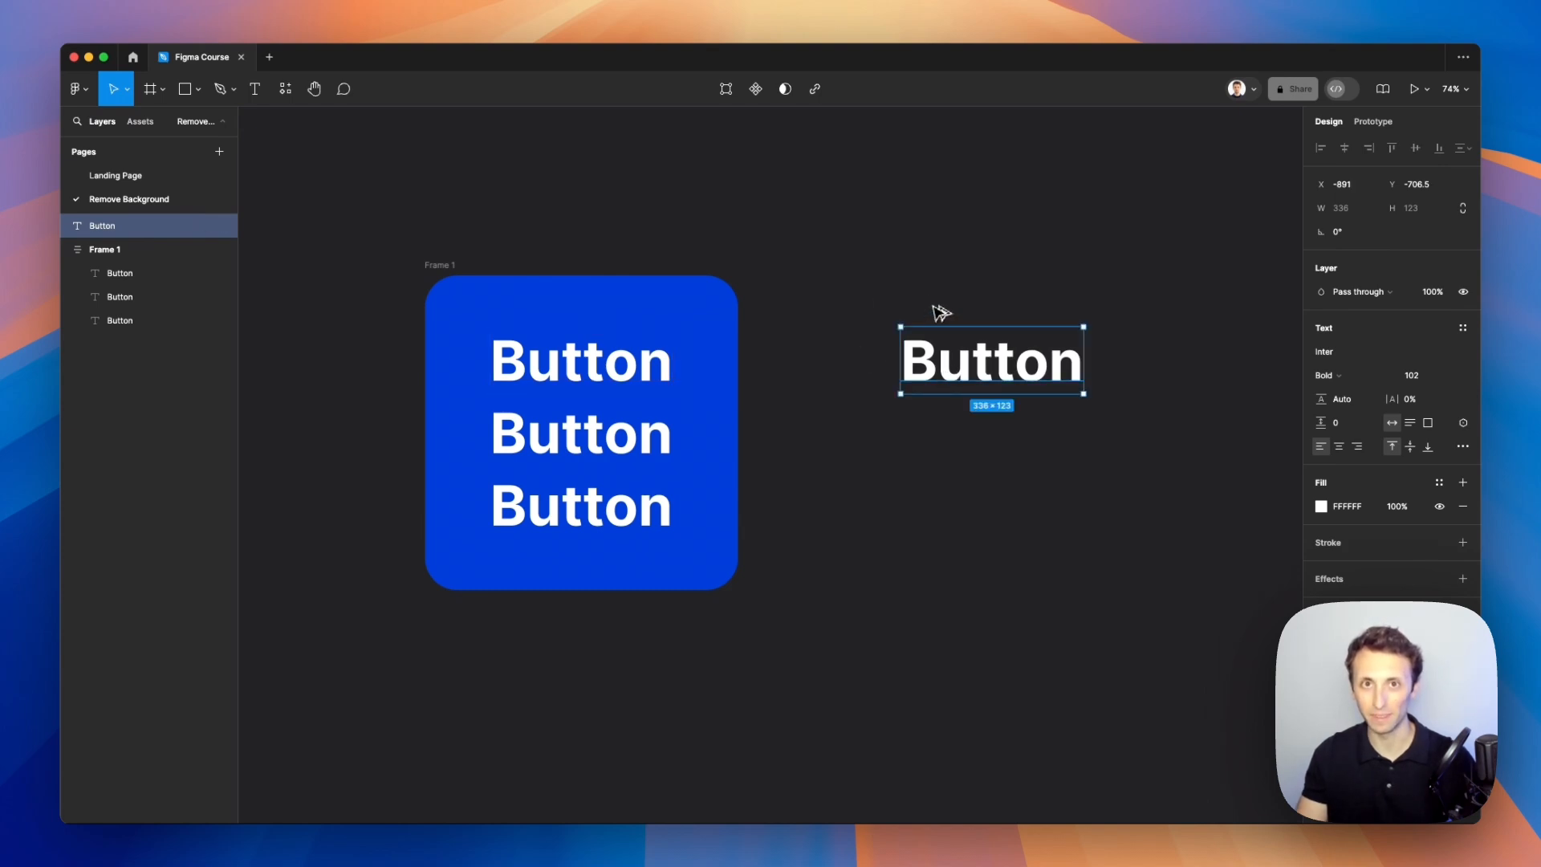
scroll(940, 313, "right", 3)
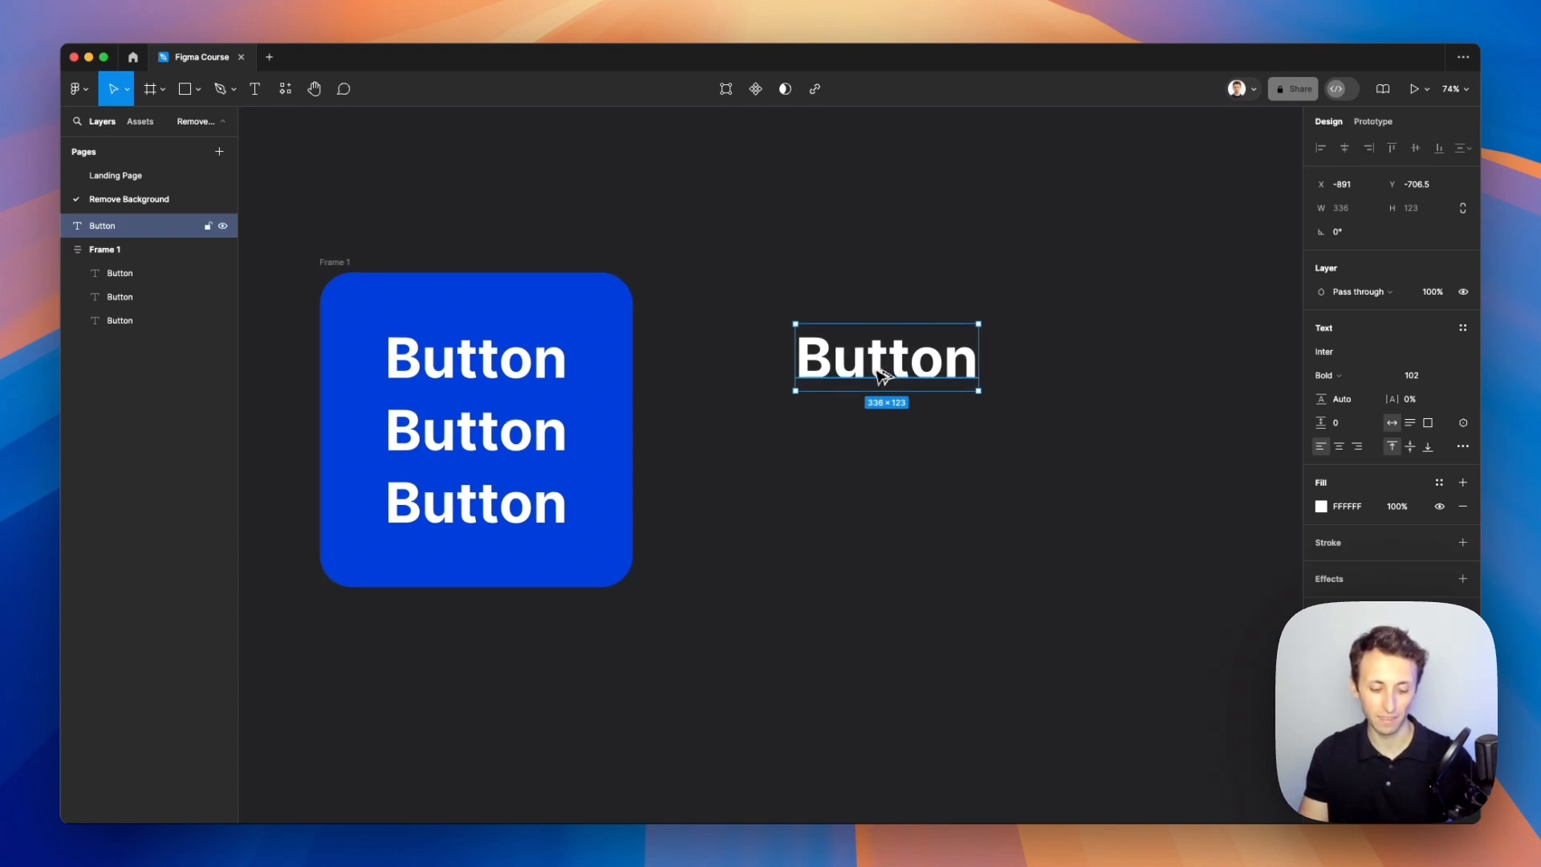
key("shift+a")
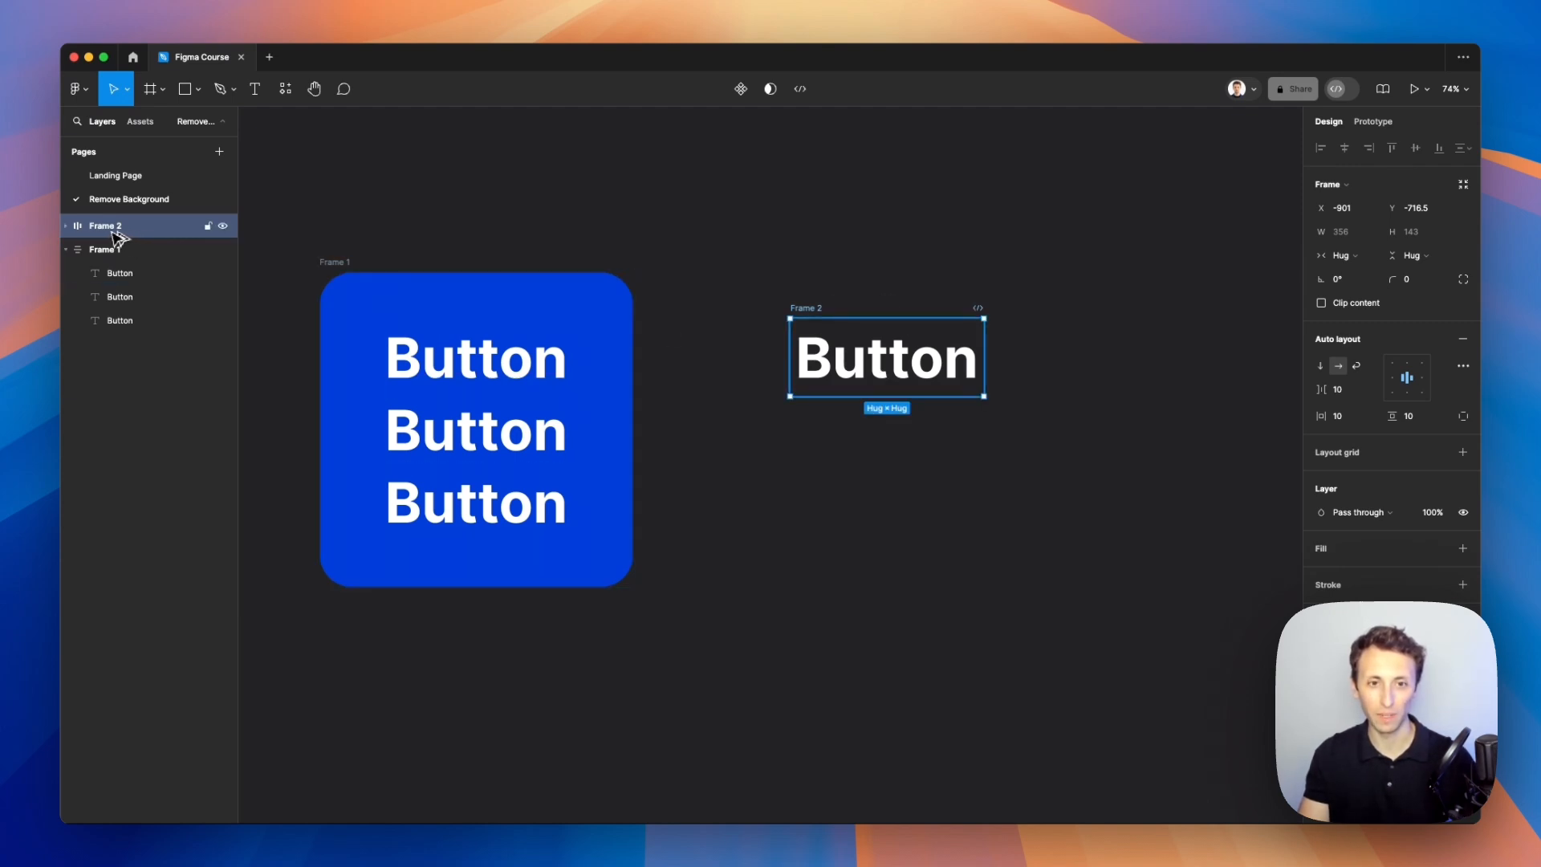
Step: Move the new Frame 2 a little further right of Frame 1
left_click(480, 308)
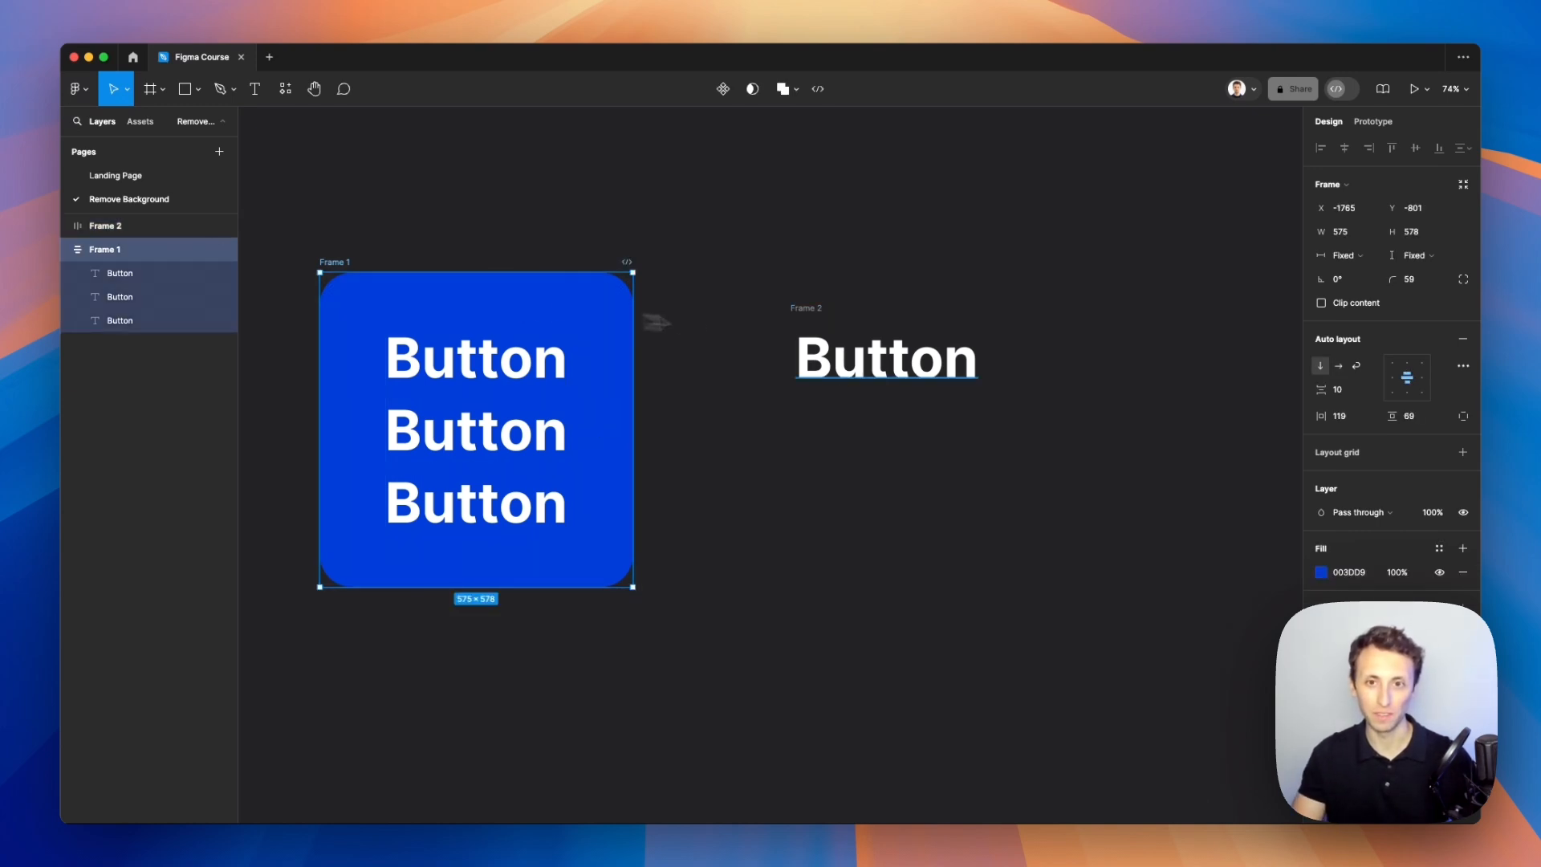
left_click(827, 320)
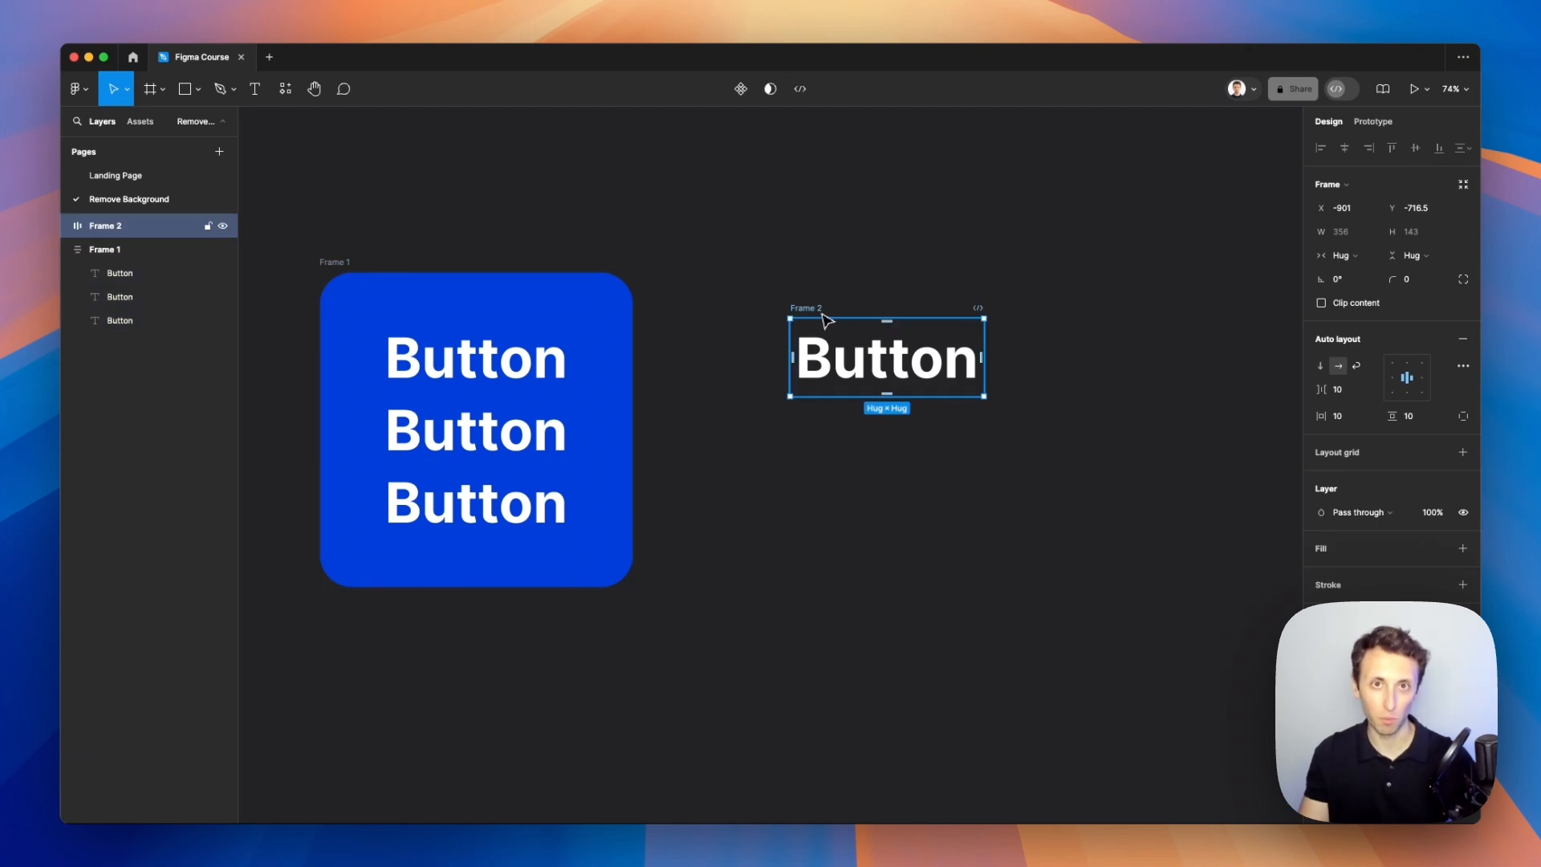
scroll(827, 320, "right", 5)
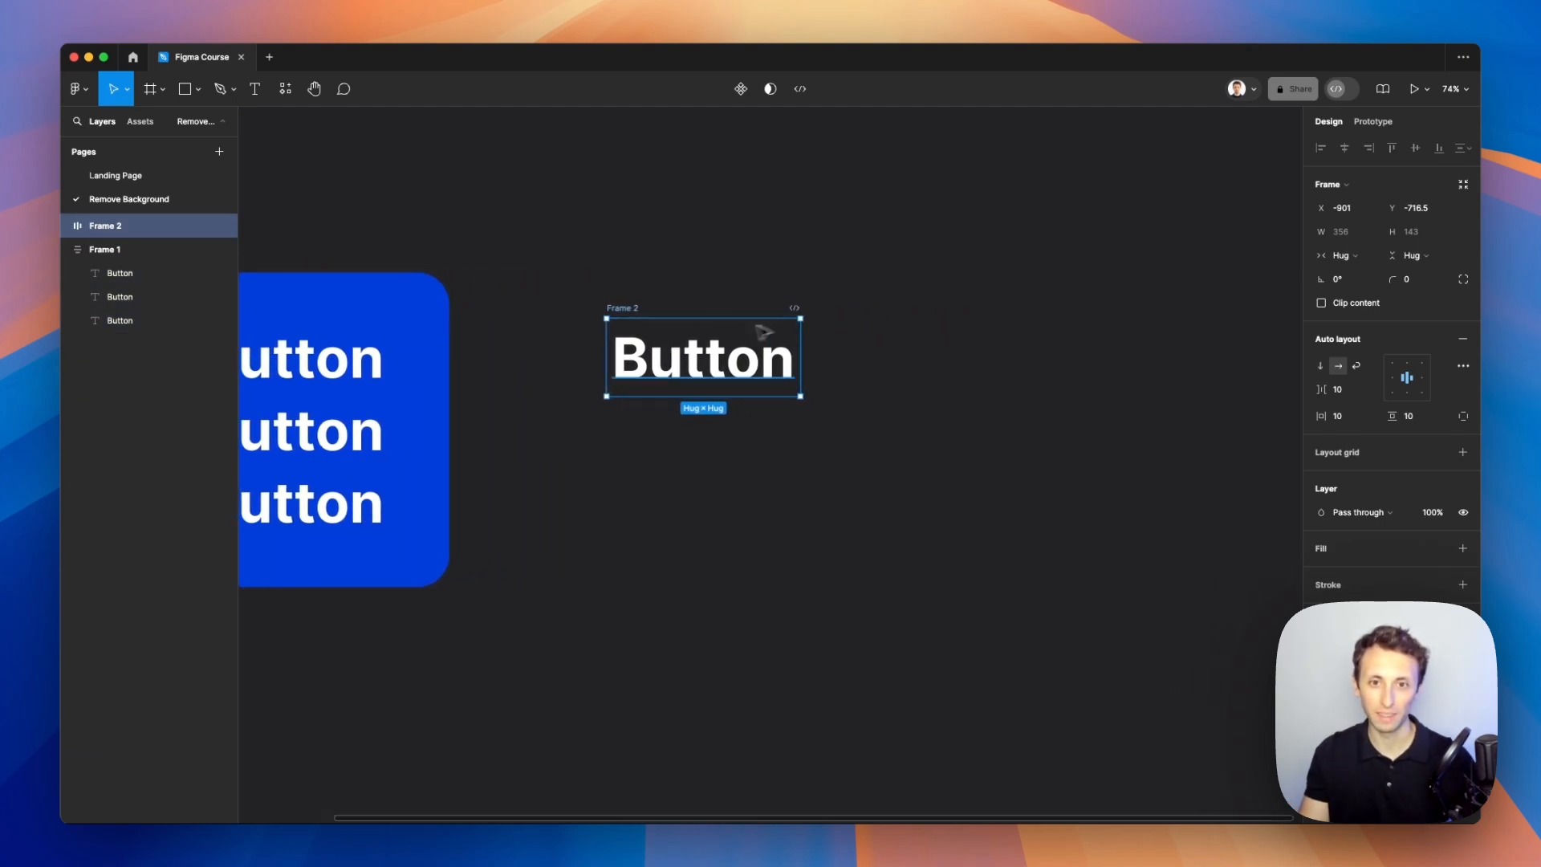
left_click_drag(763, 338, 829, 337)
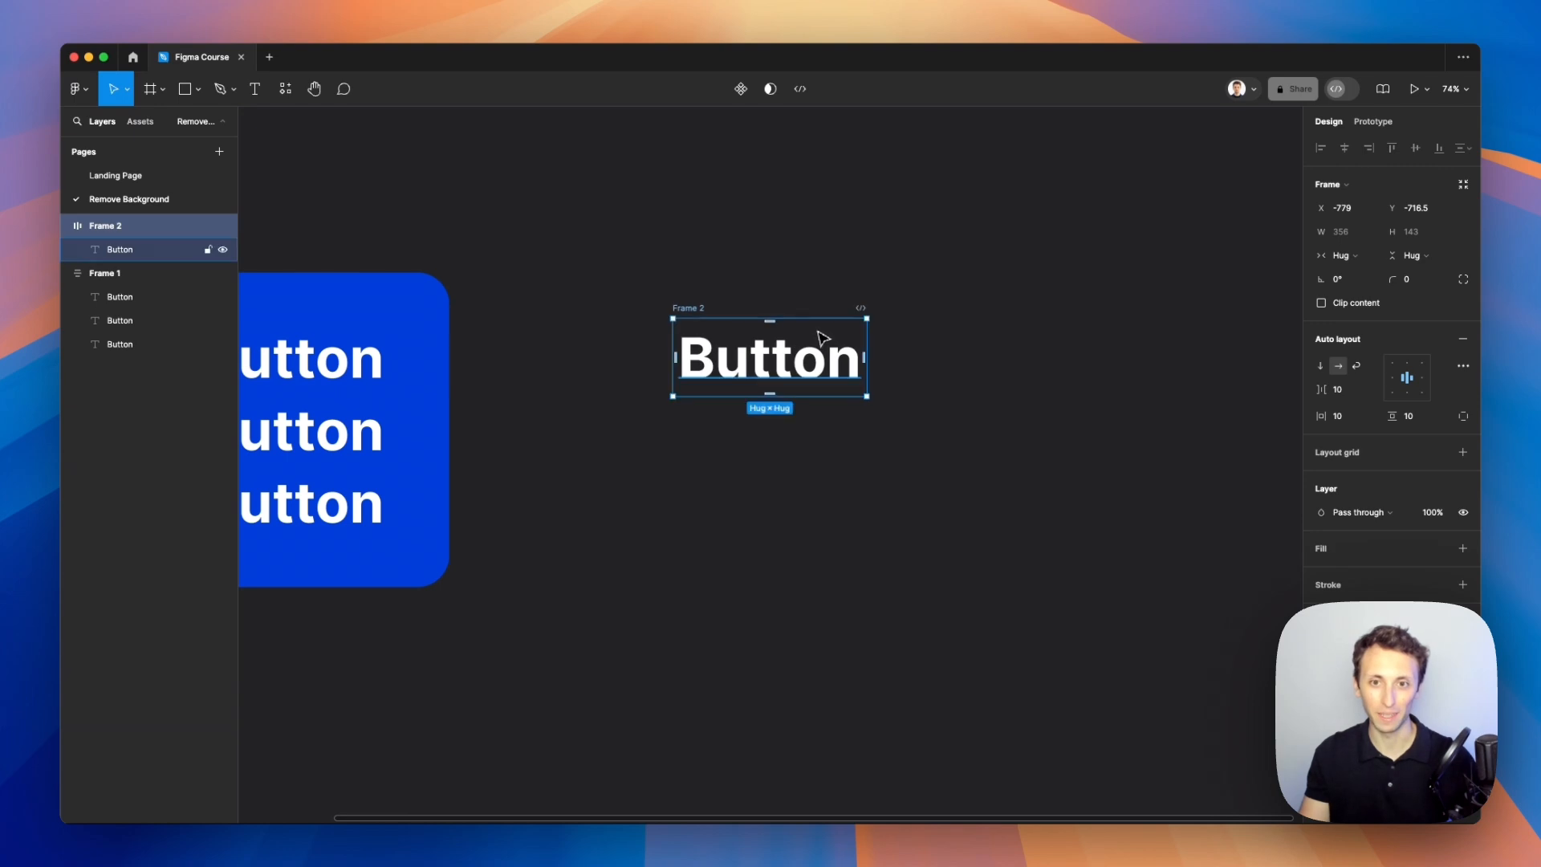
scroll(871, 337, "down", 2)
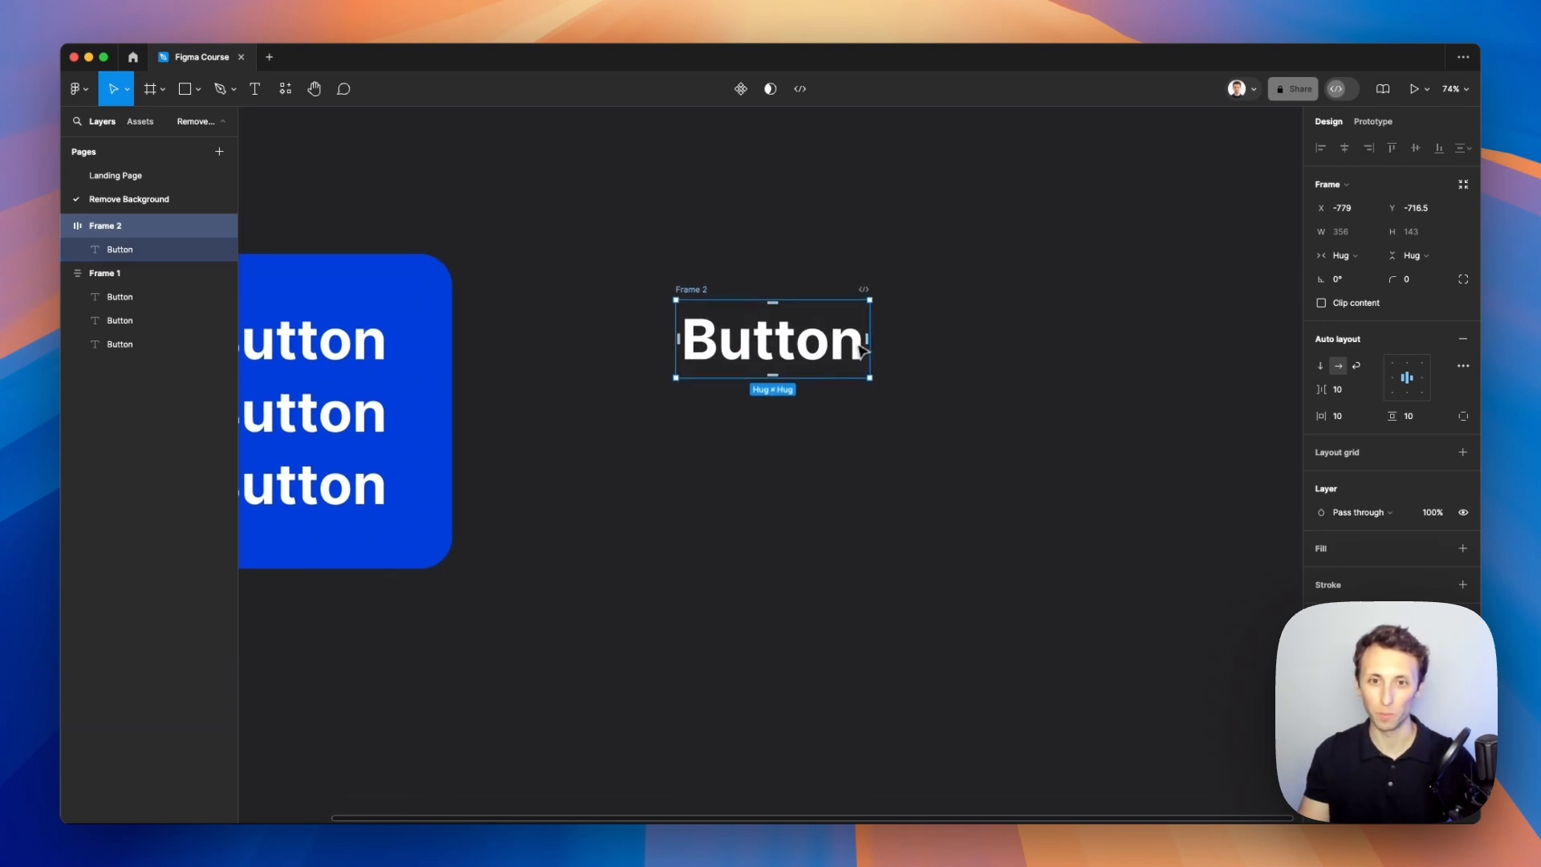
Step: Fill Frame 2 with Frame 1's blue 003DD9 using the eyedropper and set its padding to 89 horizontal, 50 vertical
left_click(1345, 550)
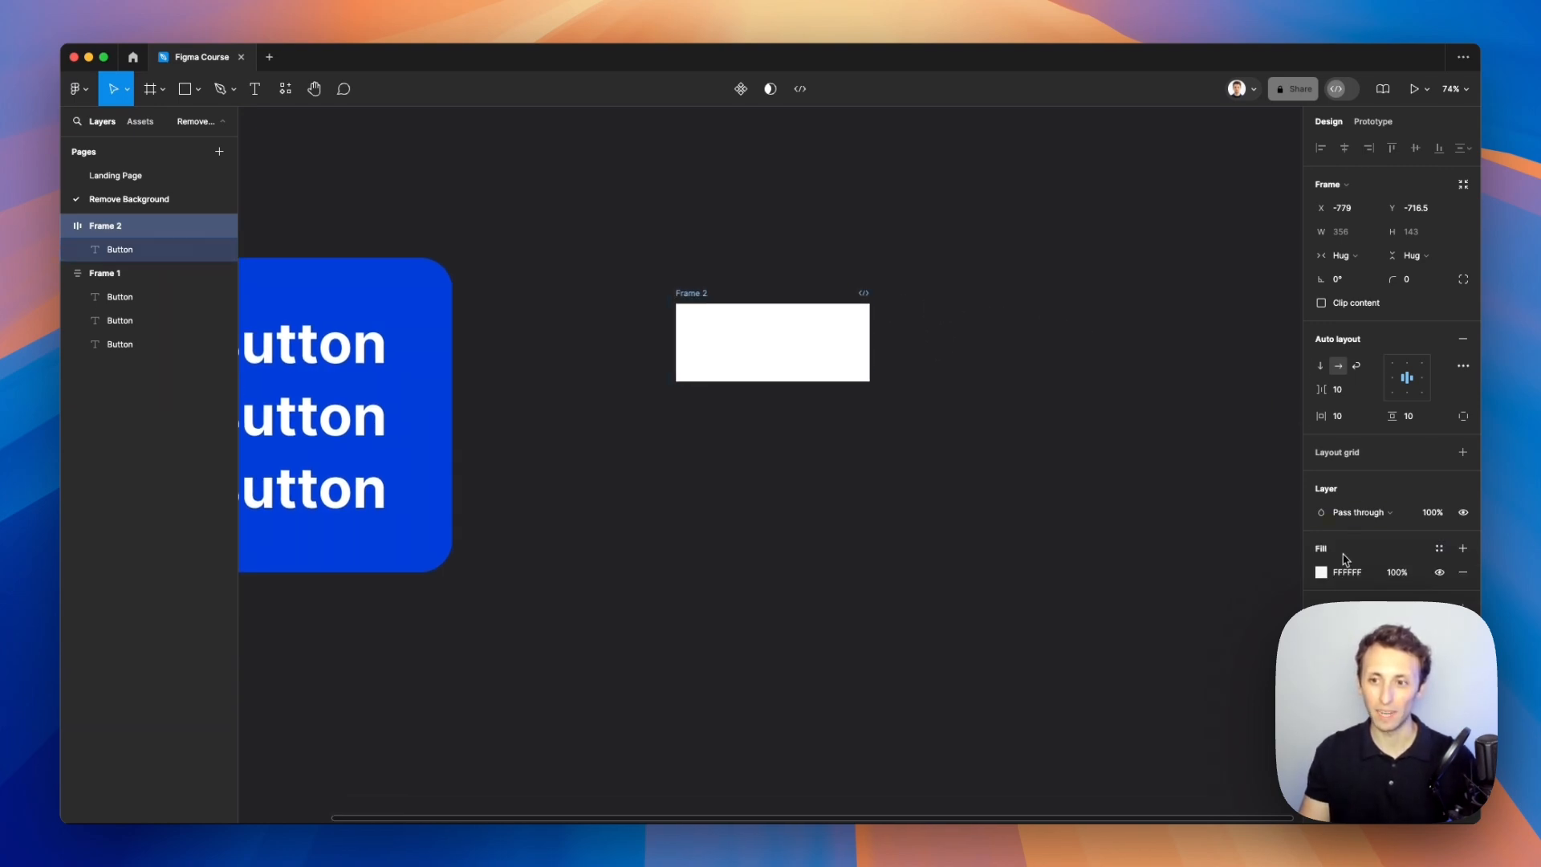
left_click(1321, 572)
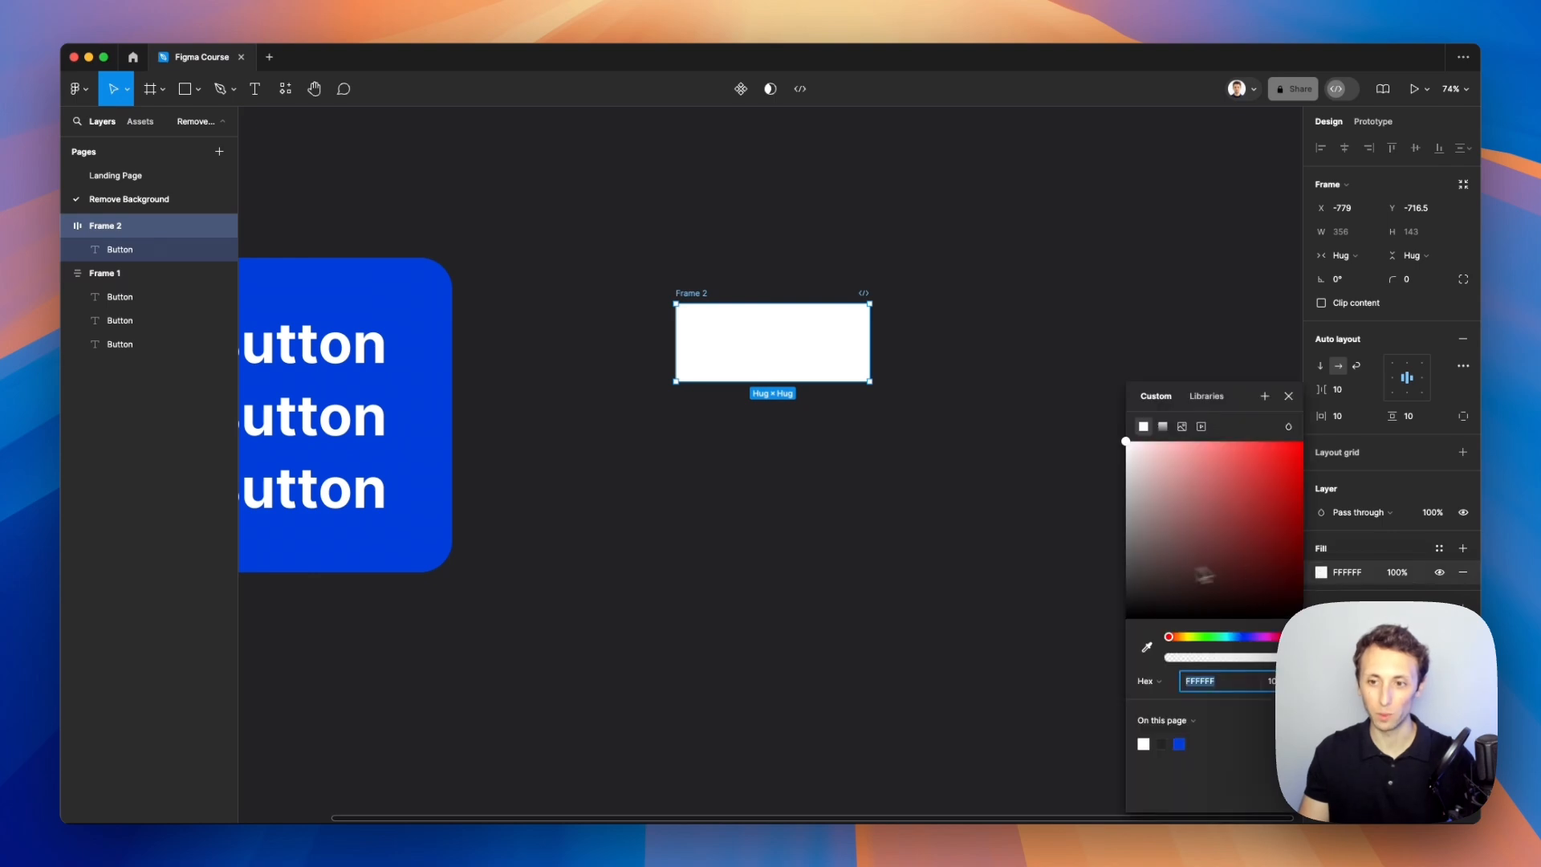
left_click(1146, 647)
left_click(408, 333)
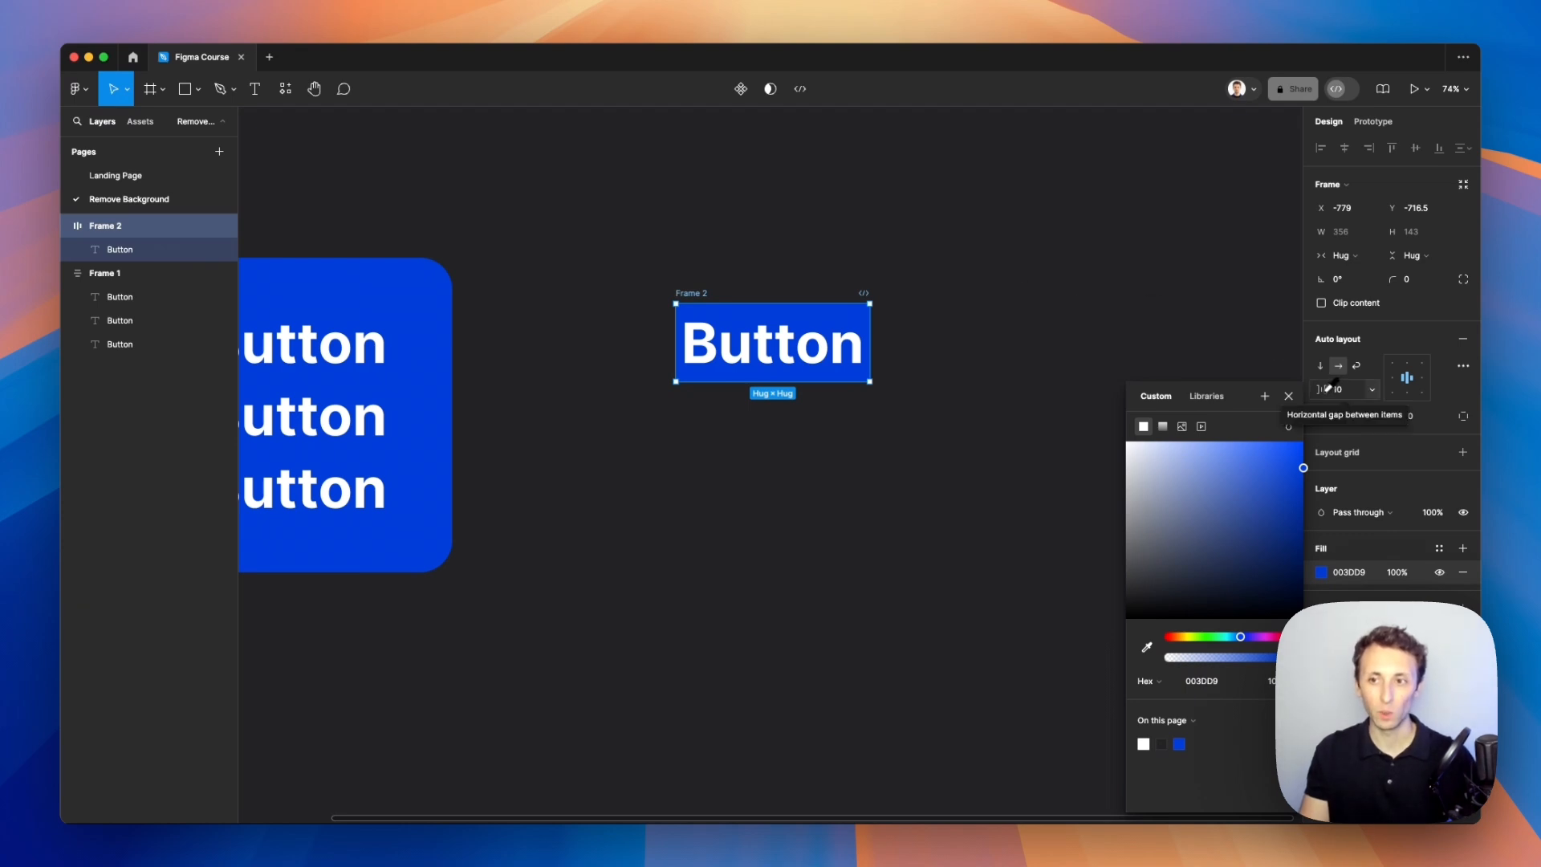
left_click_drag(1325, 415, 1454, 418)
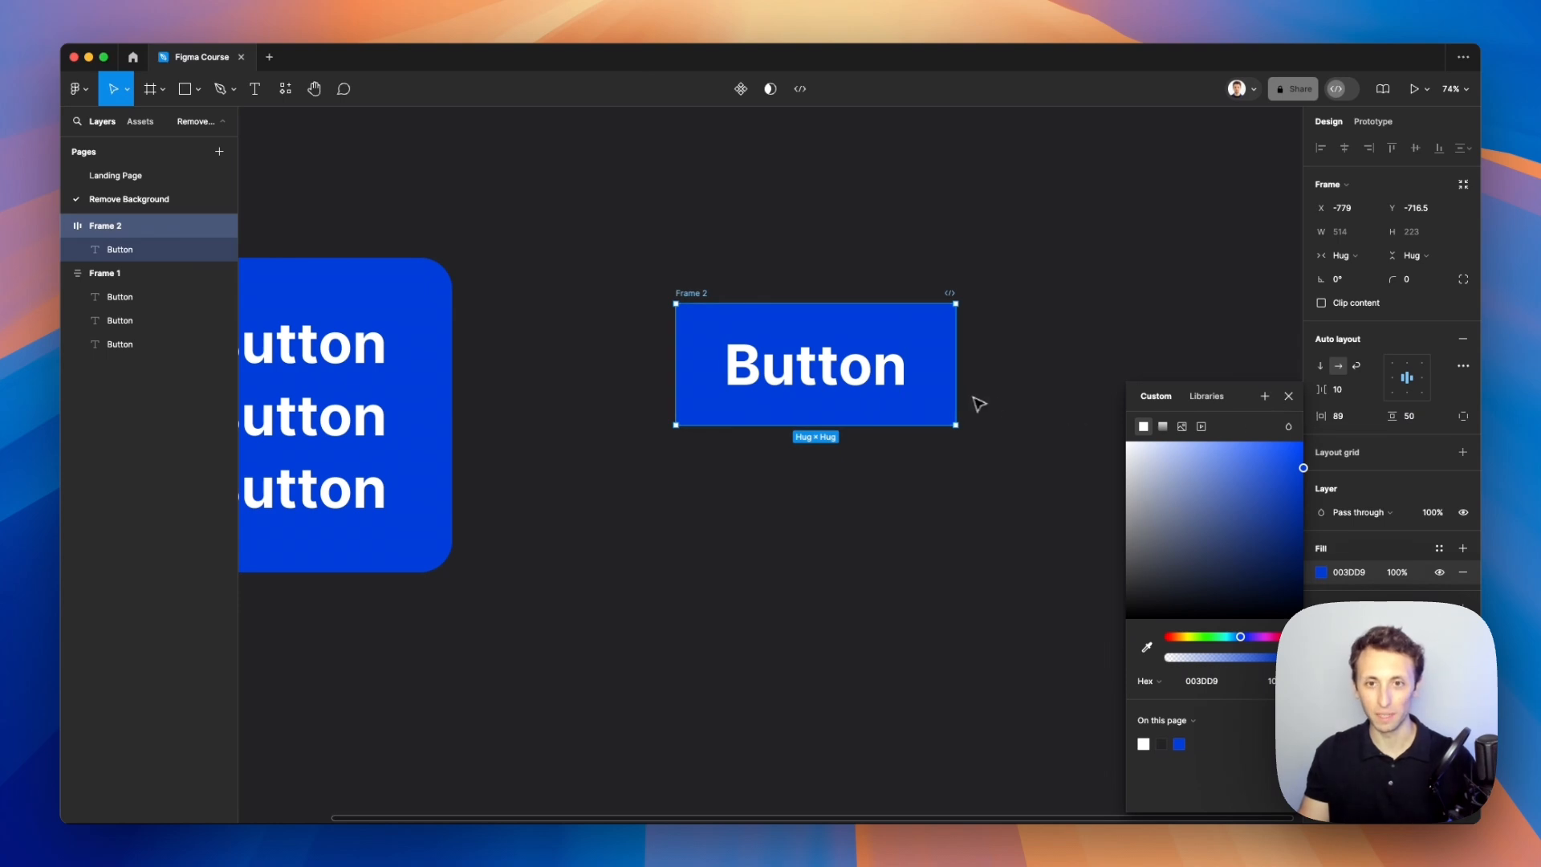
Step: Duplicate the Button text inside Frame 2 twice
left_click(839, 379)
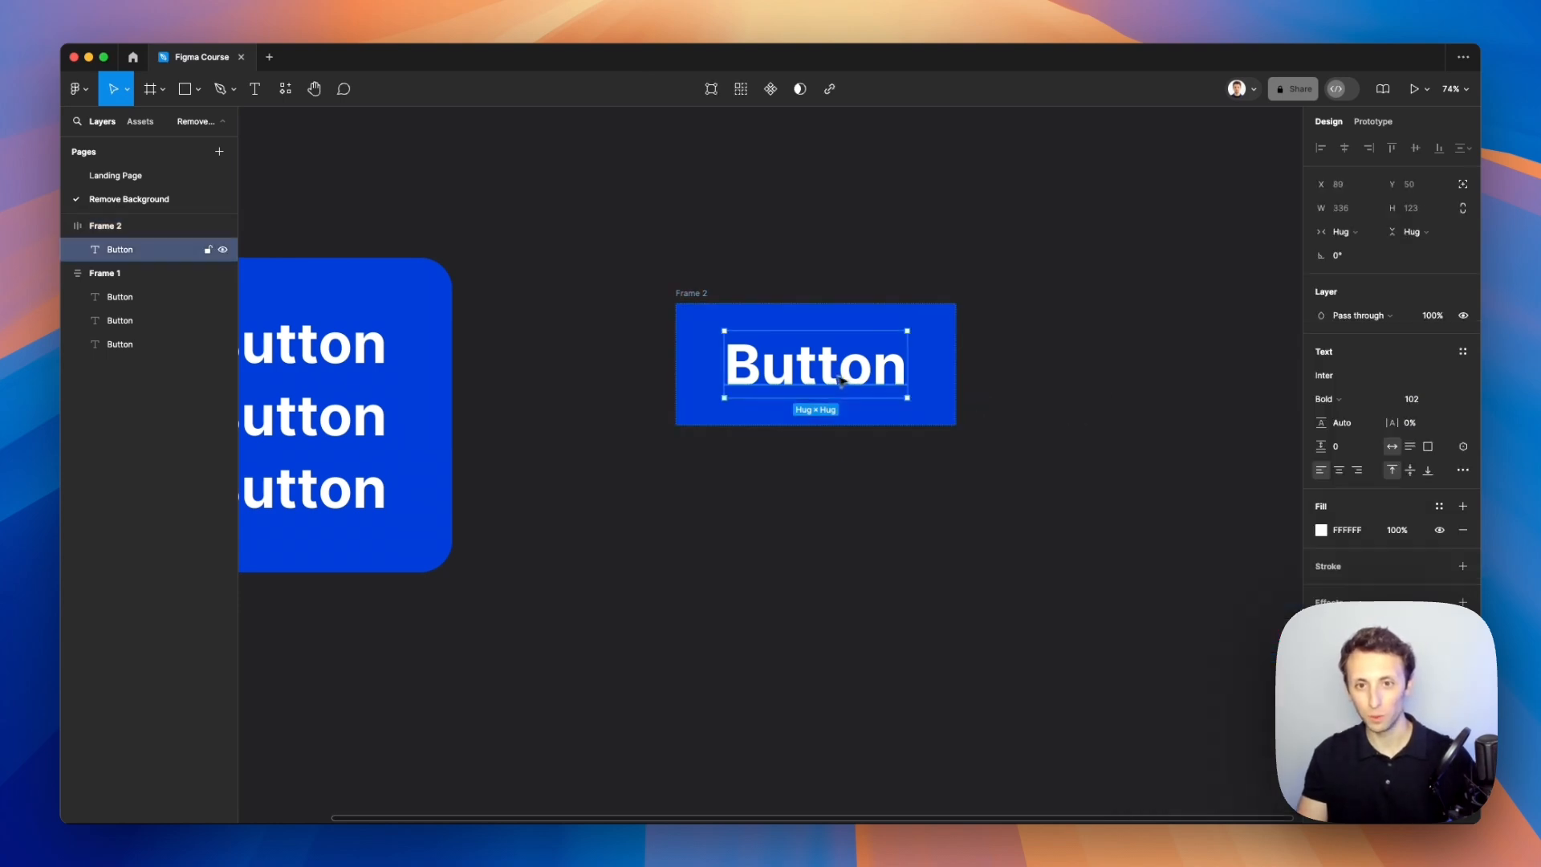
scroll(845, 339, "up", 2)
scroll(844, 339, "right", 2)
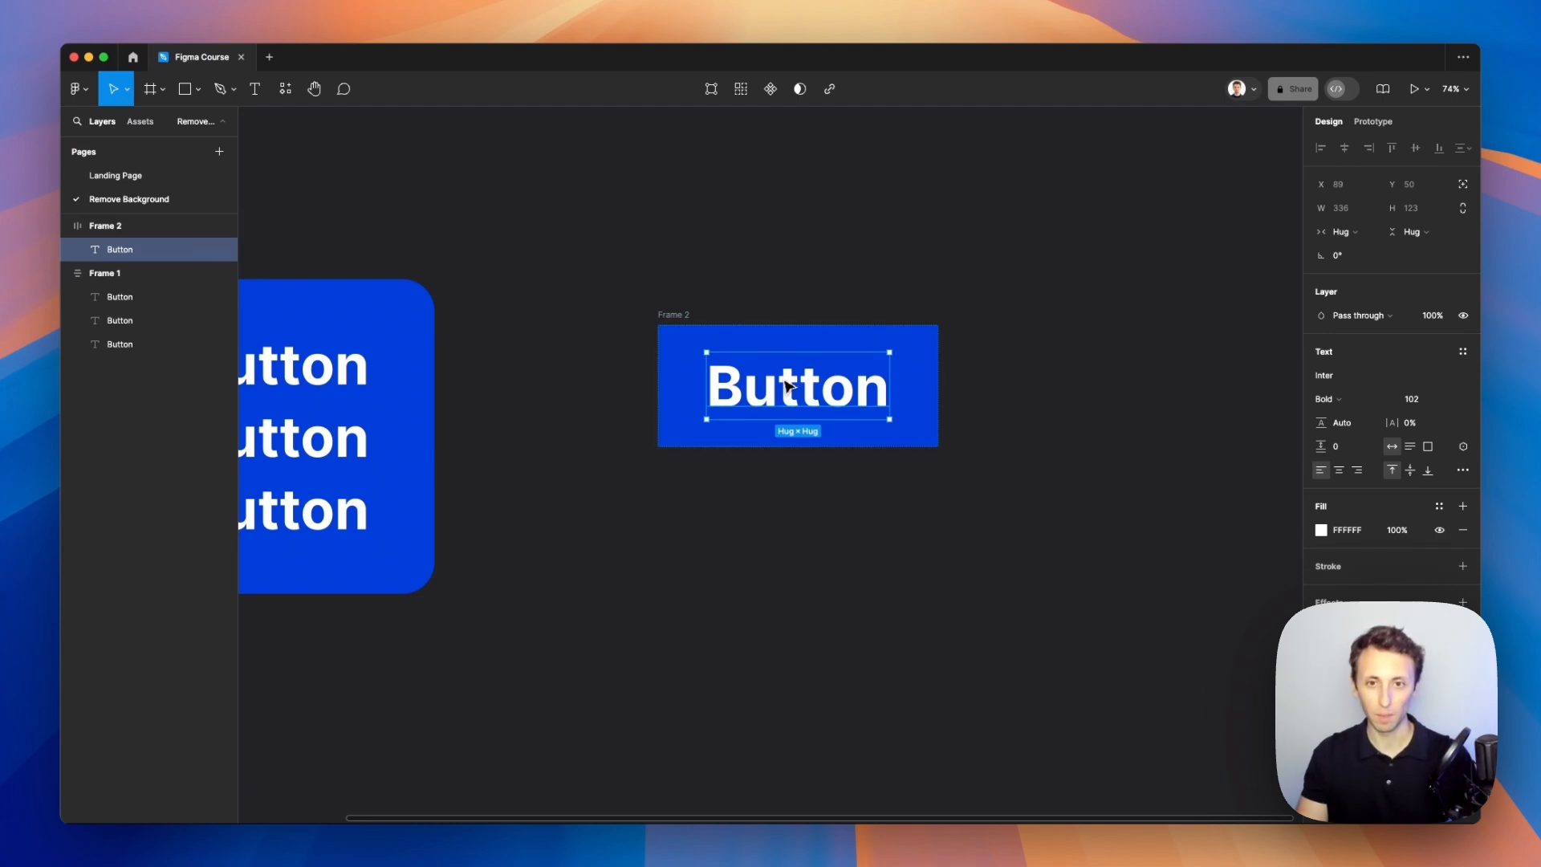
key("super+d")
key("super+d")
left_click(879, 289)
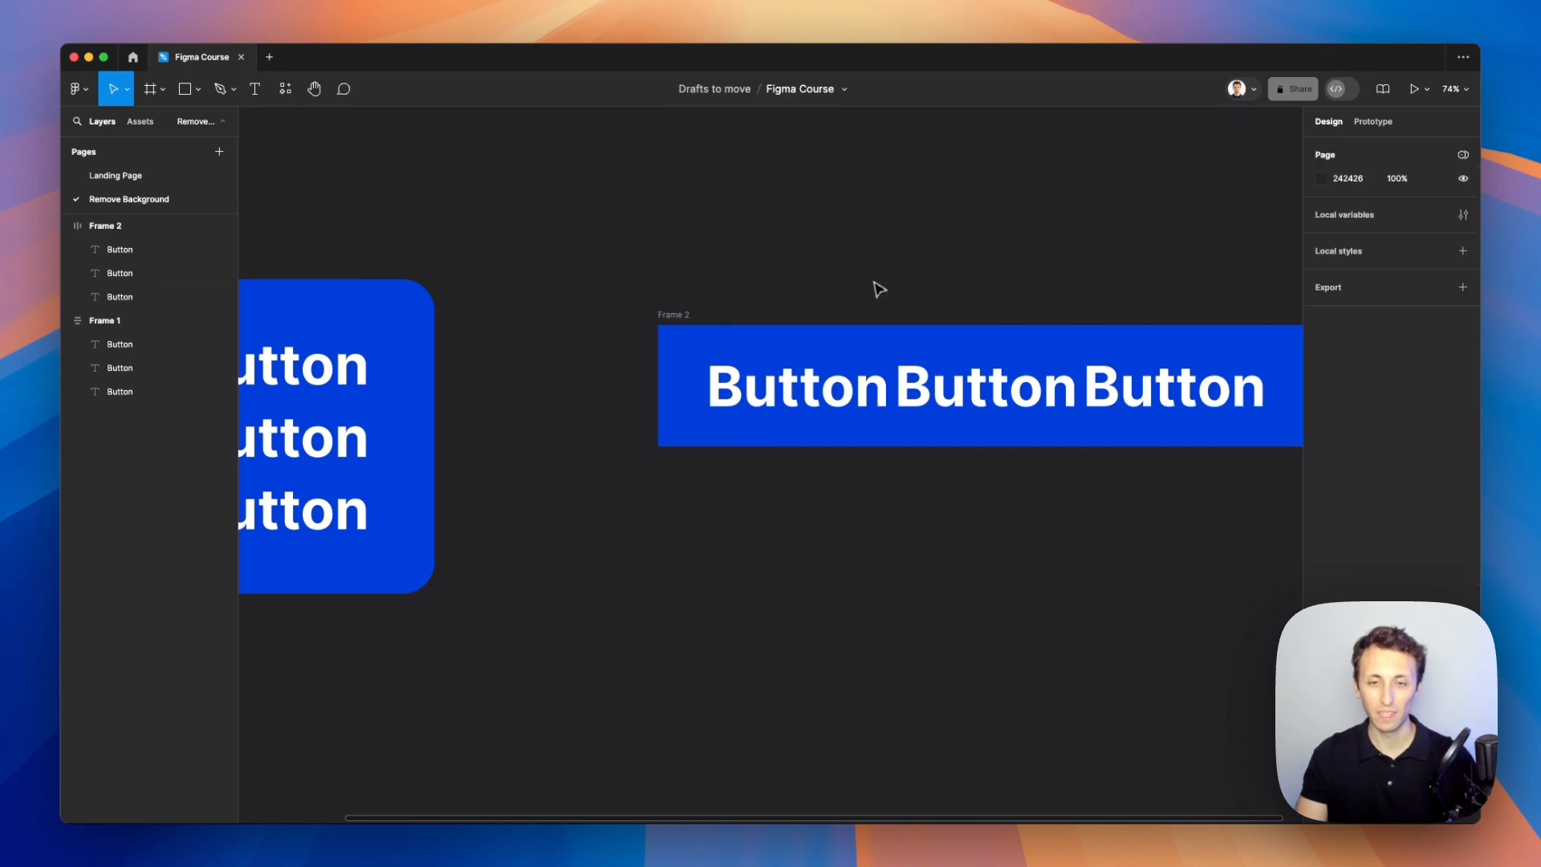
Step: Inspect Frame 2's hug sizing with the three texts side by side
scroll(722, 313, "right", 3)
left_click(536, 335)
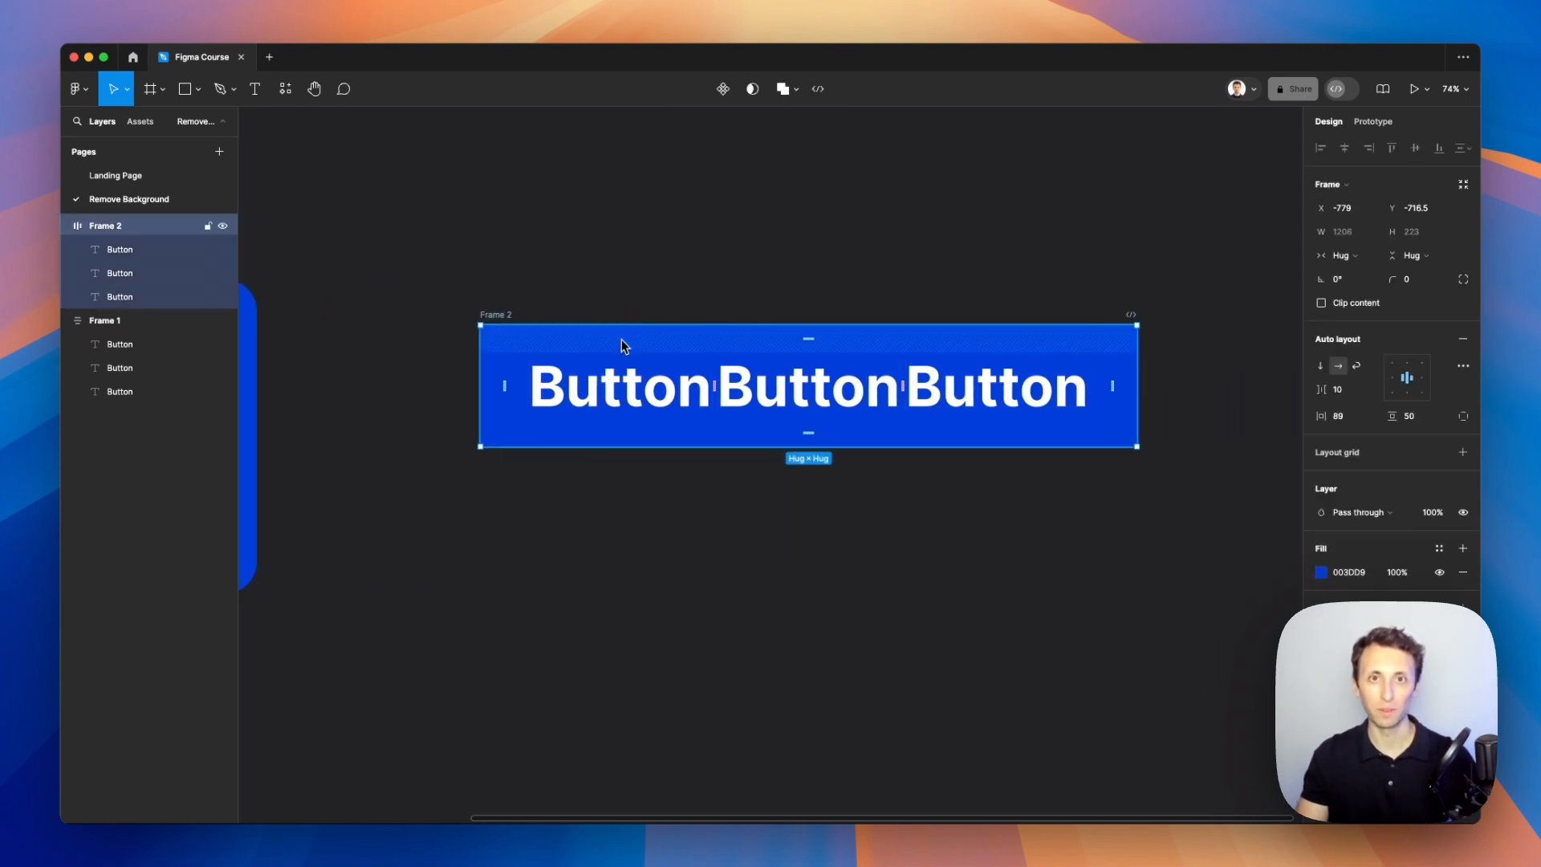
scroll(621, 340, "left", 8)
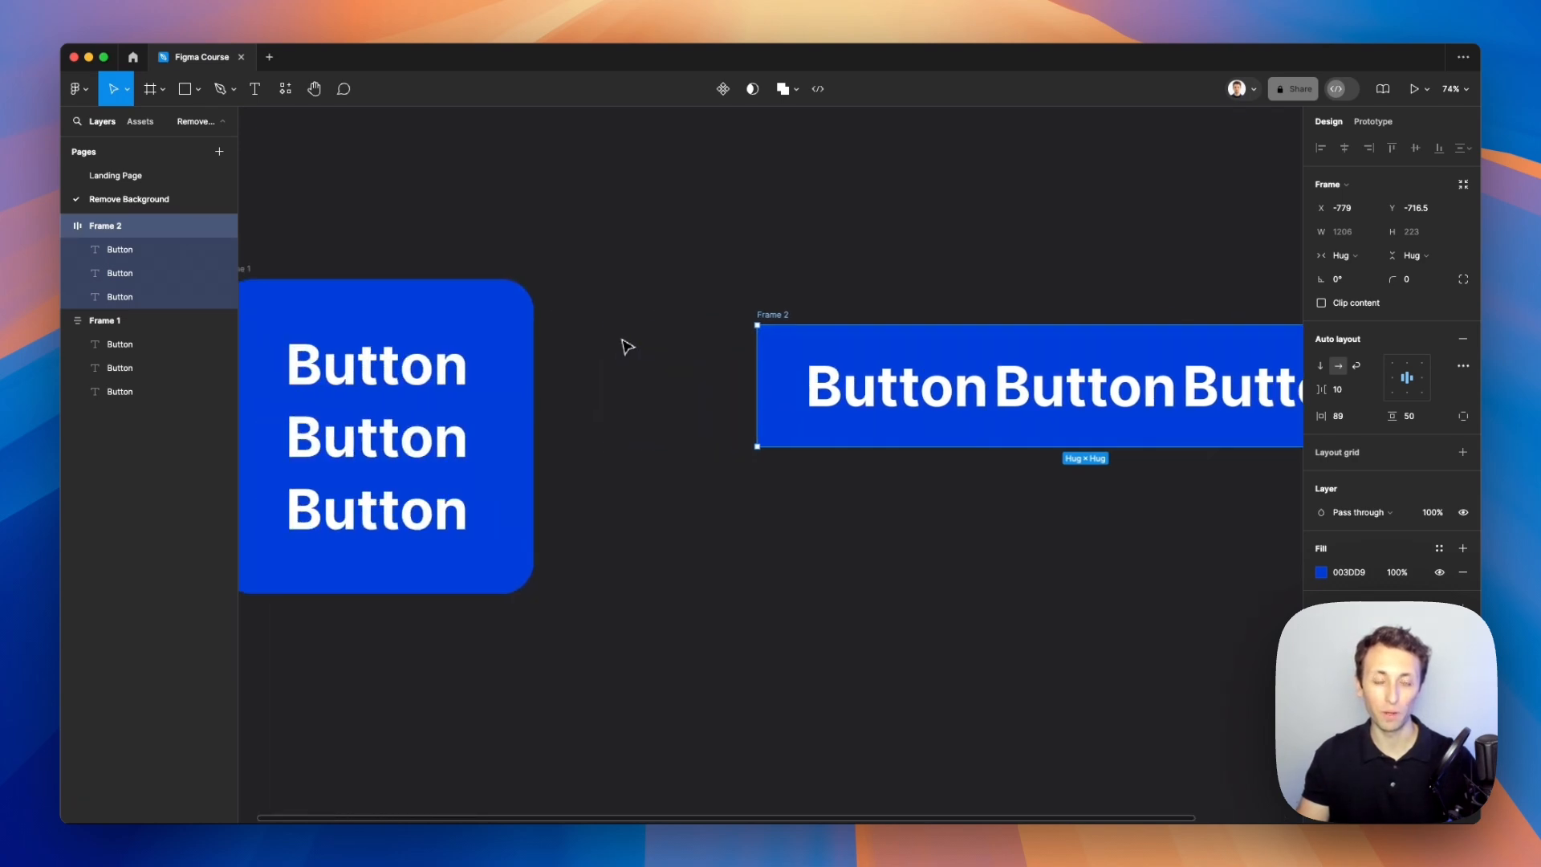
scroll(575, 316, "right", 5)
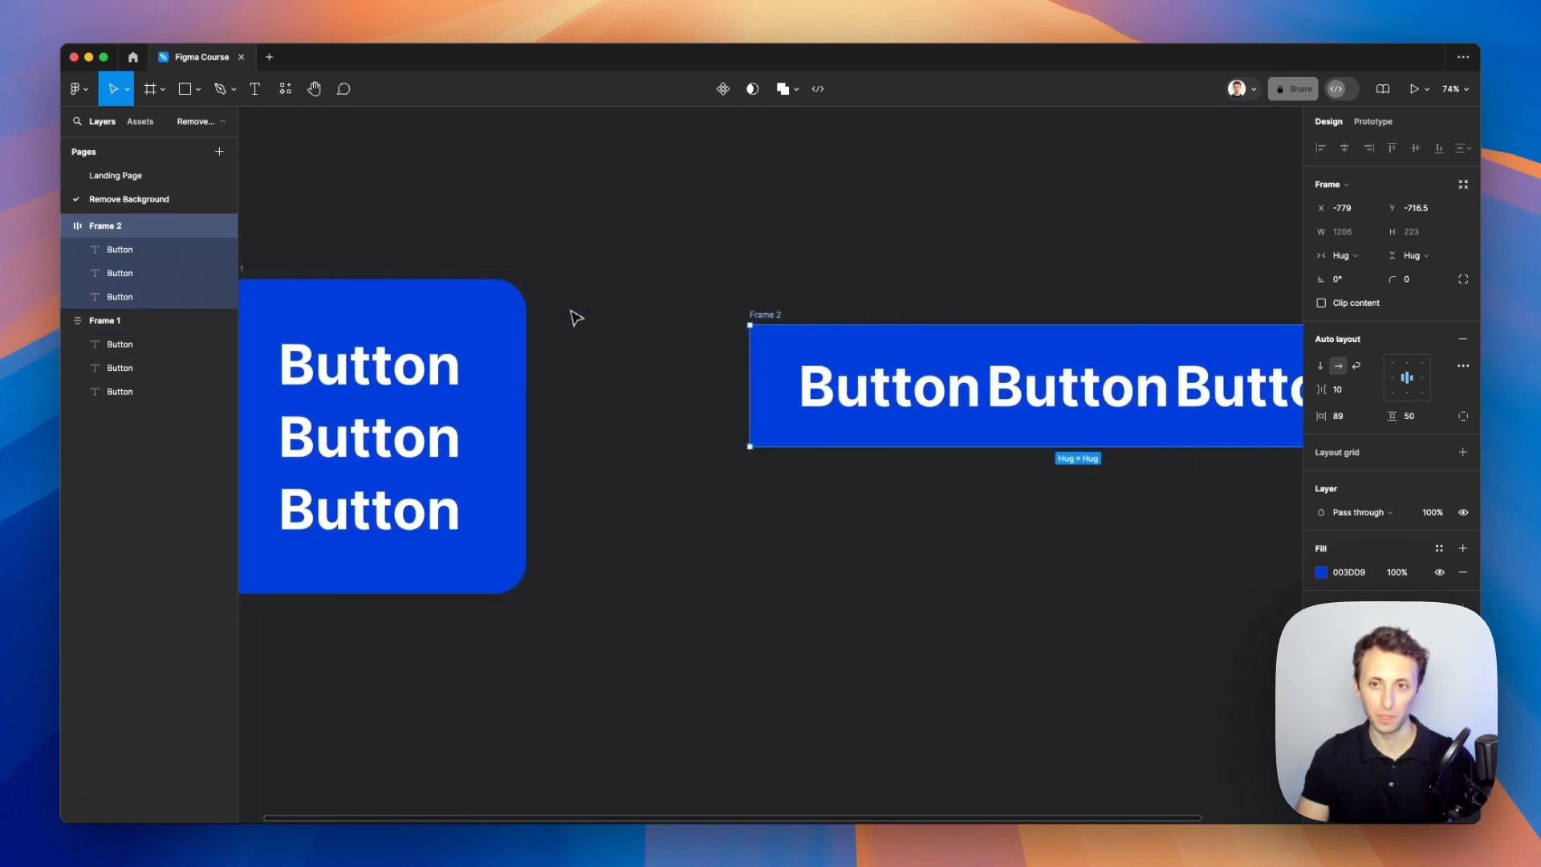
scroll(578, 313, "left", 4)
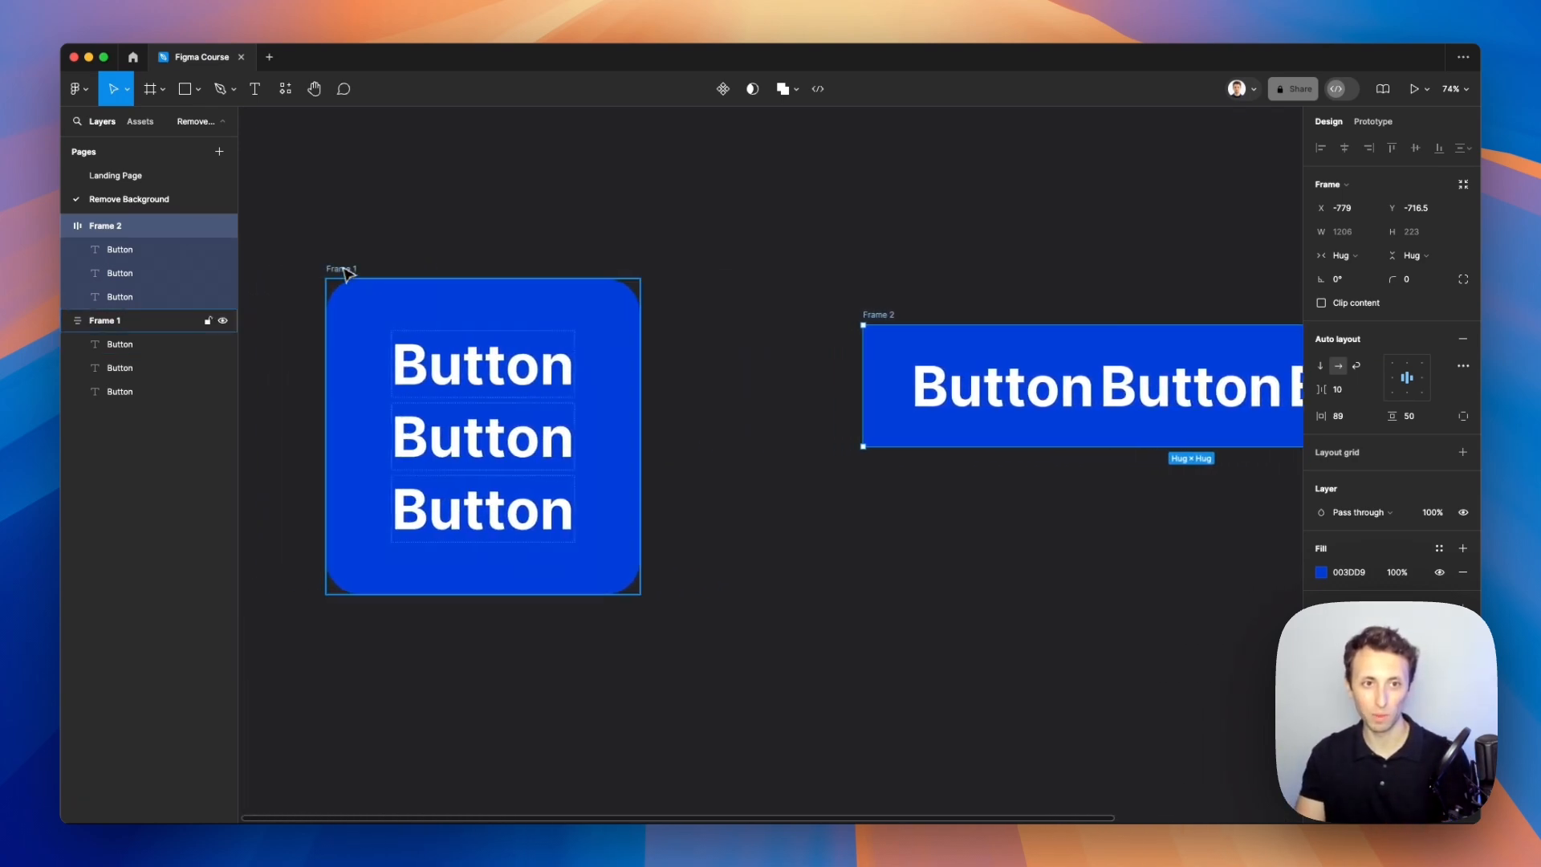
Step: Delete Frame 1
left_click(350, 279)
key("Delete")
scroll(350, 280, "right", 5)
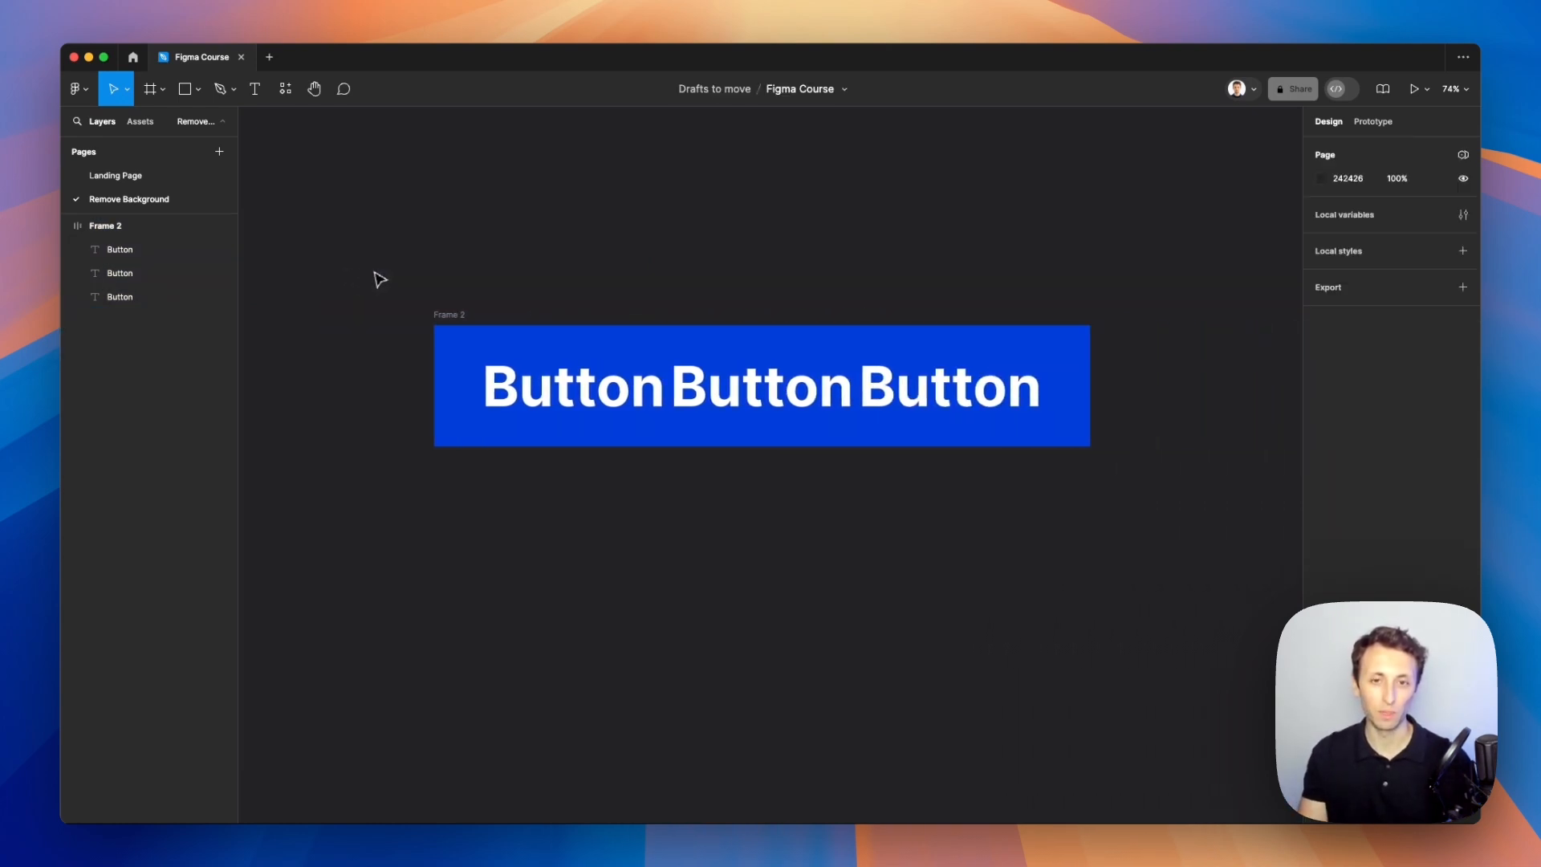
Step: Switch Frame 2's auto layout direction to vertical so the three Button texts stack
left_click(476, 340)
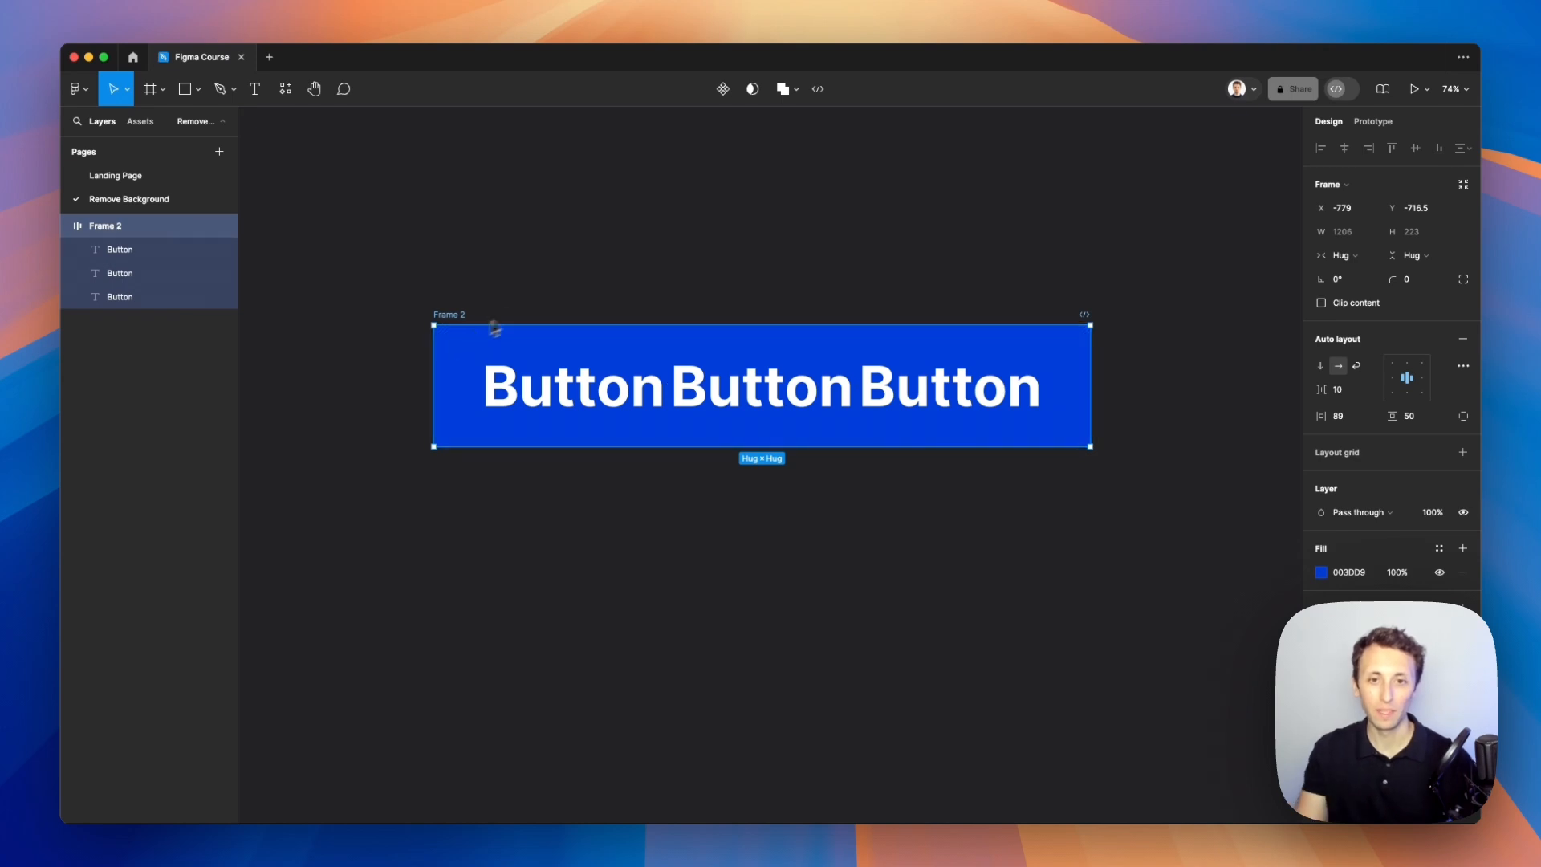
left_click(1322, 367)
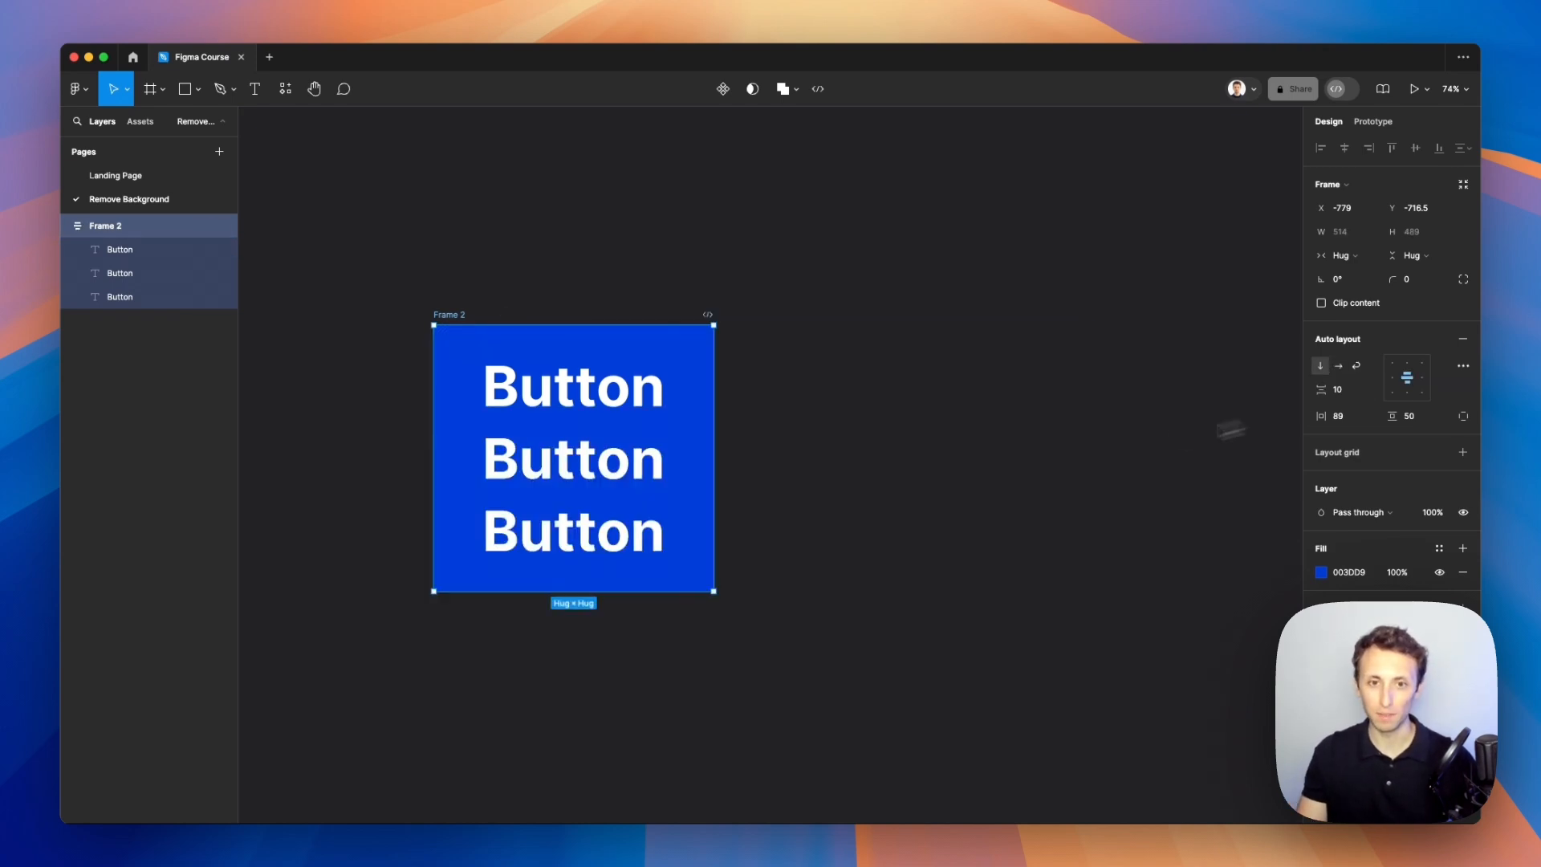
Step: Resize Frame 2 to about 1391 × 1219 by dragging its corner, making its size fixed
scroll(894, 419, "left", 3)
scroll(894, 419, "down", 1)
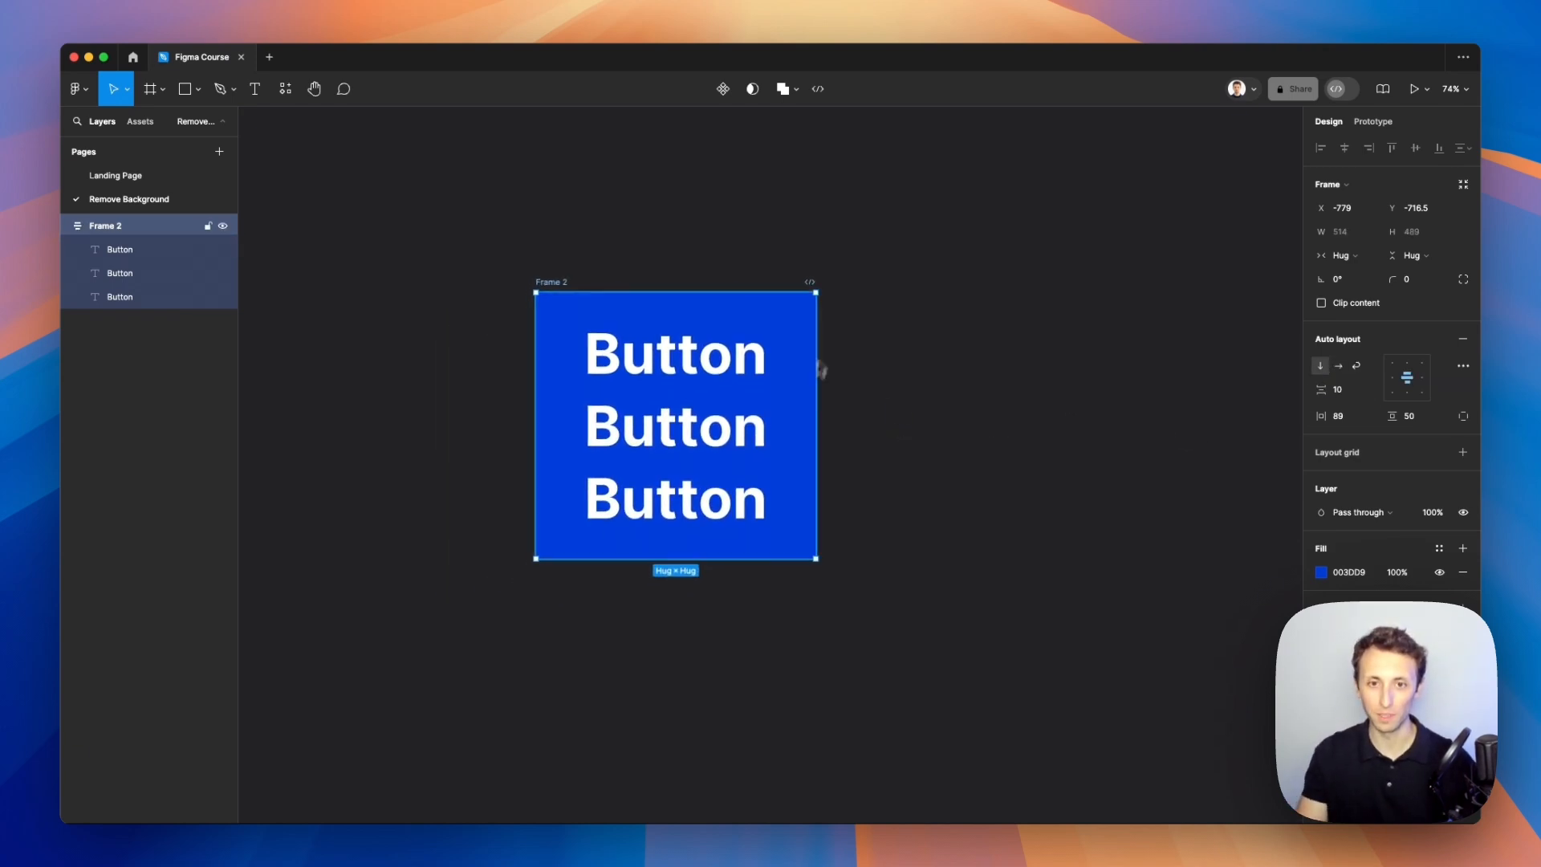
scroll(795, 425, "down", 1)
scroll(795, 430, "down", 3)
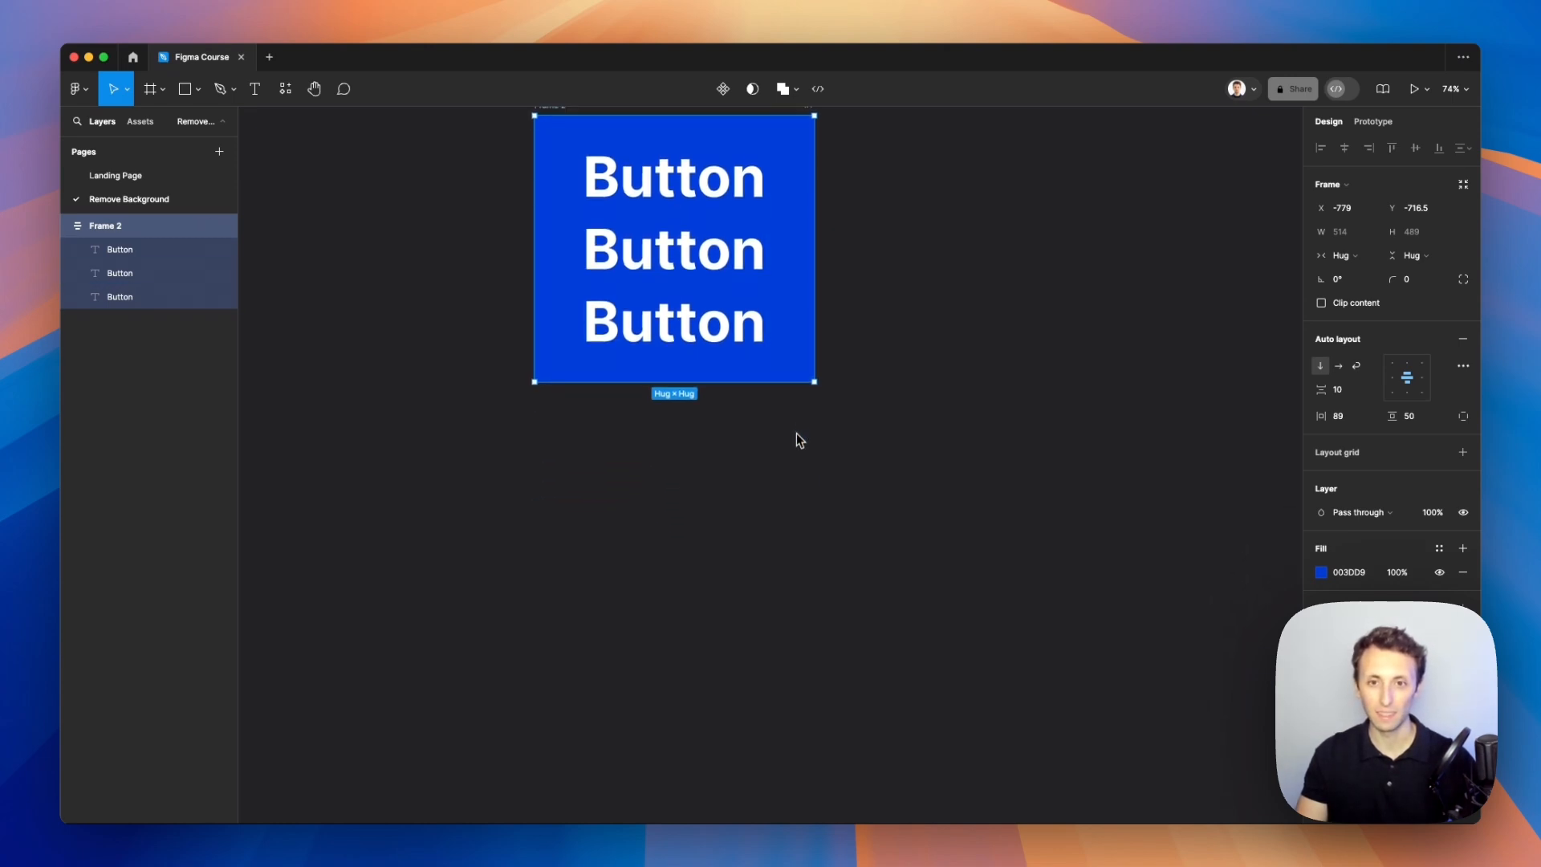
scroll(797, 432, "down", 3)
left_click_drag(811, 397, 1153, 682)
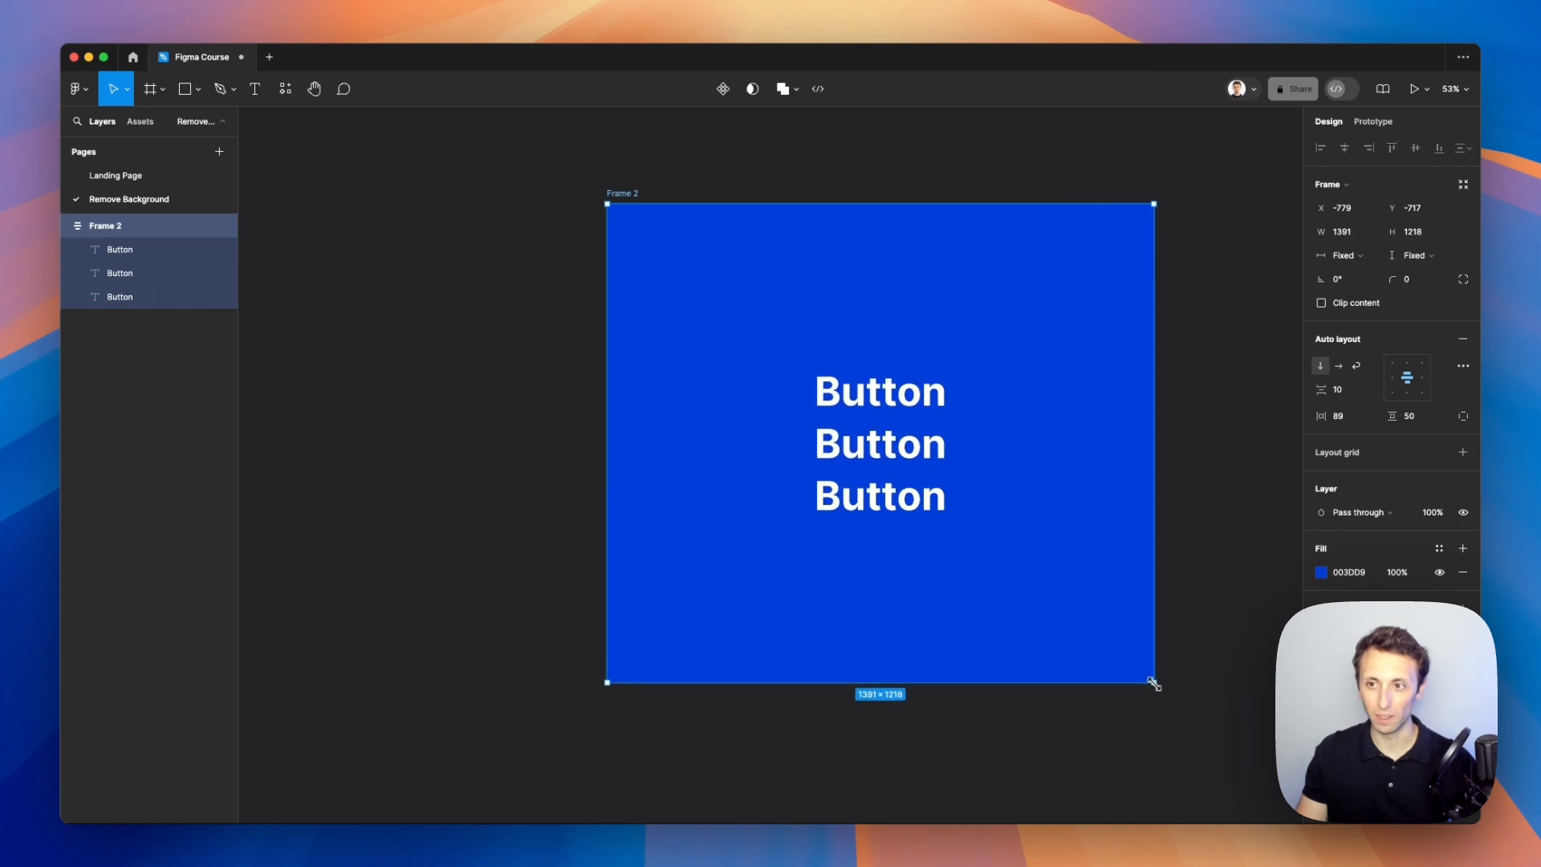
scroll(905, 289, "right", 2)
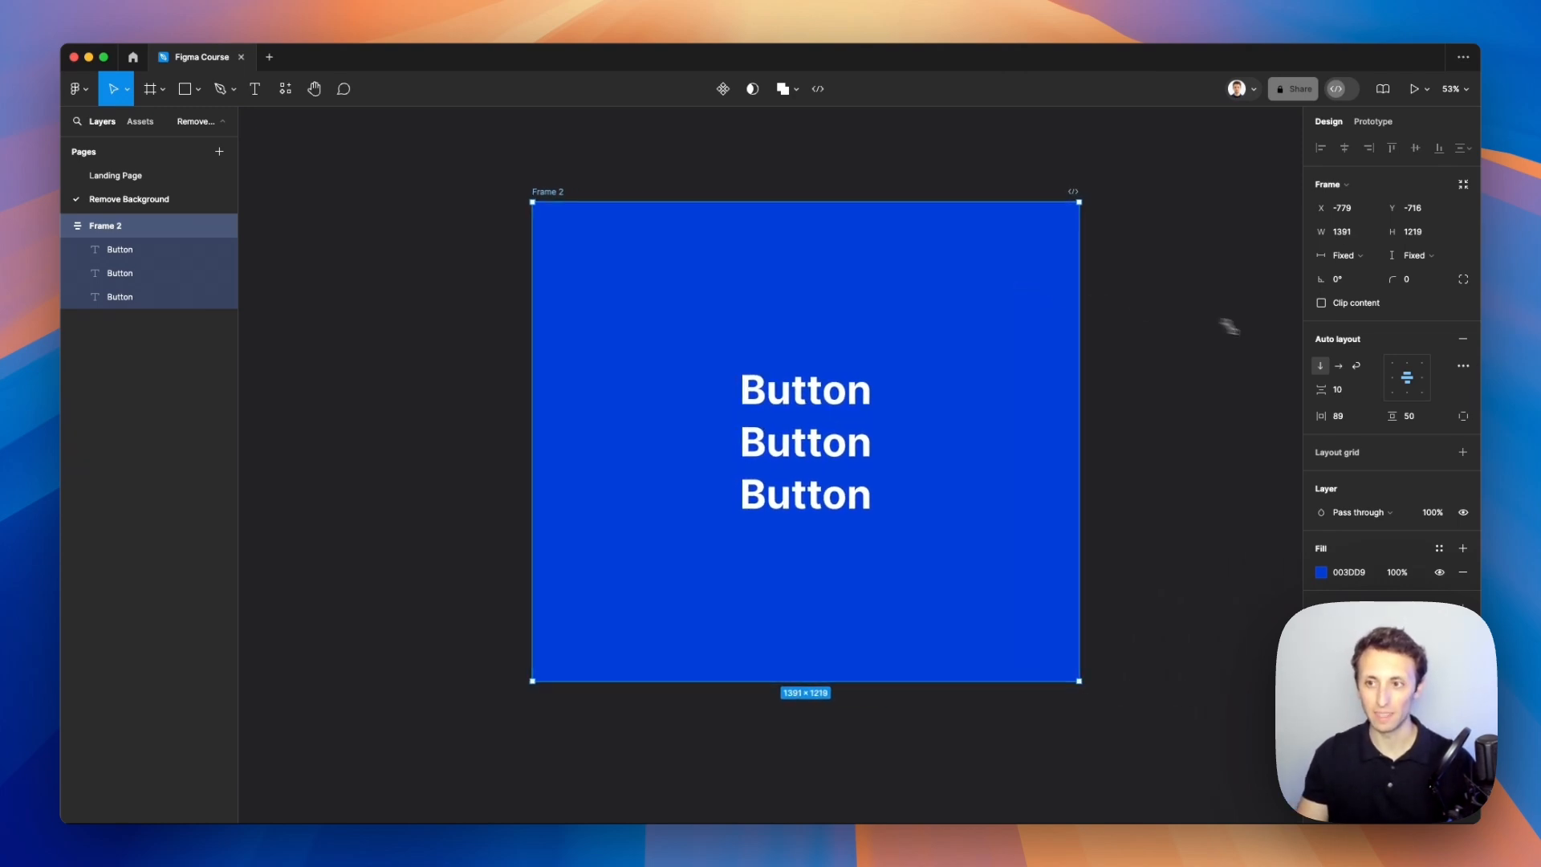
Step: Cycle through the auto layout alignment positions for the stacked texts and return to center alignment
left_click(1395, 371)
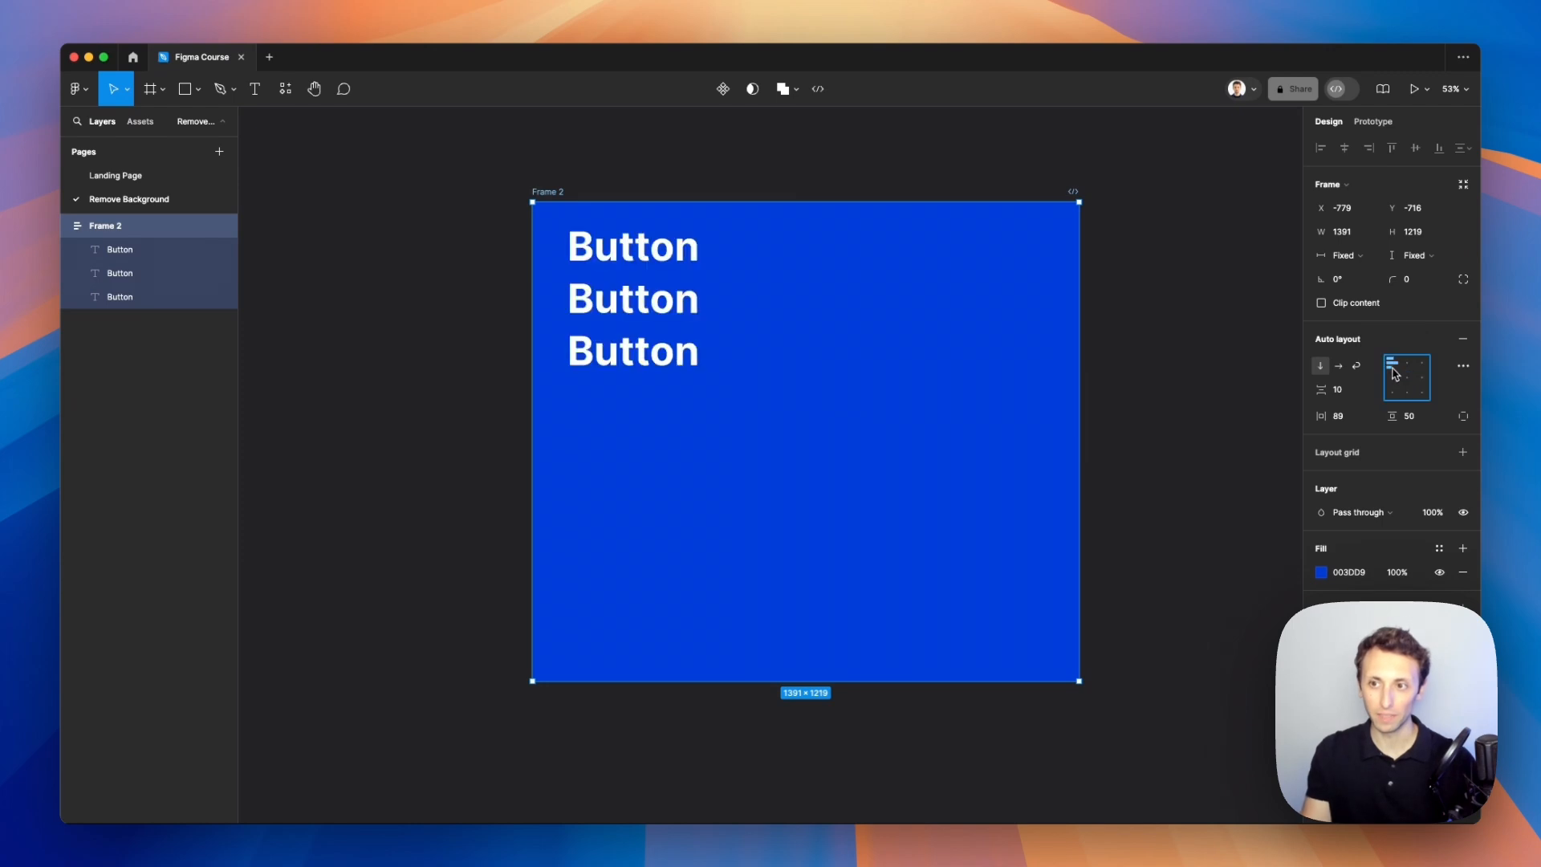
left_click(1393, 394)
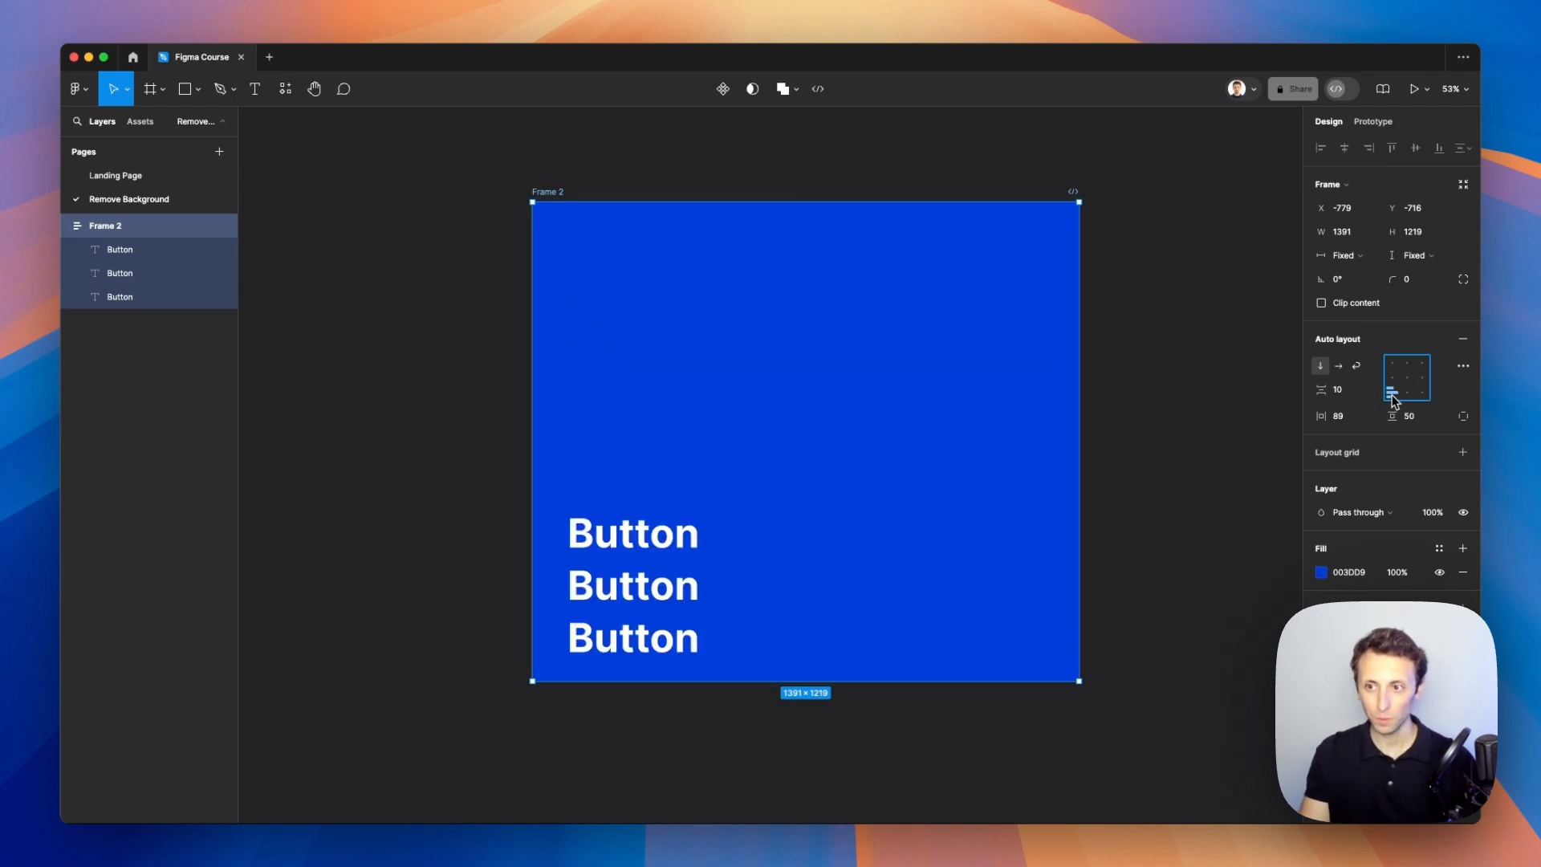
left_click(1423, 366)
left_click(1422, 395)
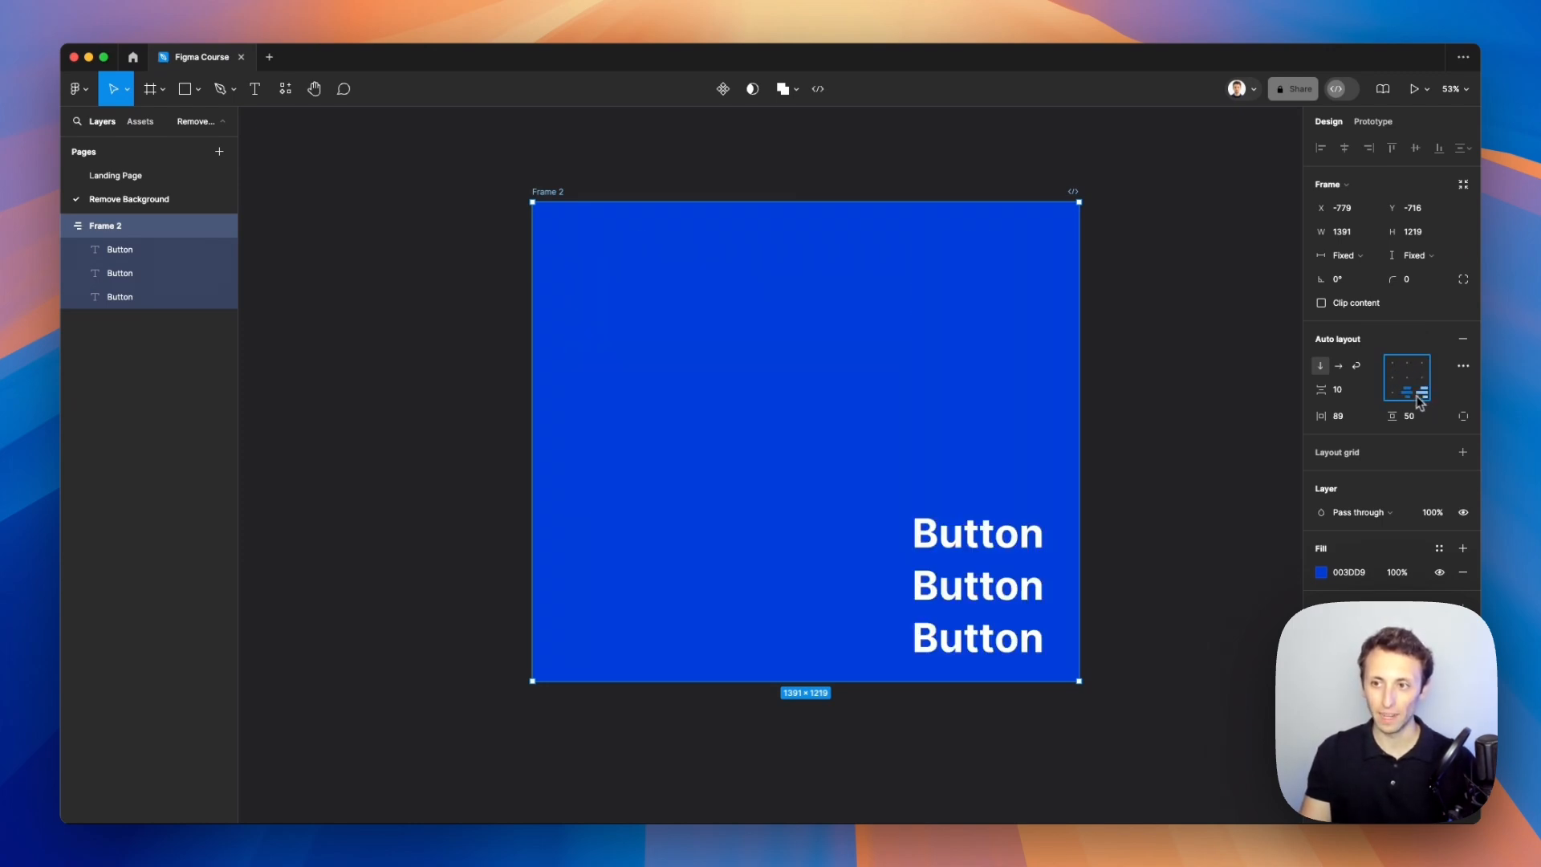
left_click(1396, 378)
left_click(1423, 377)
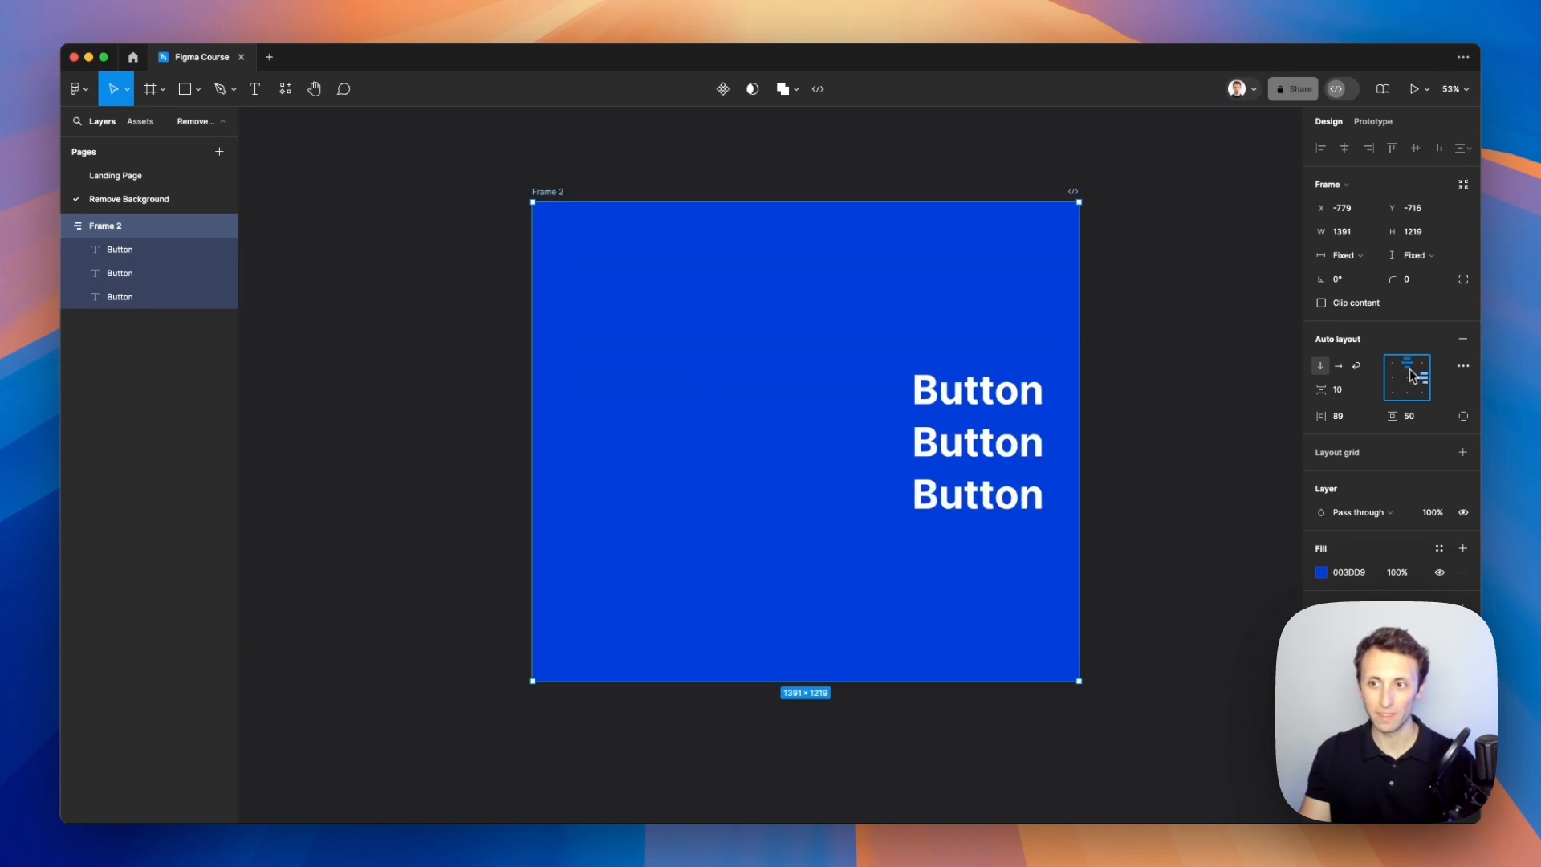
left_click(1408, 364)
left_click(1409, 392)
left_click(1407, 378)
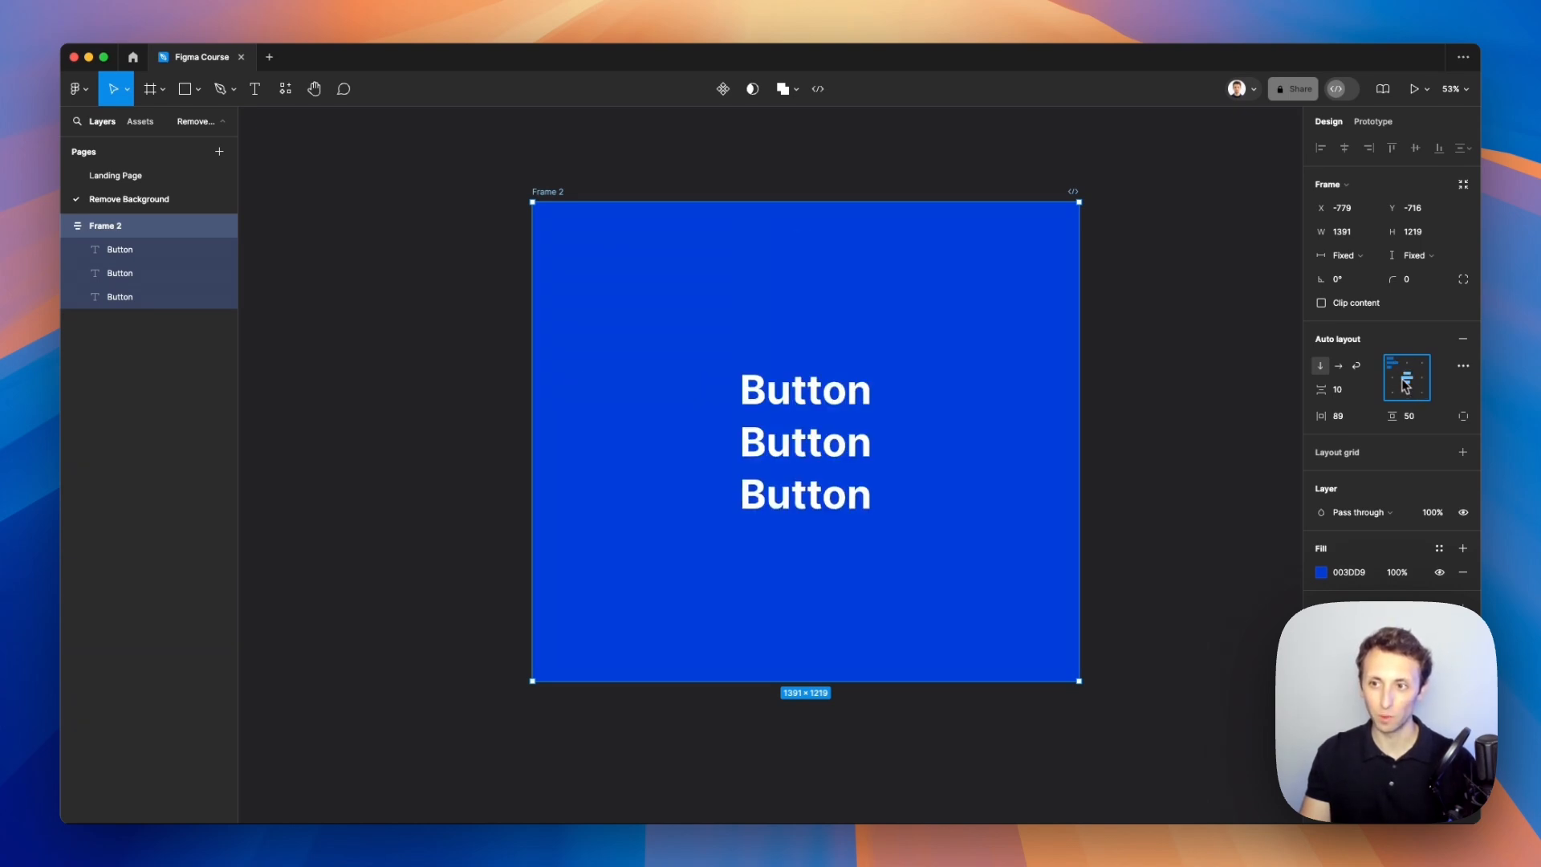
left_click(1394, 371)
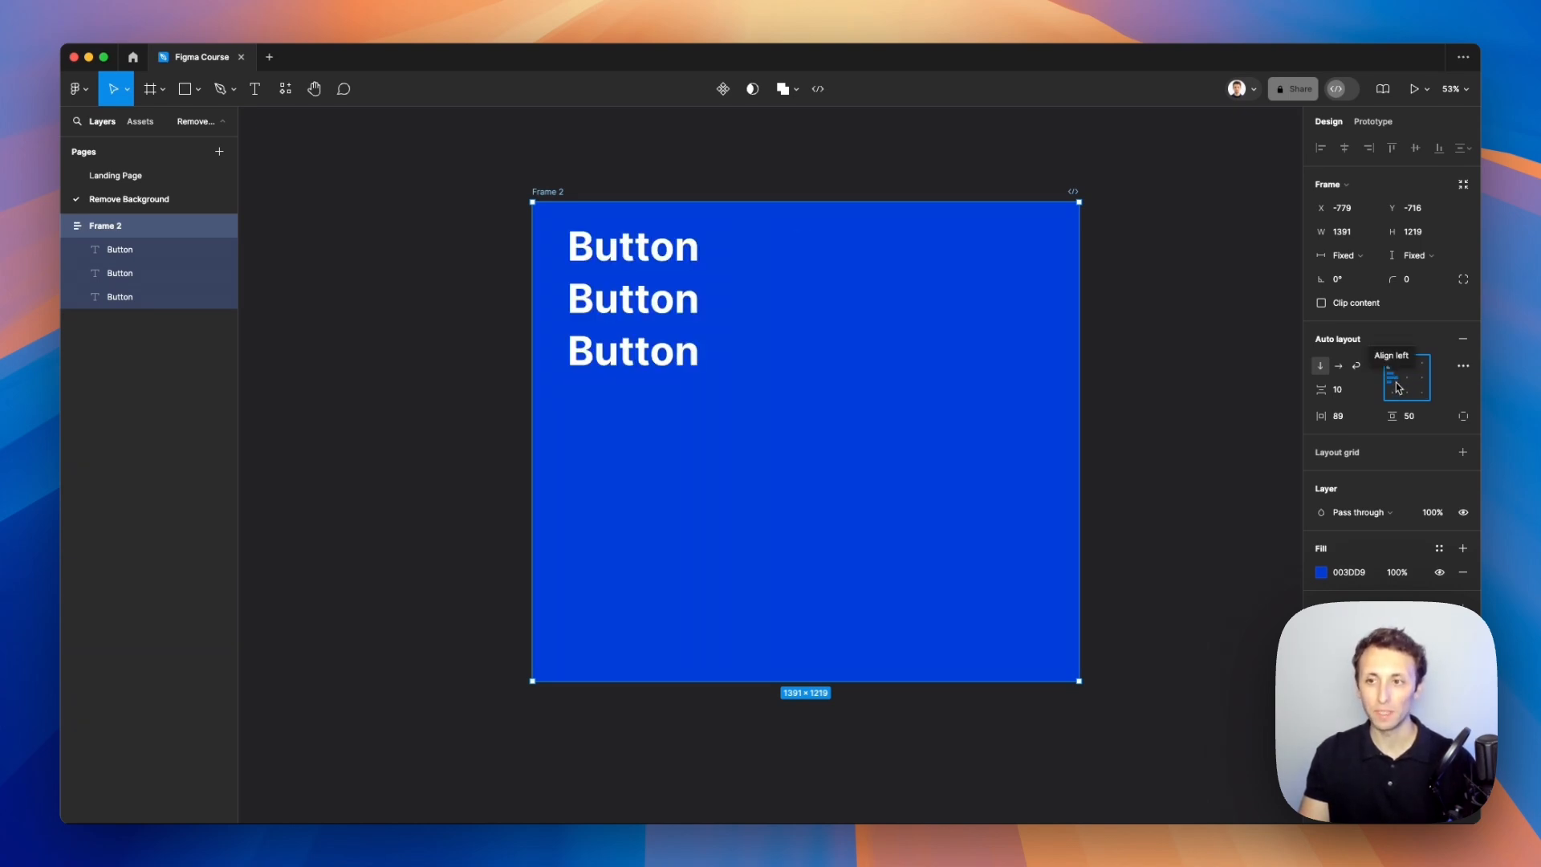
left_click(1397, 387)
left_click(1393, 395)
left_click(1407, 378)
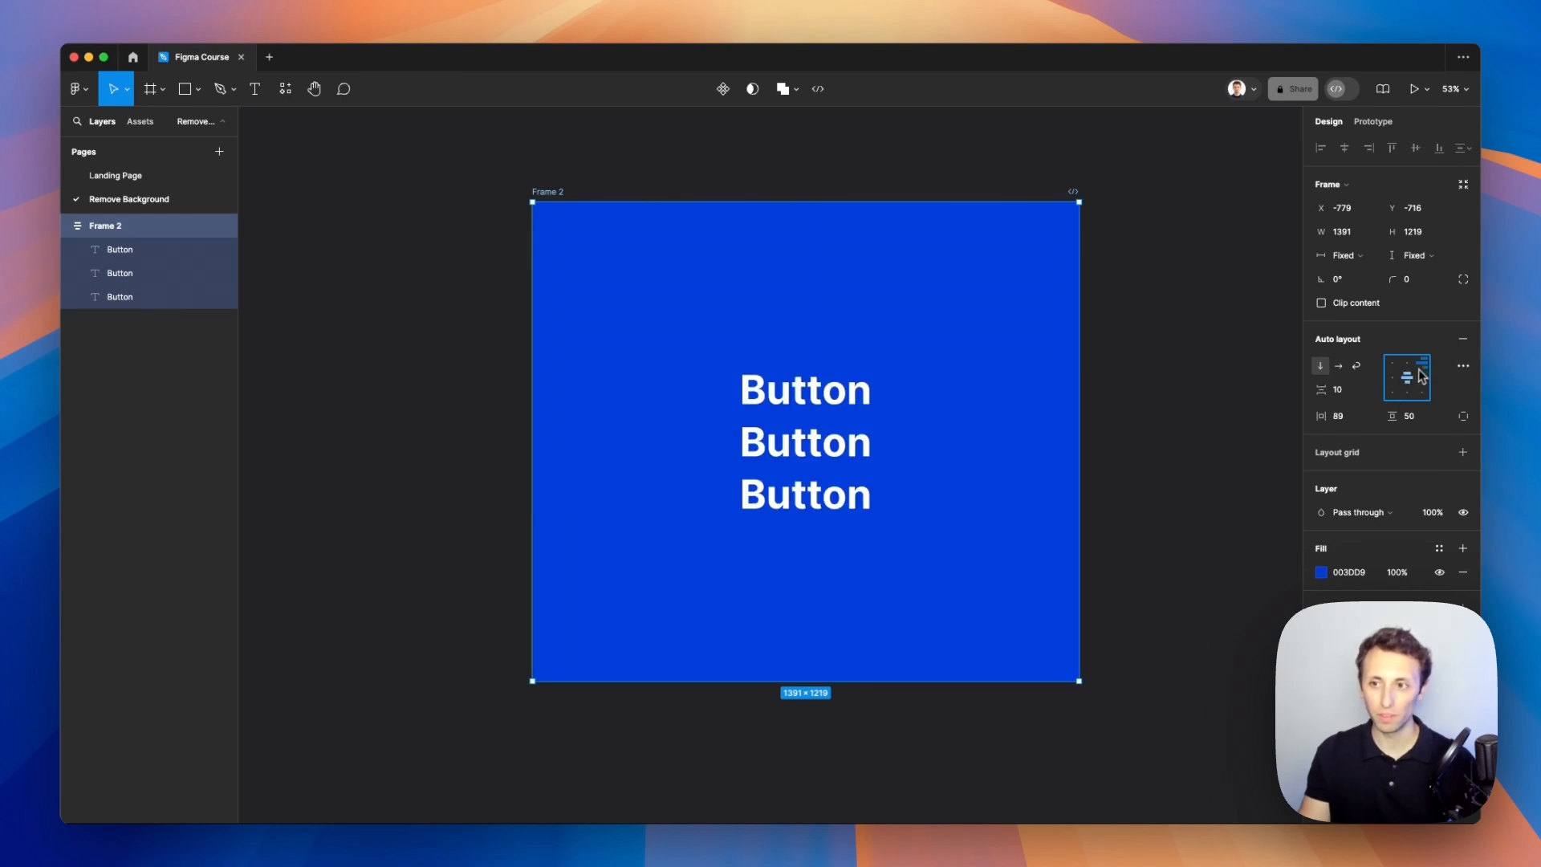
left_click(1423, 366)
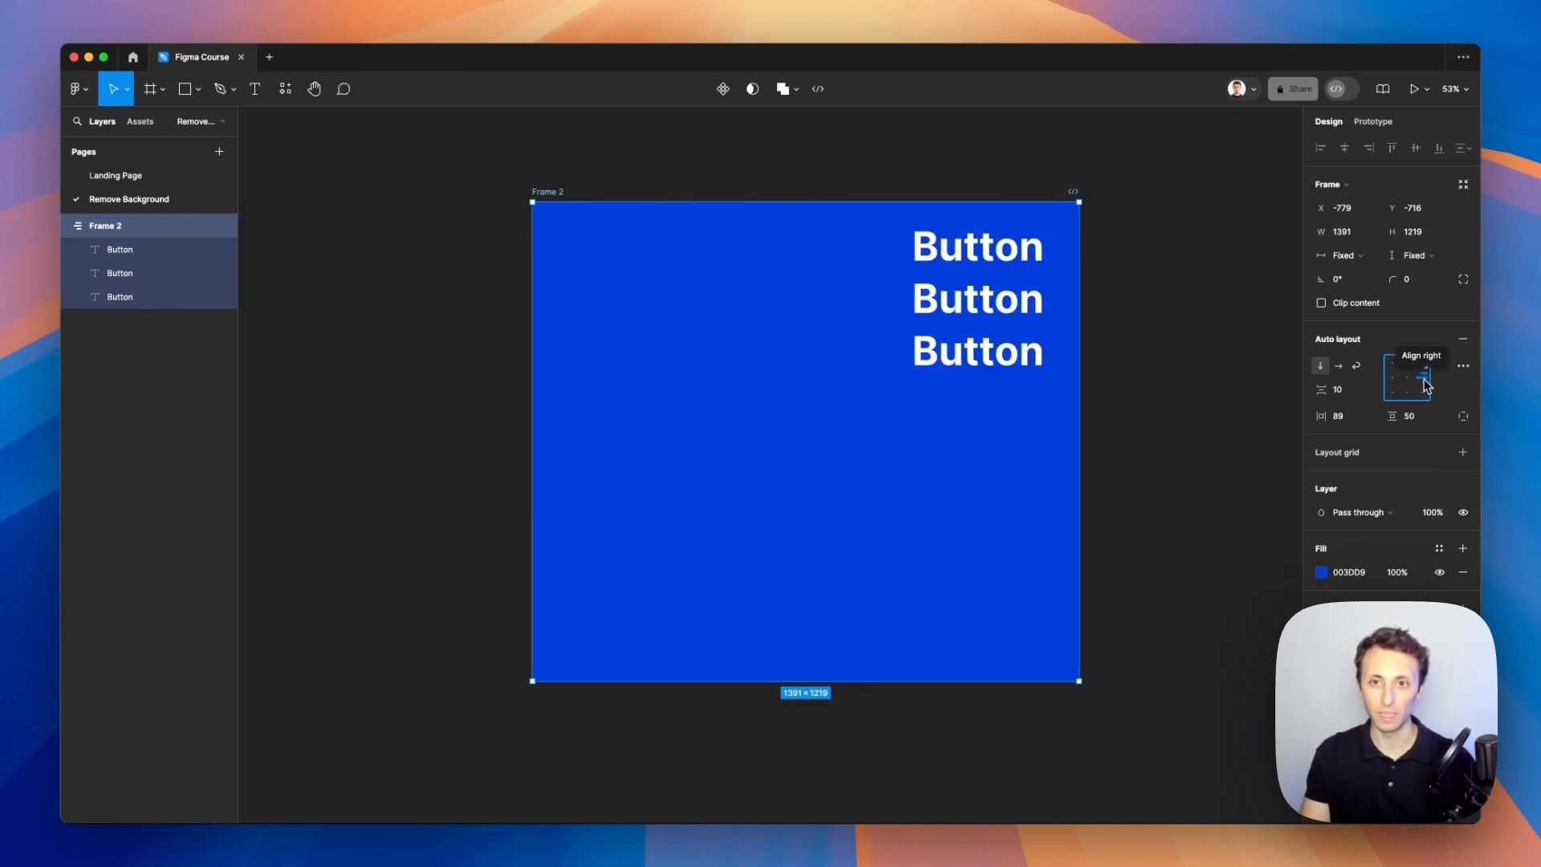
left_click(1423, 394)
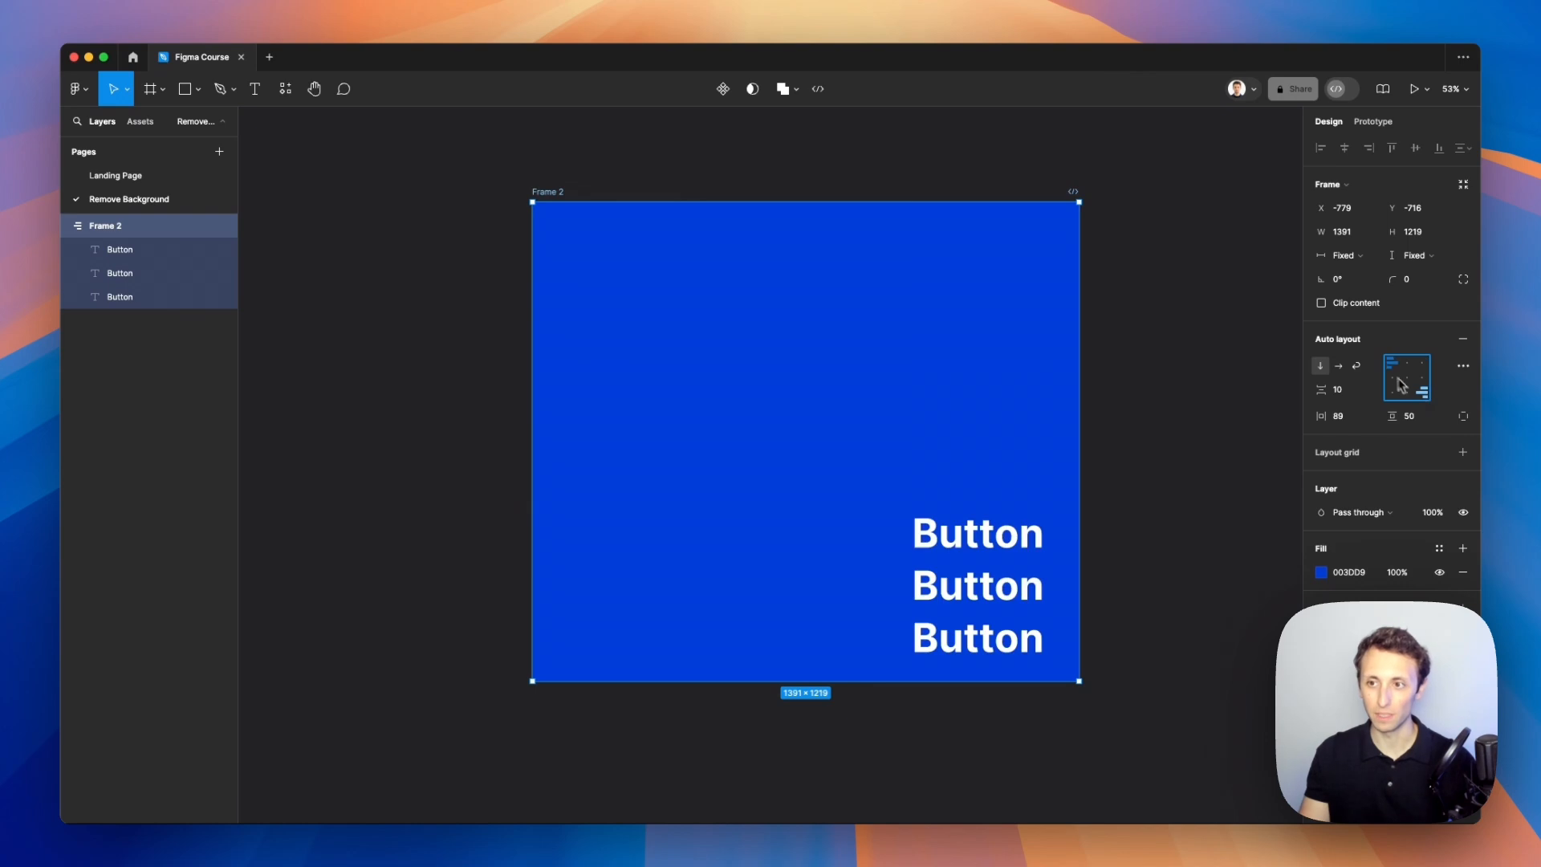
left_click(1394, 366)
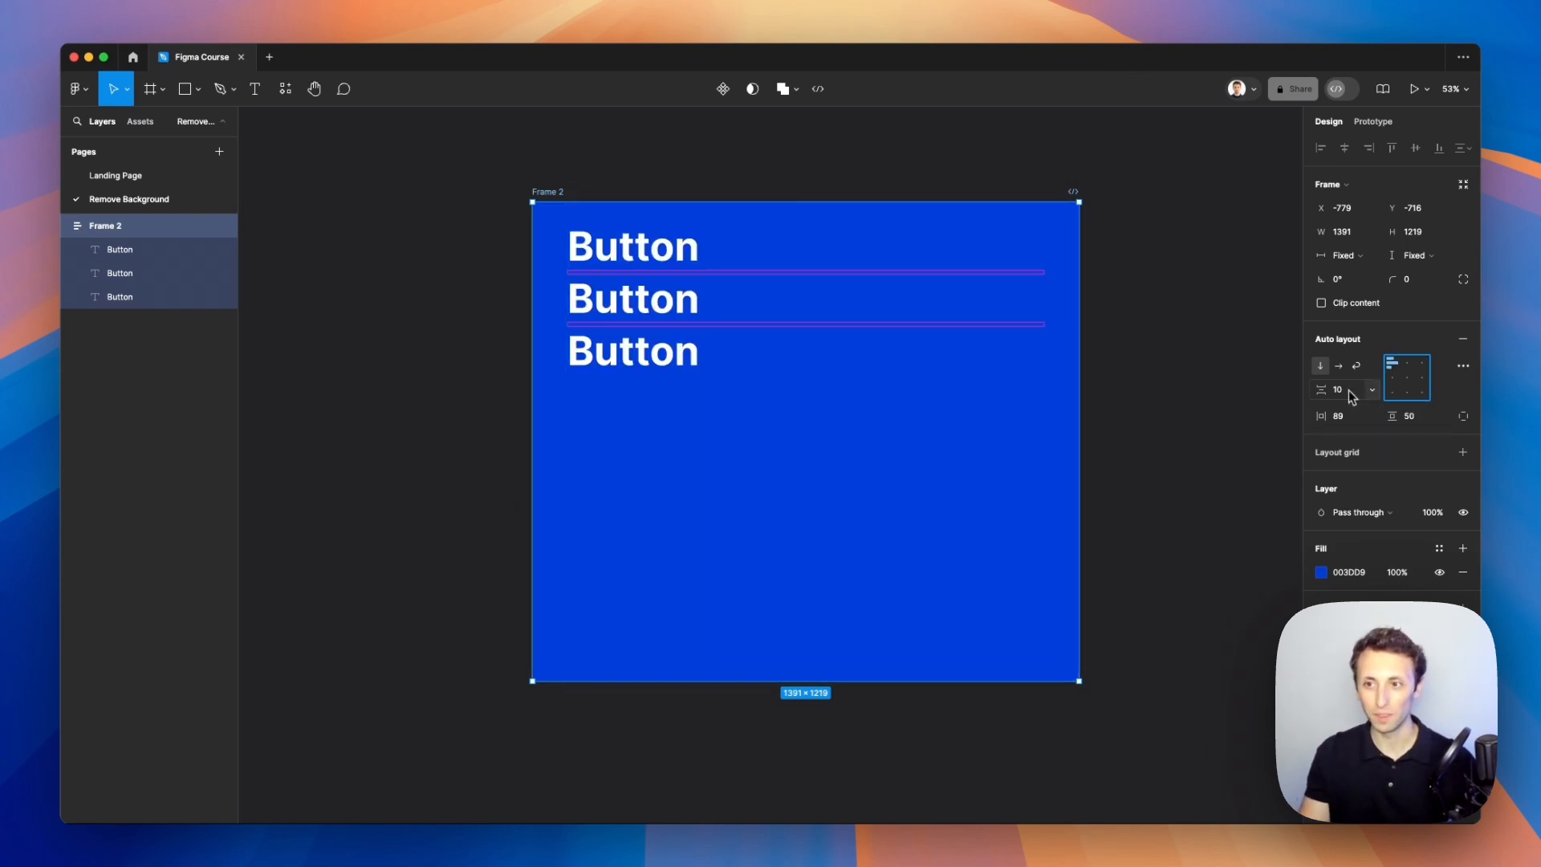
left_click(1409, 384)
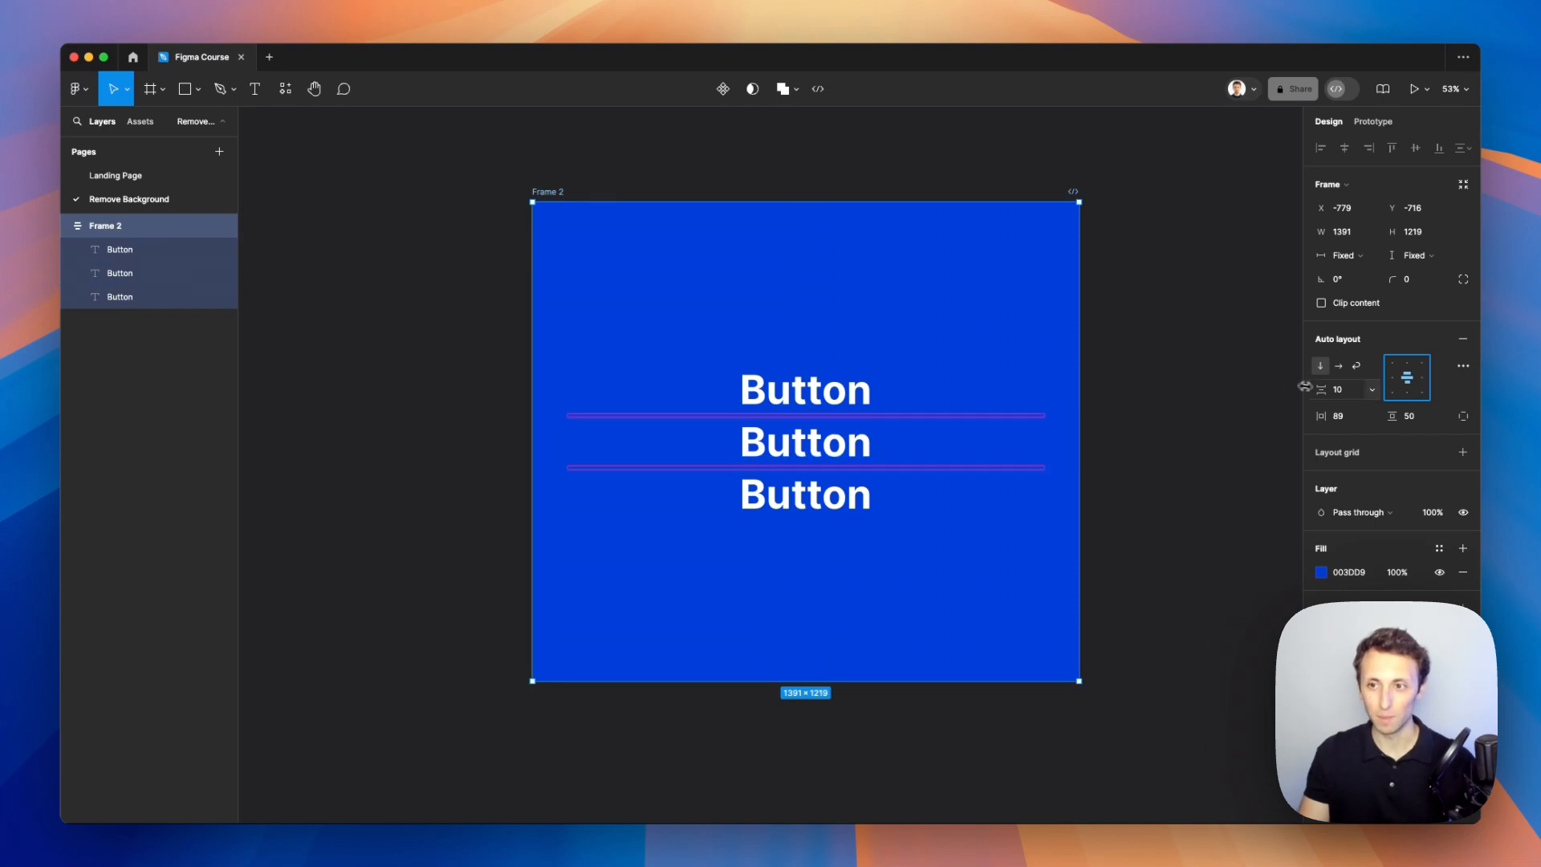
Step: Set the vertical gap between the texts to 54 by scrubbing the spacing value
left_click_drag(1321, 389, 1445, 384)
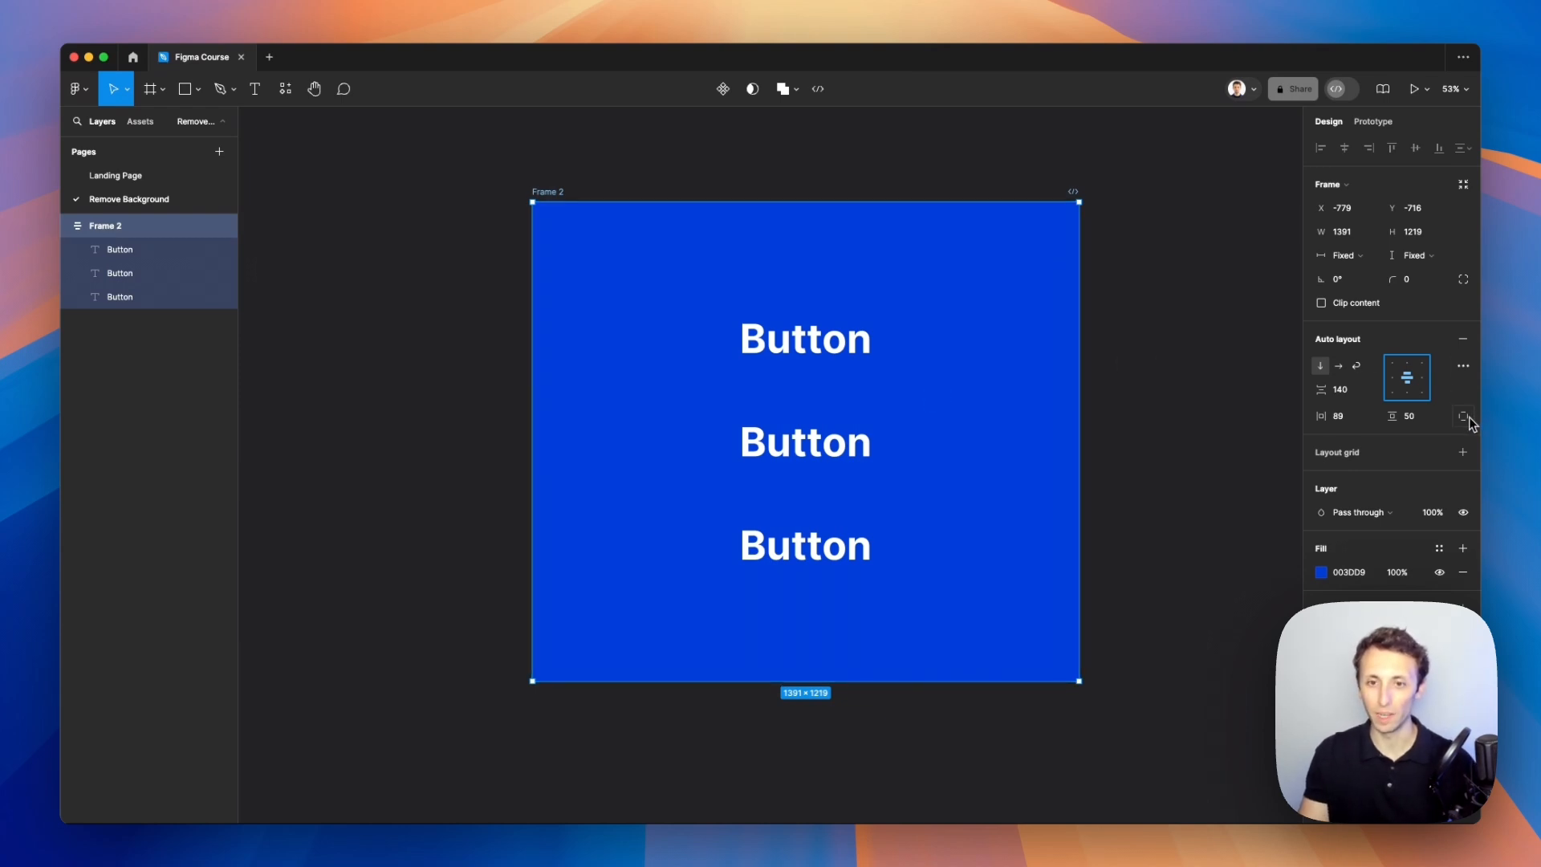
left_click_drag(1335, 390, 1205, 393)
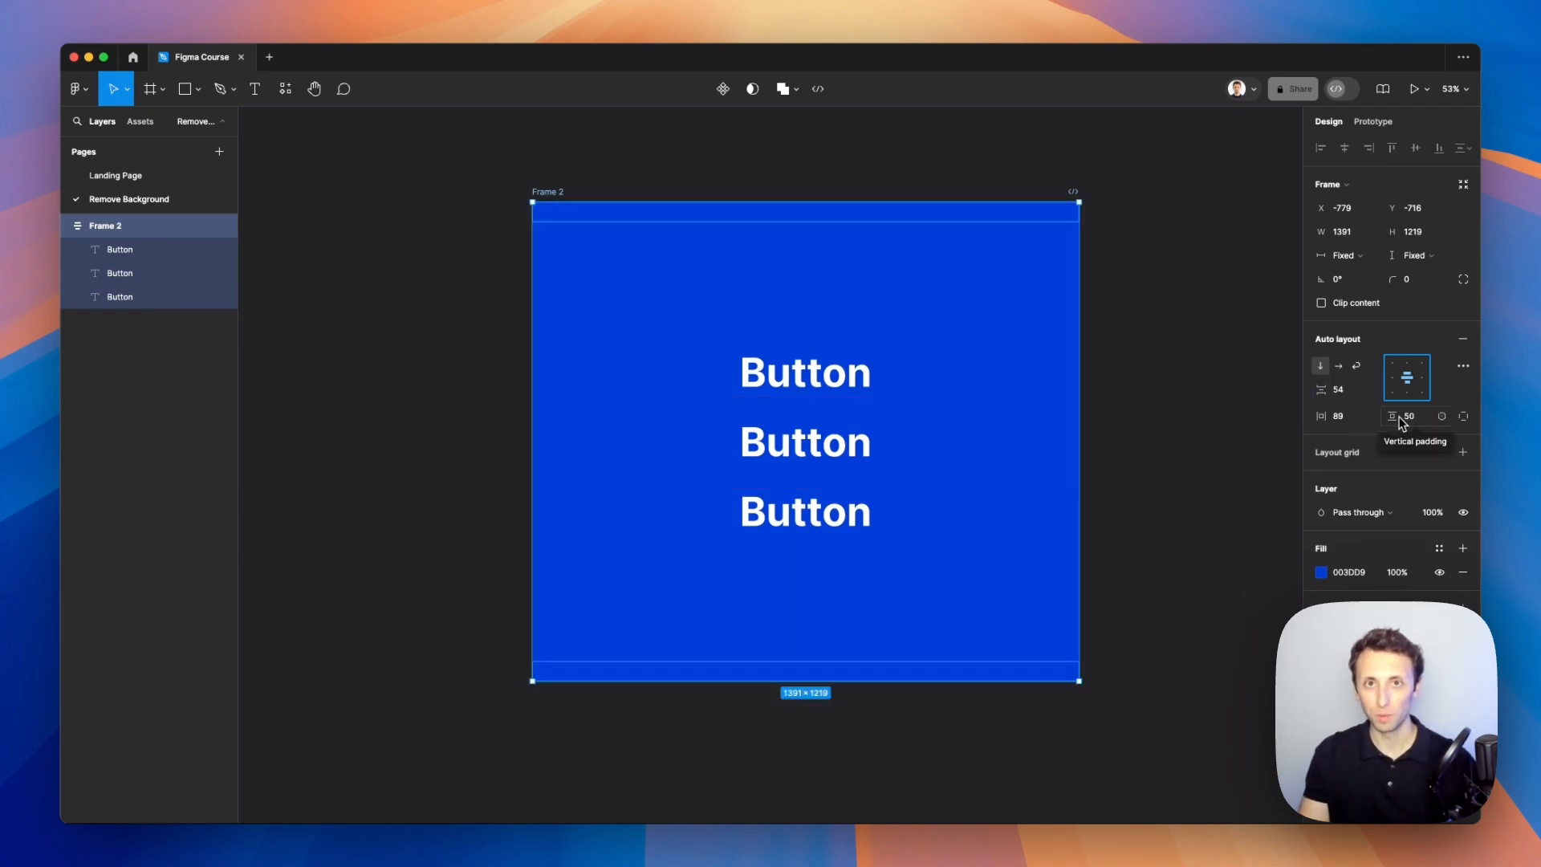
Step: Switch to individual padding, scrub the left and top padding, and undo both padding changes
left_click(1462, 421)
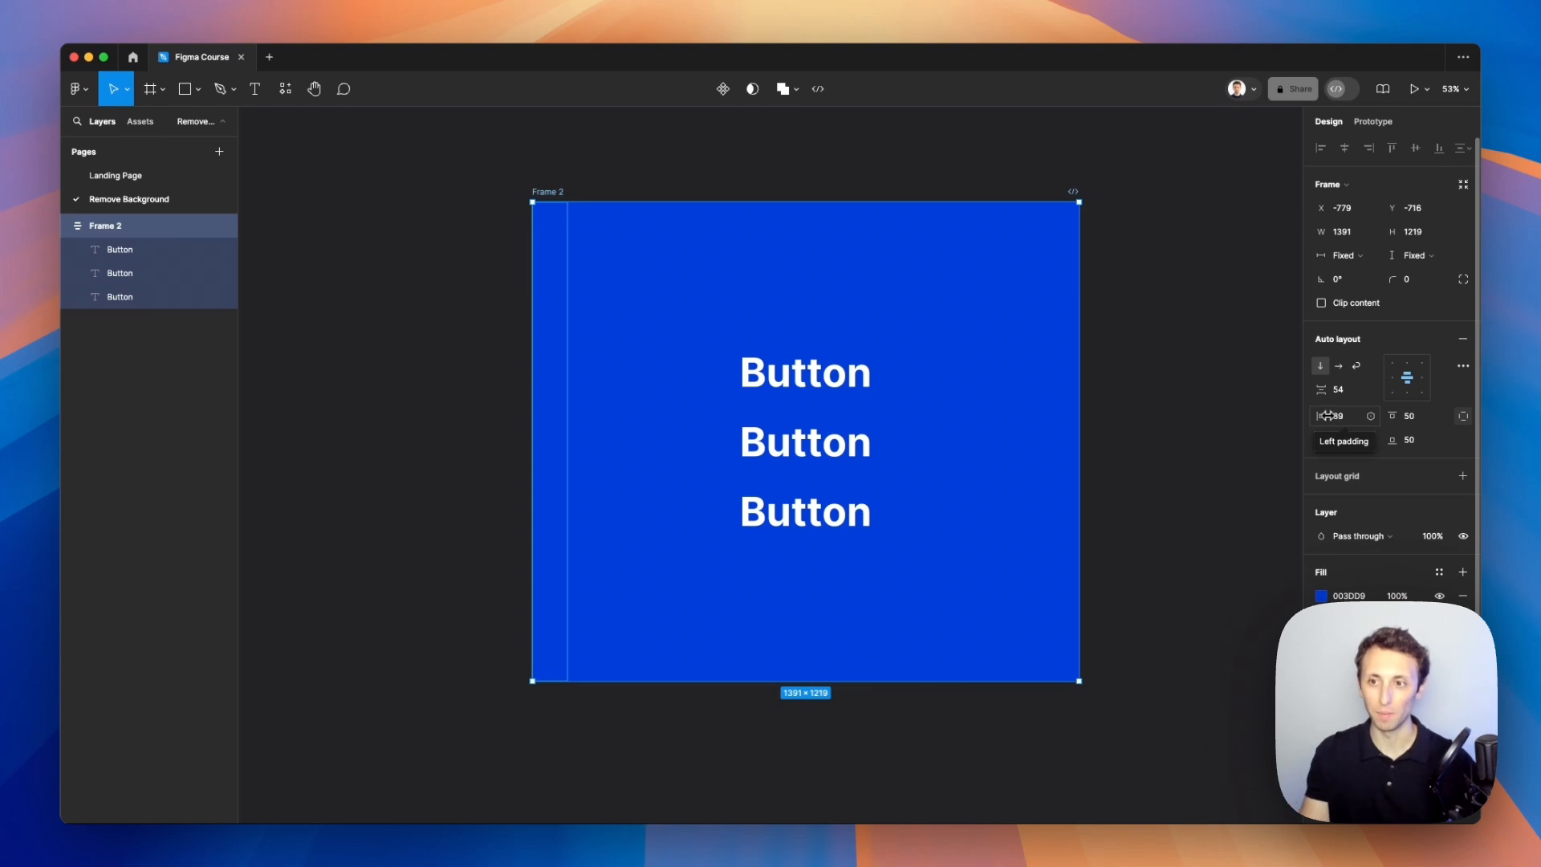
left_click_drag(1321, 416, 373, 411)
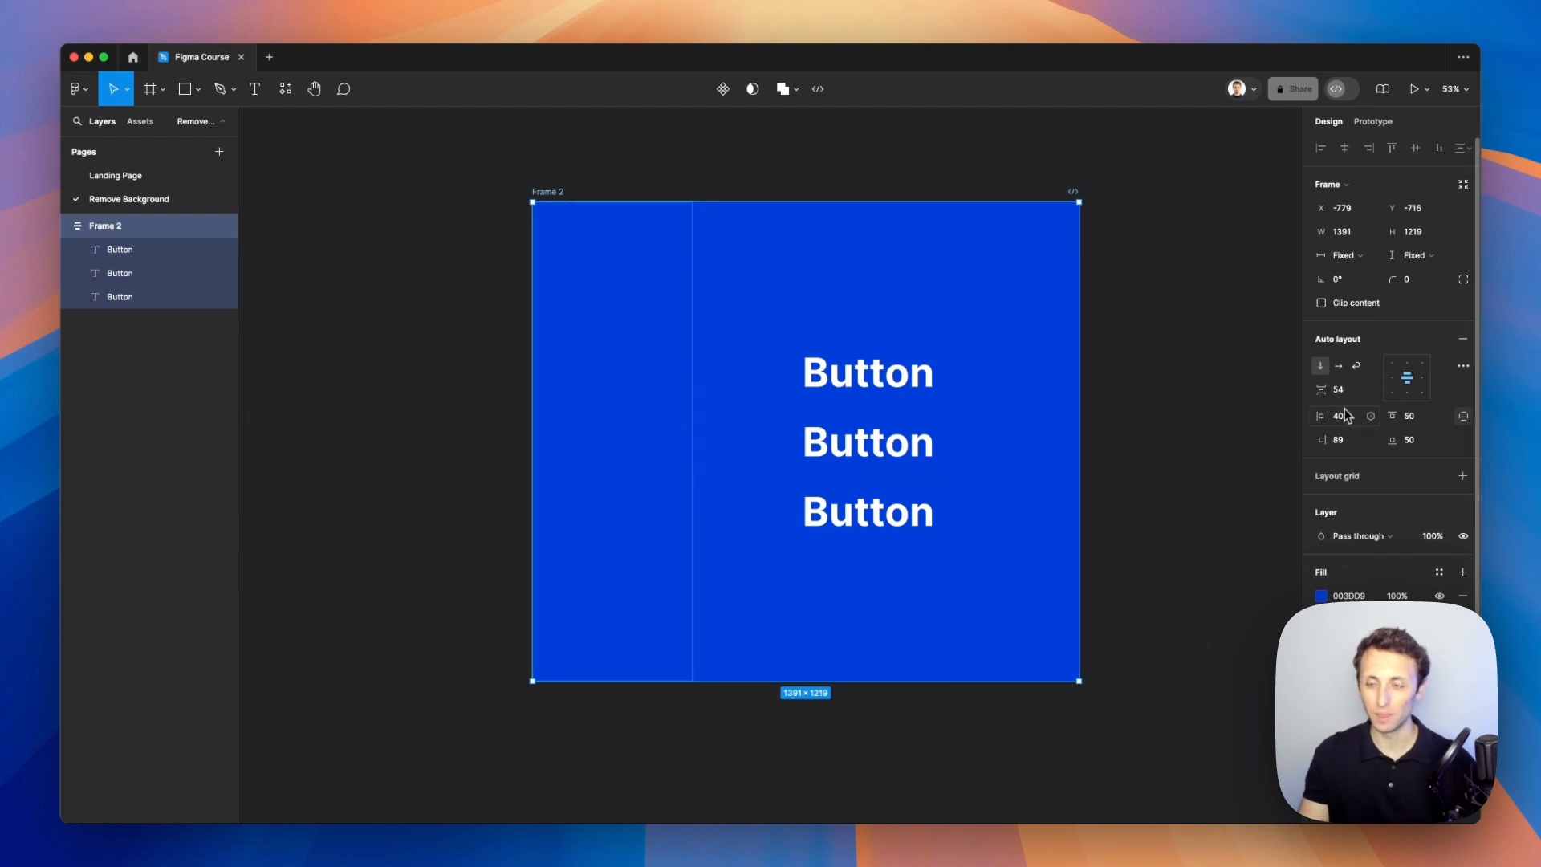
left_click_drag(1394, 415, 513, 412)
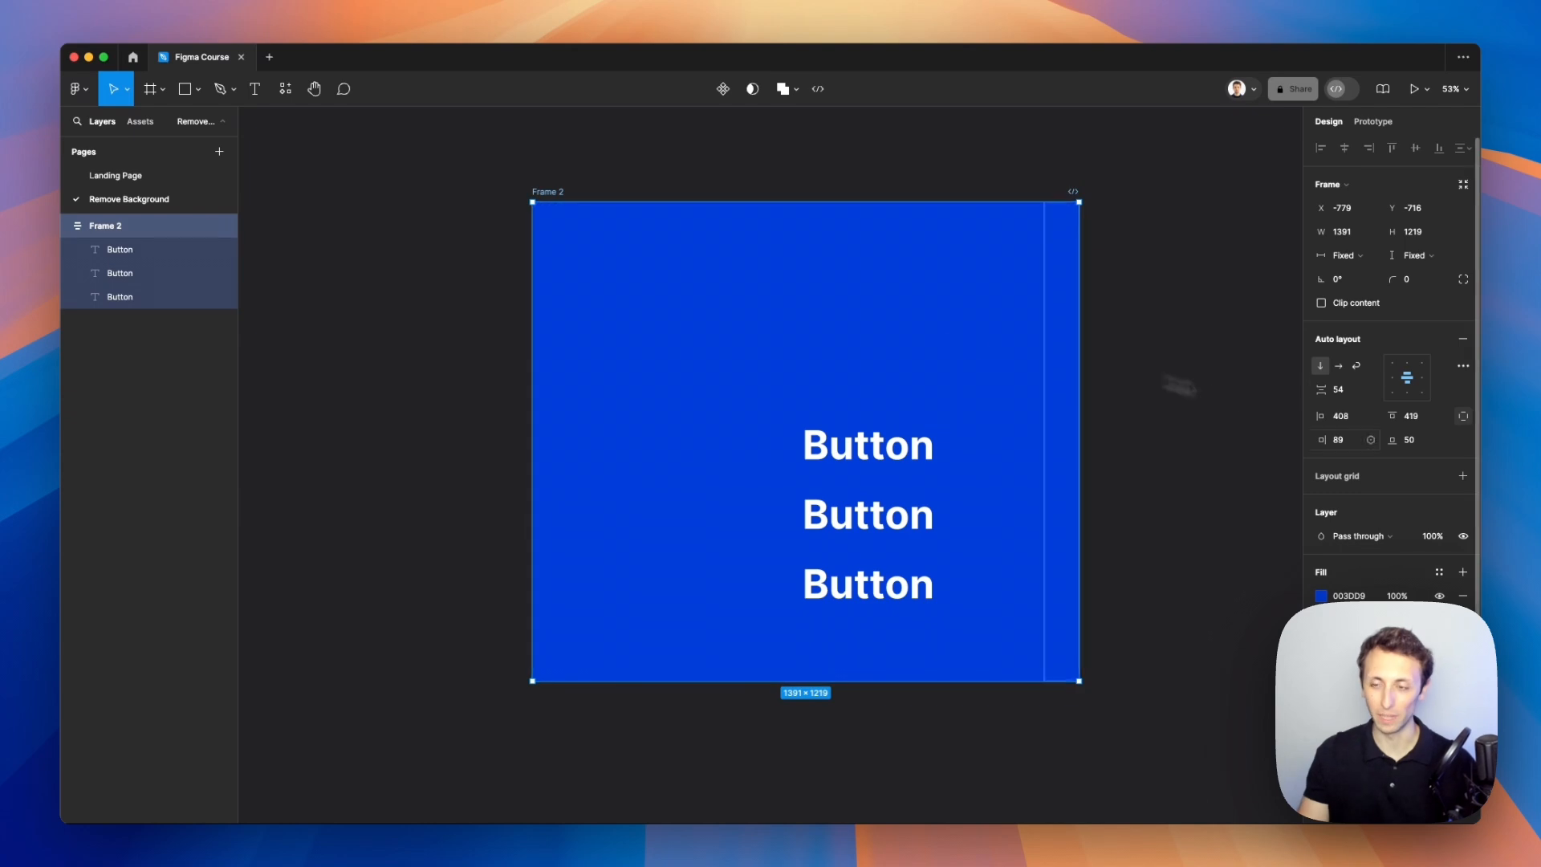
key("ctrl+z")
key("ctrl+z")
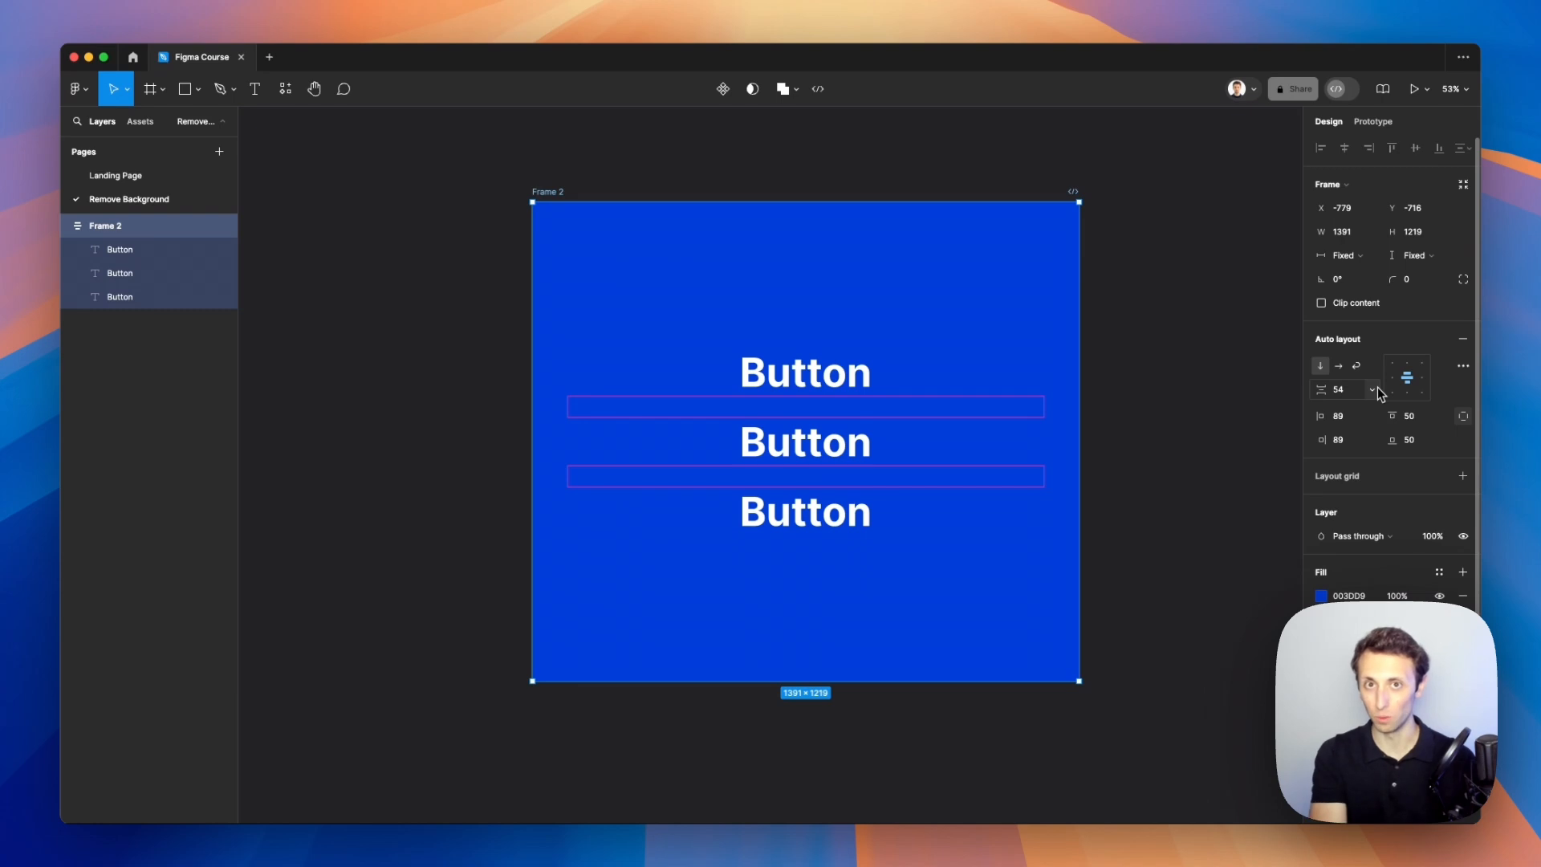
Step: Select Frame 2 and delete it
left_click_drag(1023, 388, 1031, 384)
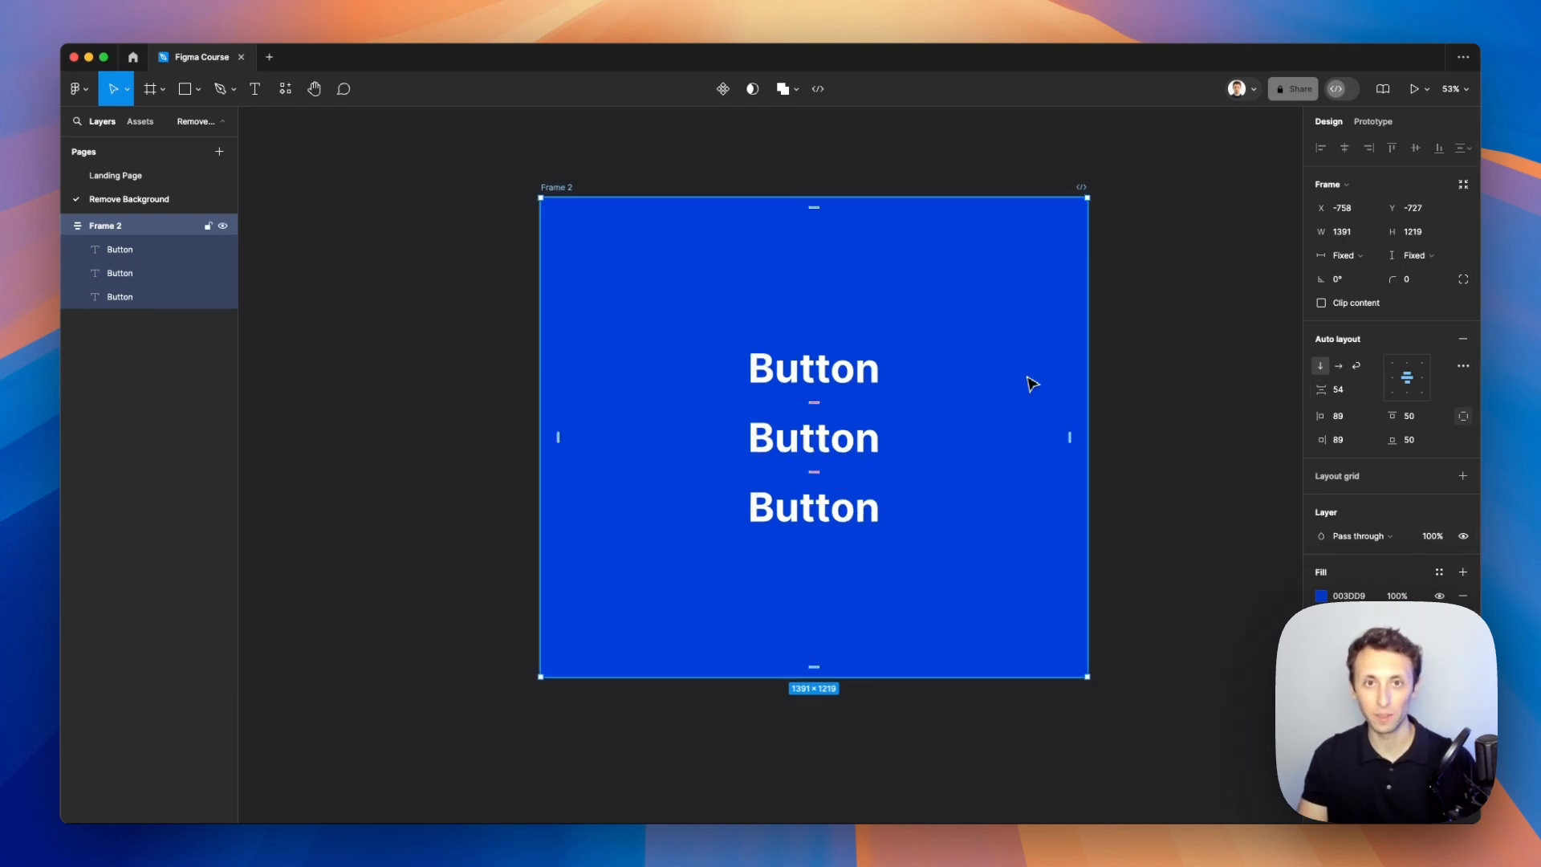
key("Delete")
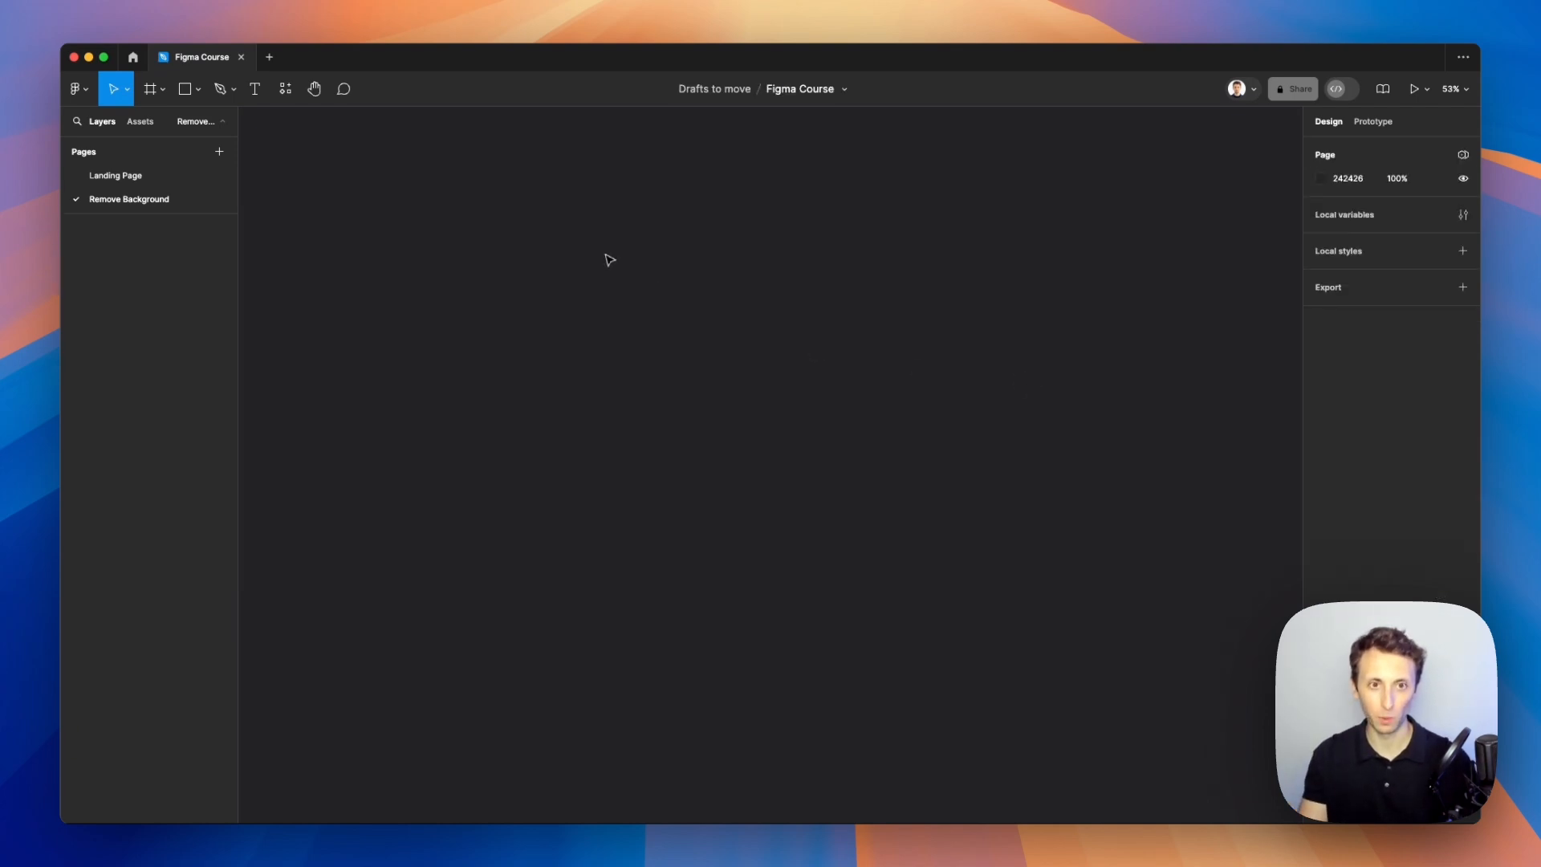
Step: Draw a new text box on the canvas and enter the word Headline
key("t")
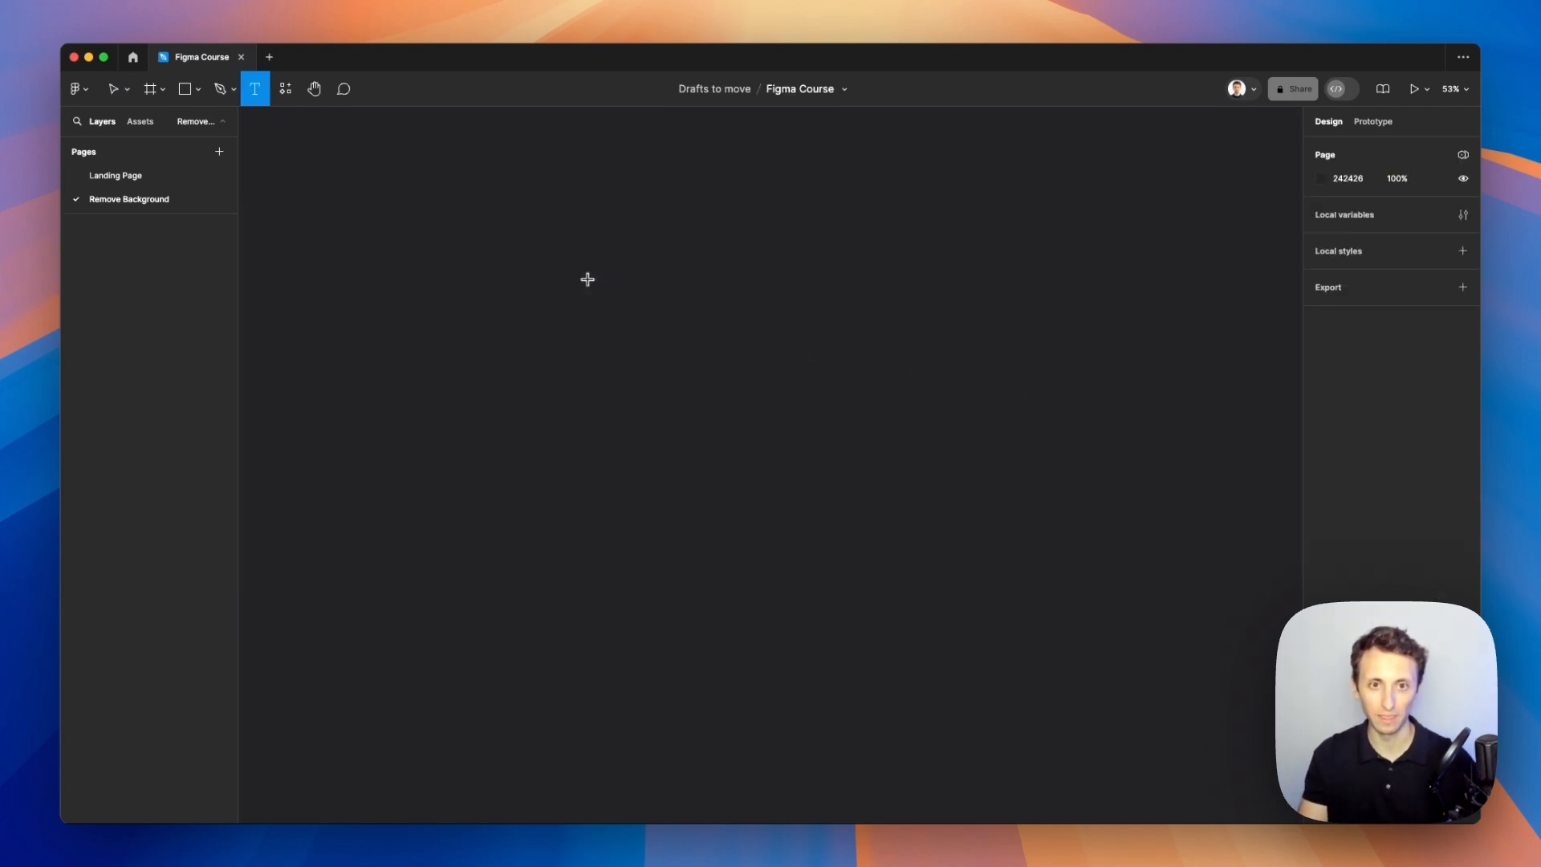
left_click_drag(574, 267, 832, 356)
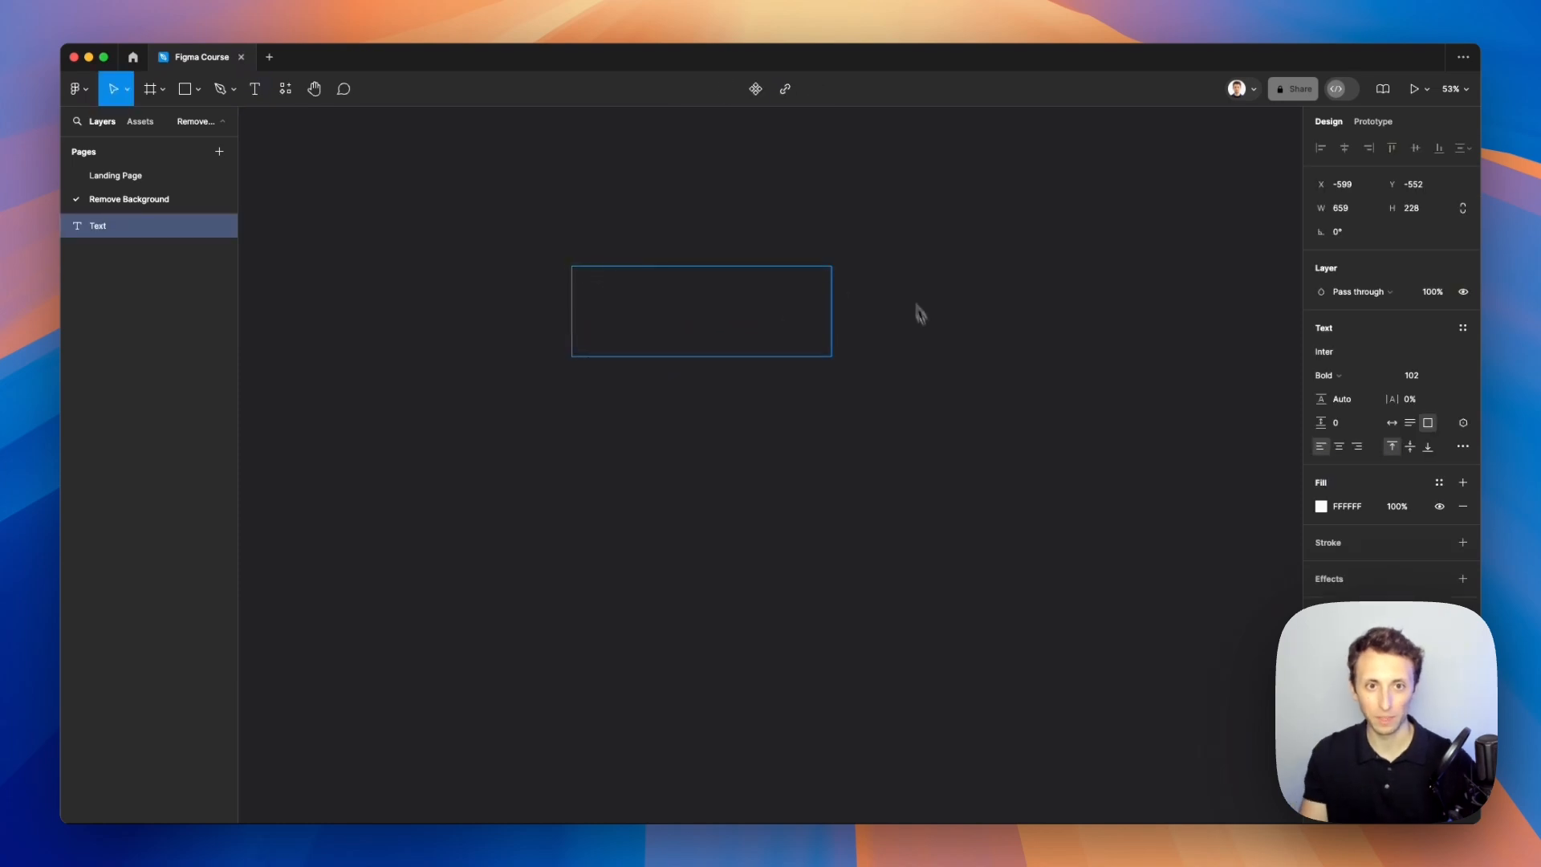
scroll(808, 348, "up", 2)
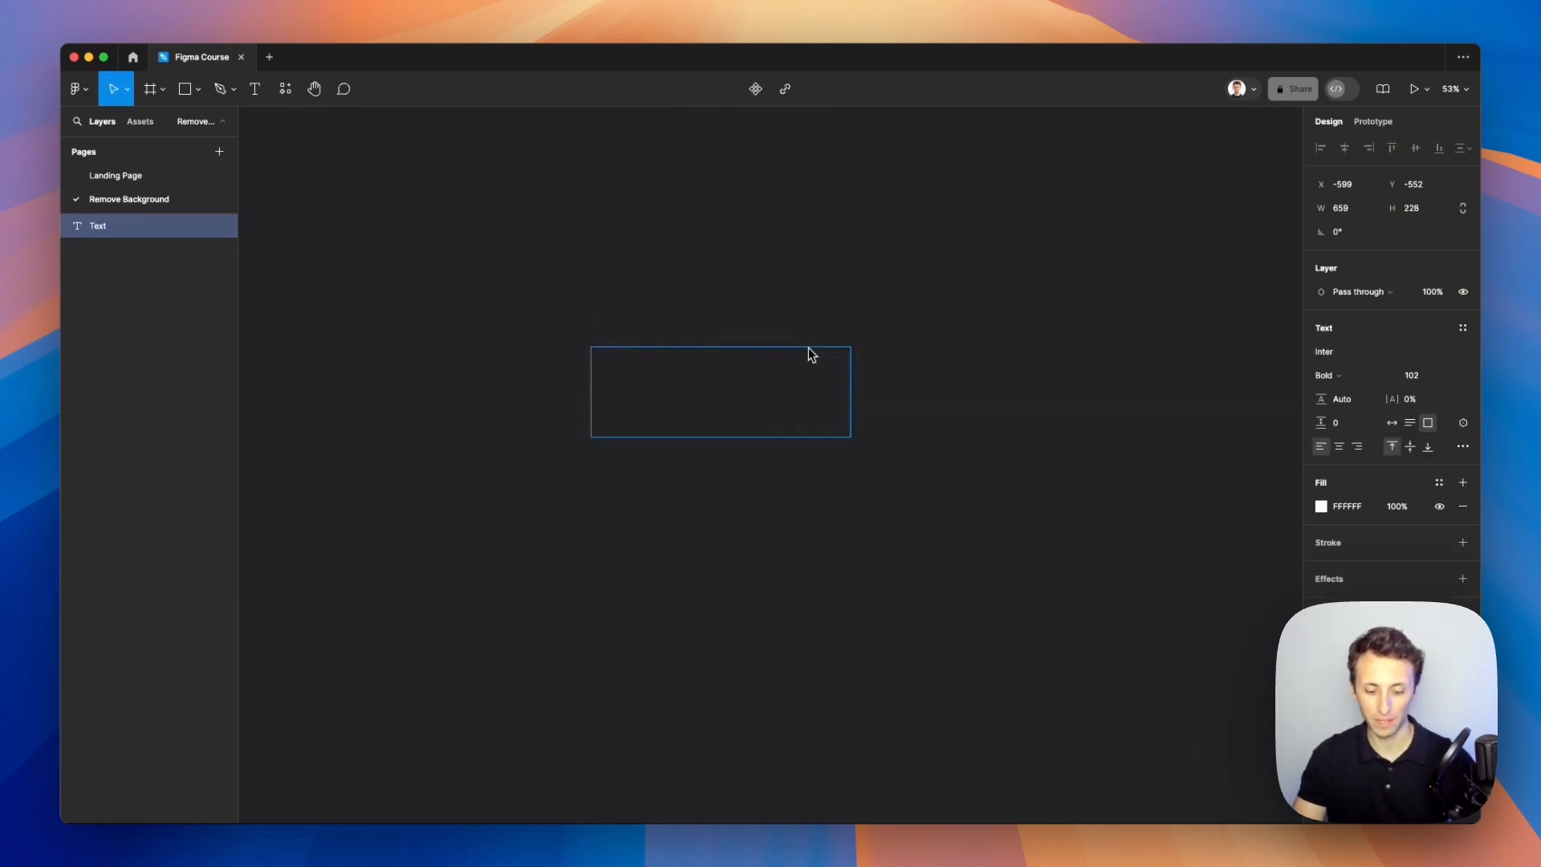
type("Headline")
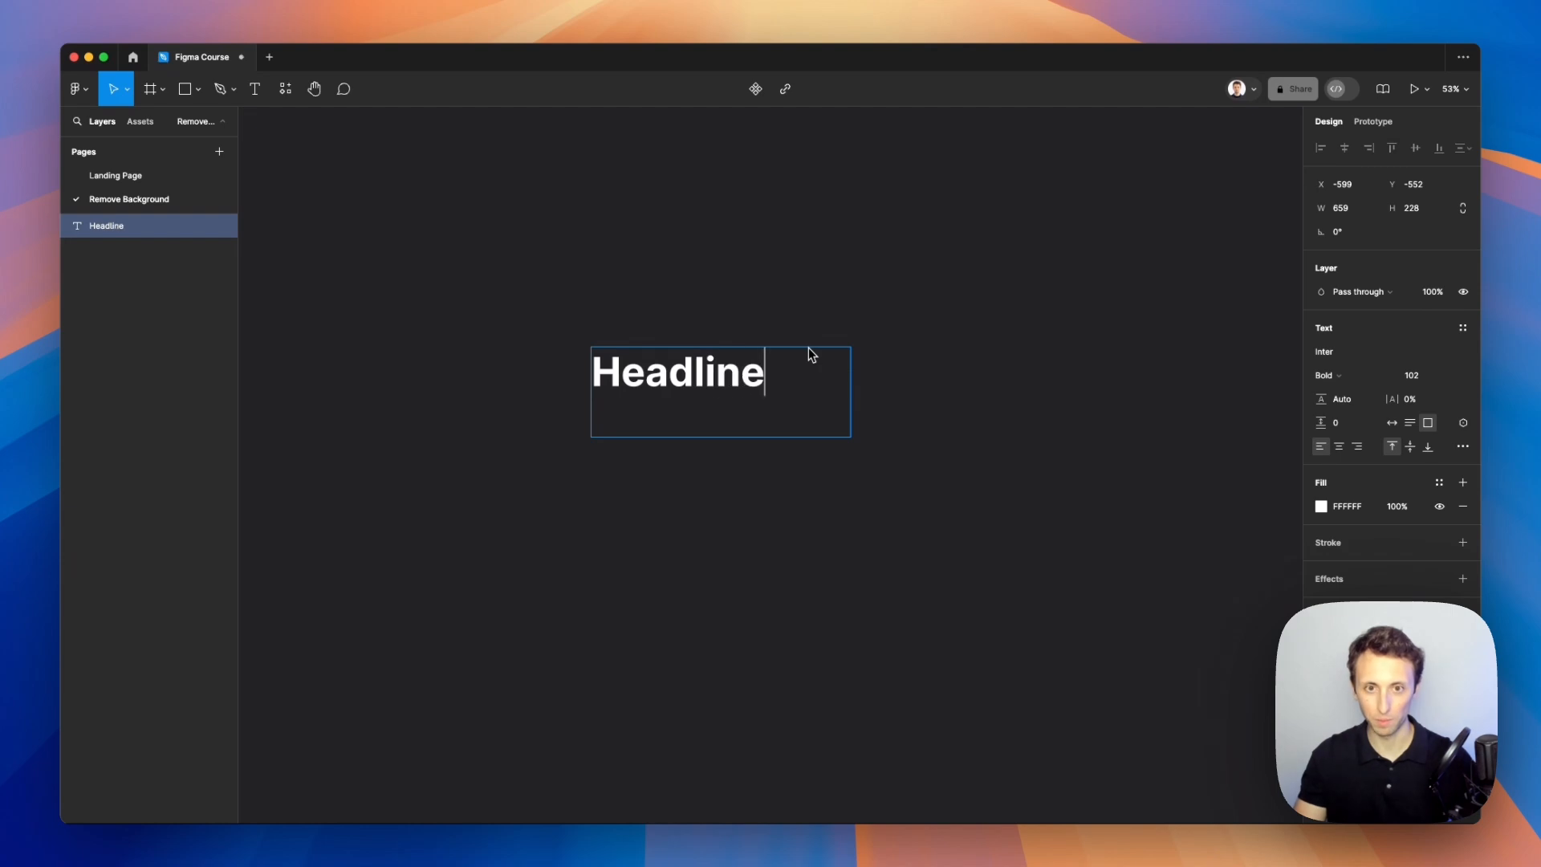
key("Escape")
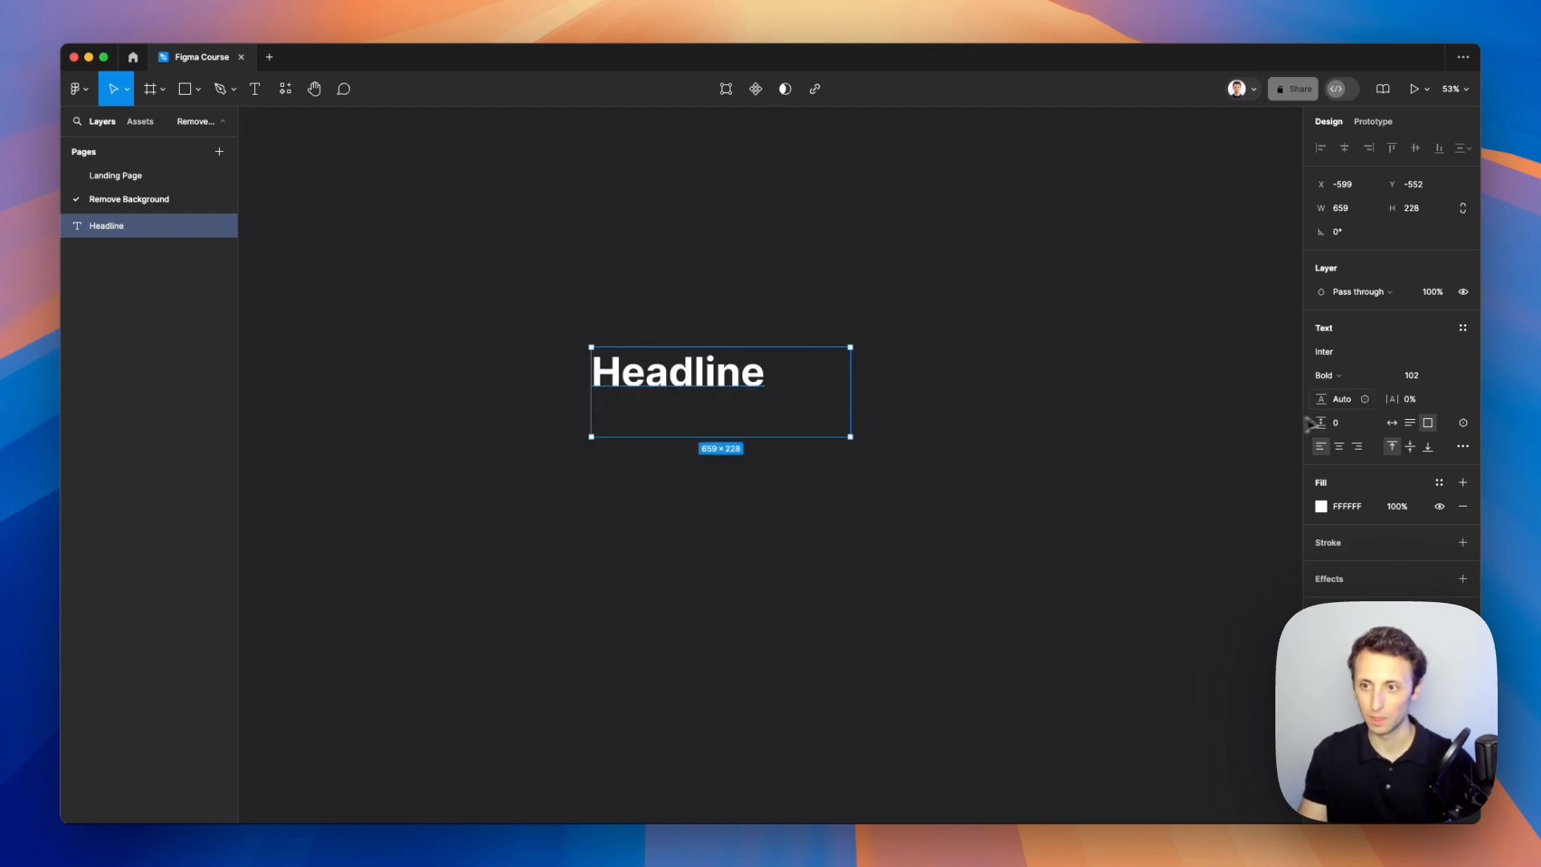
Step: Set the Headline text box to auto width and reselect it
left_click(1393, 424)
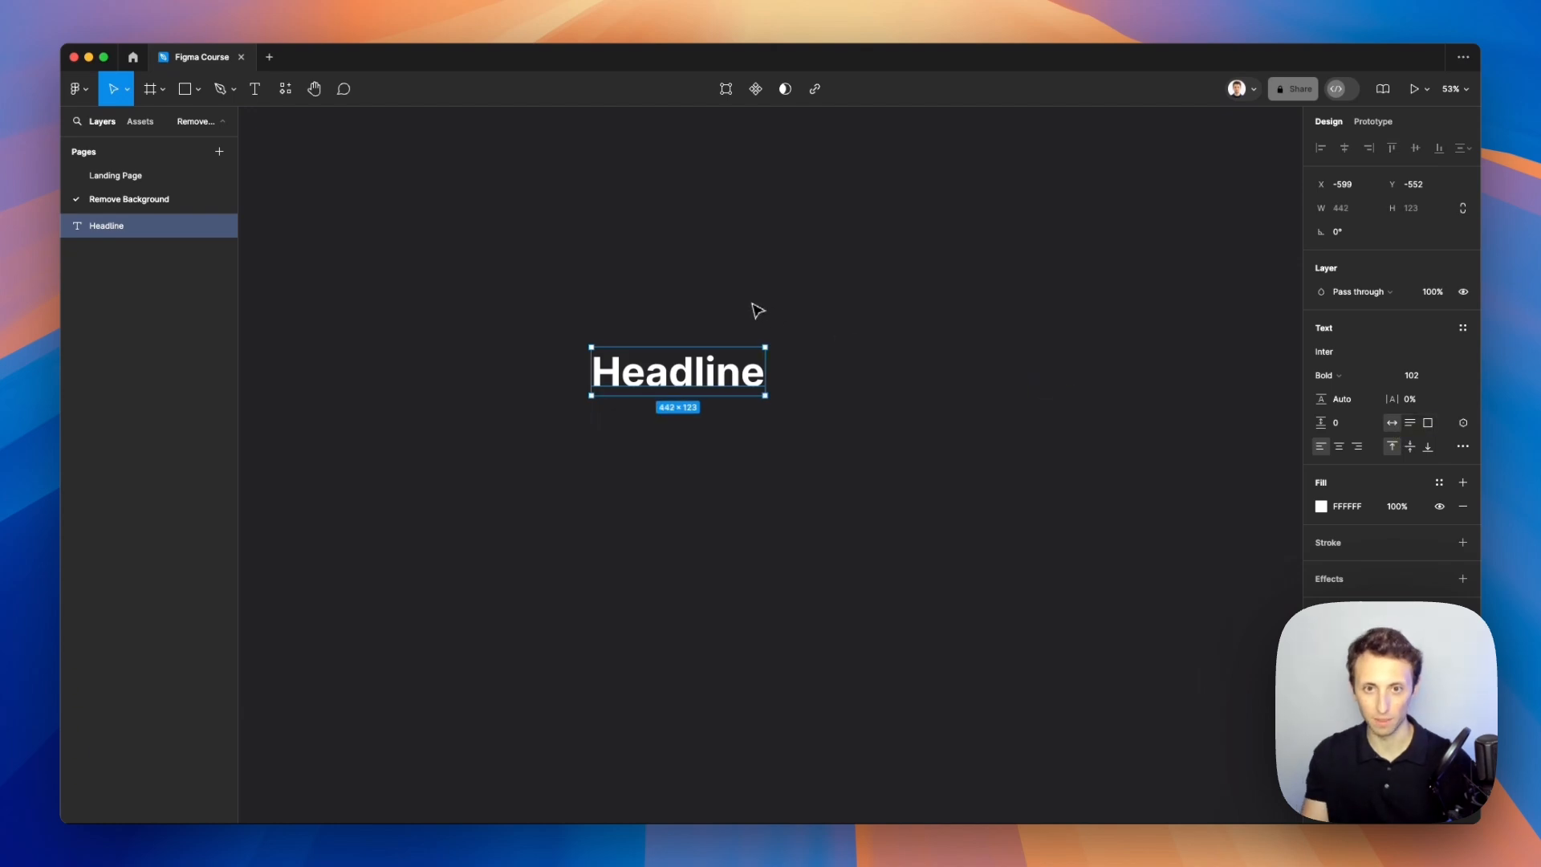
left_click(789, 338)
left_click(749, 366)
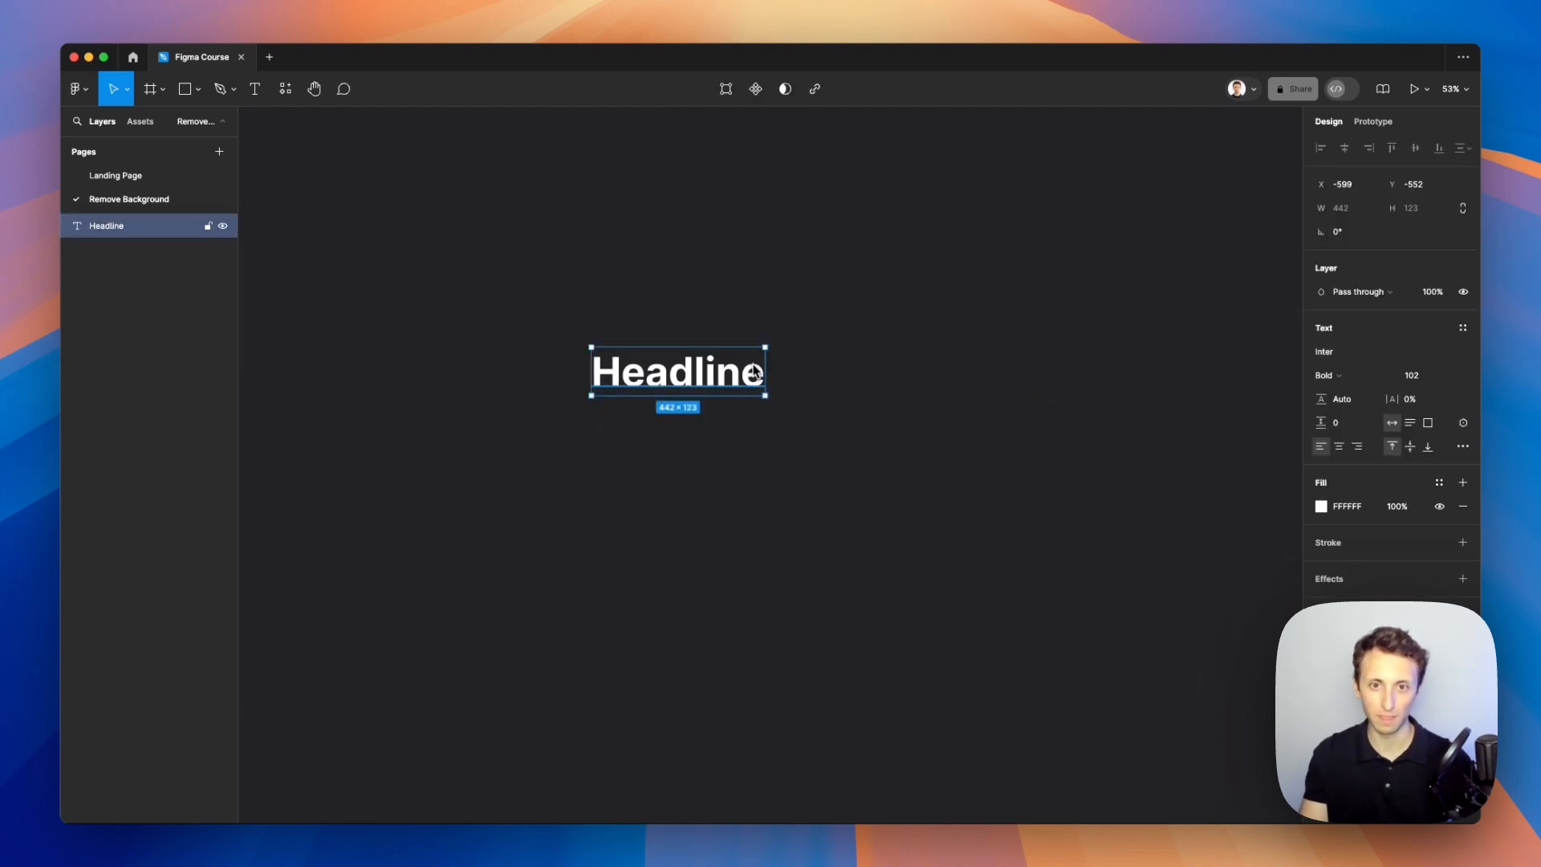
Step: Duplicate the headline, place the copy just below, and set the copy's font size to 62
key("super+d")
left_click_drag(694, 375, 696, 431)
left_click(1427, 377)
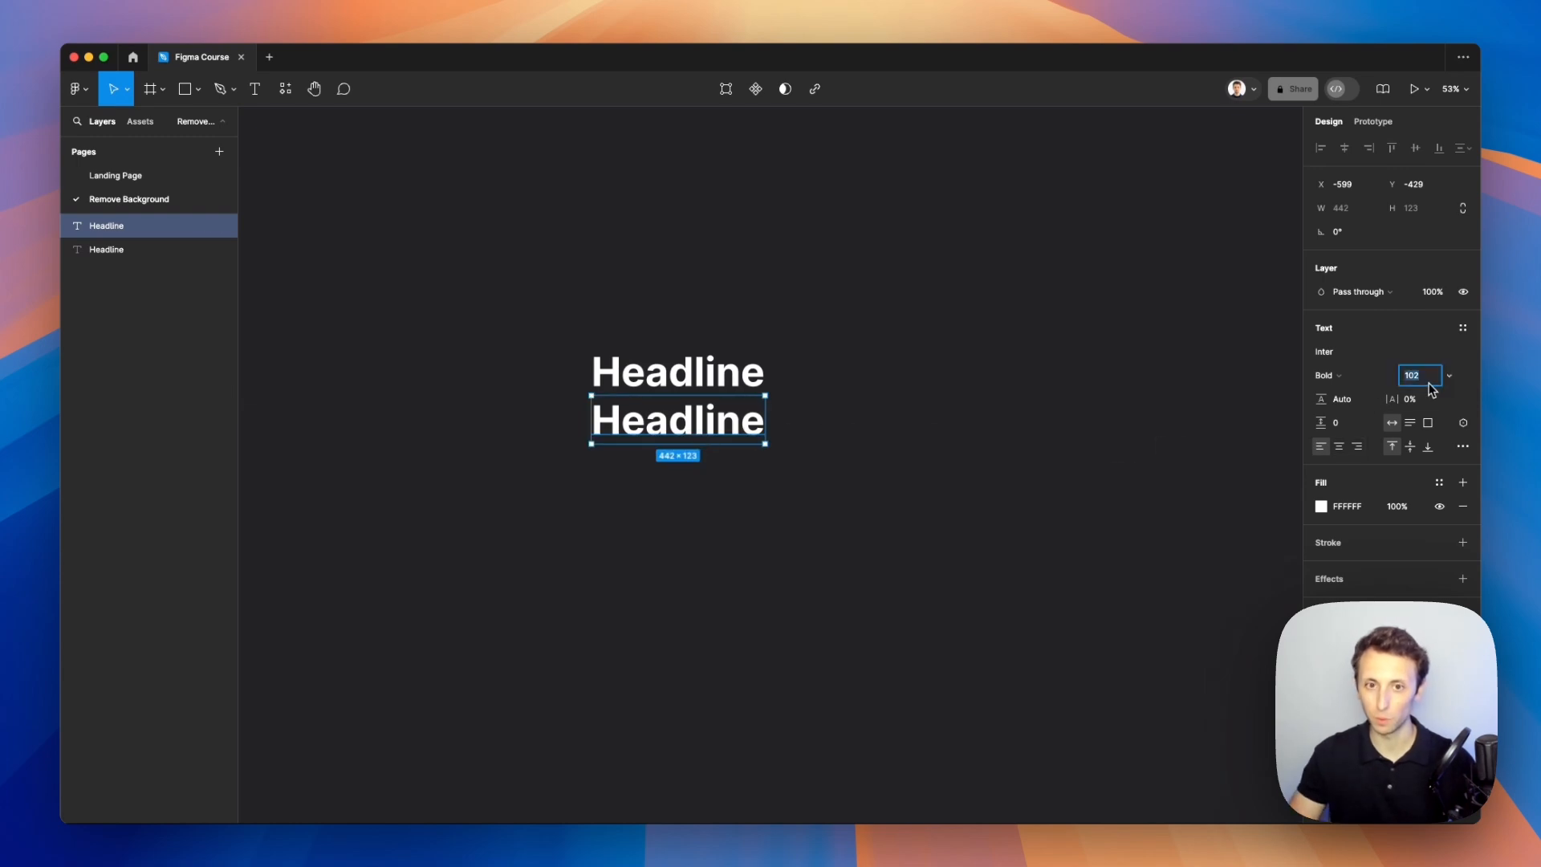
type("92")
key("Return")
key("shift+Down")
key("shift+Down")
key("shift+Down")
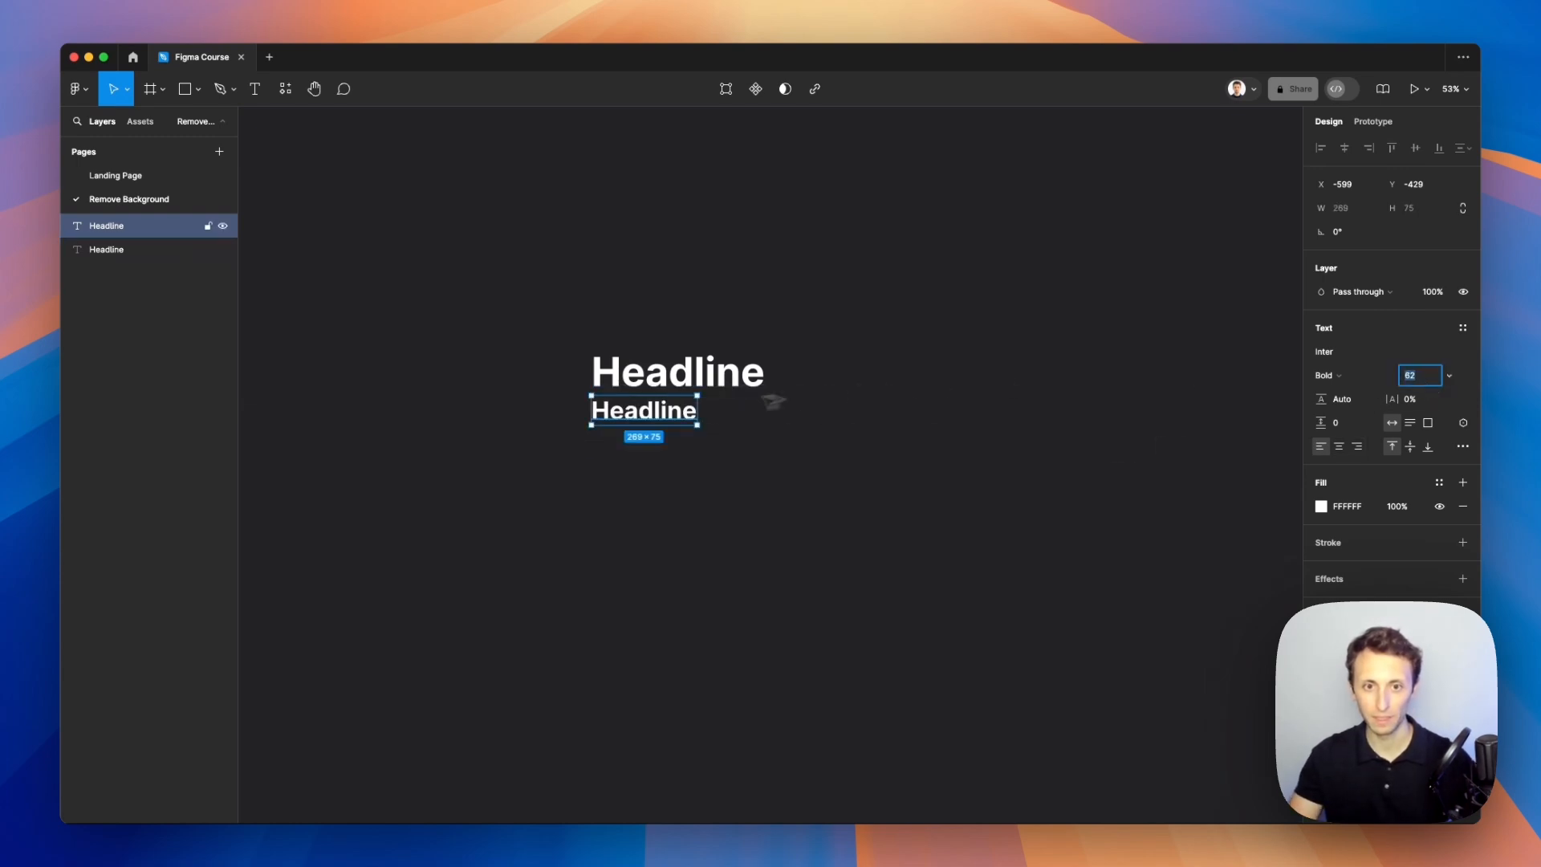
Step: Edit the copied text to read This is the sub-headline and finish editing
double_click(674, 413)
key("Left")
type("This is")
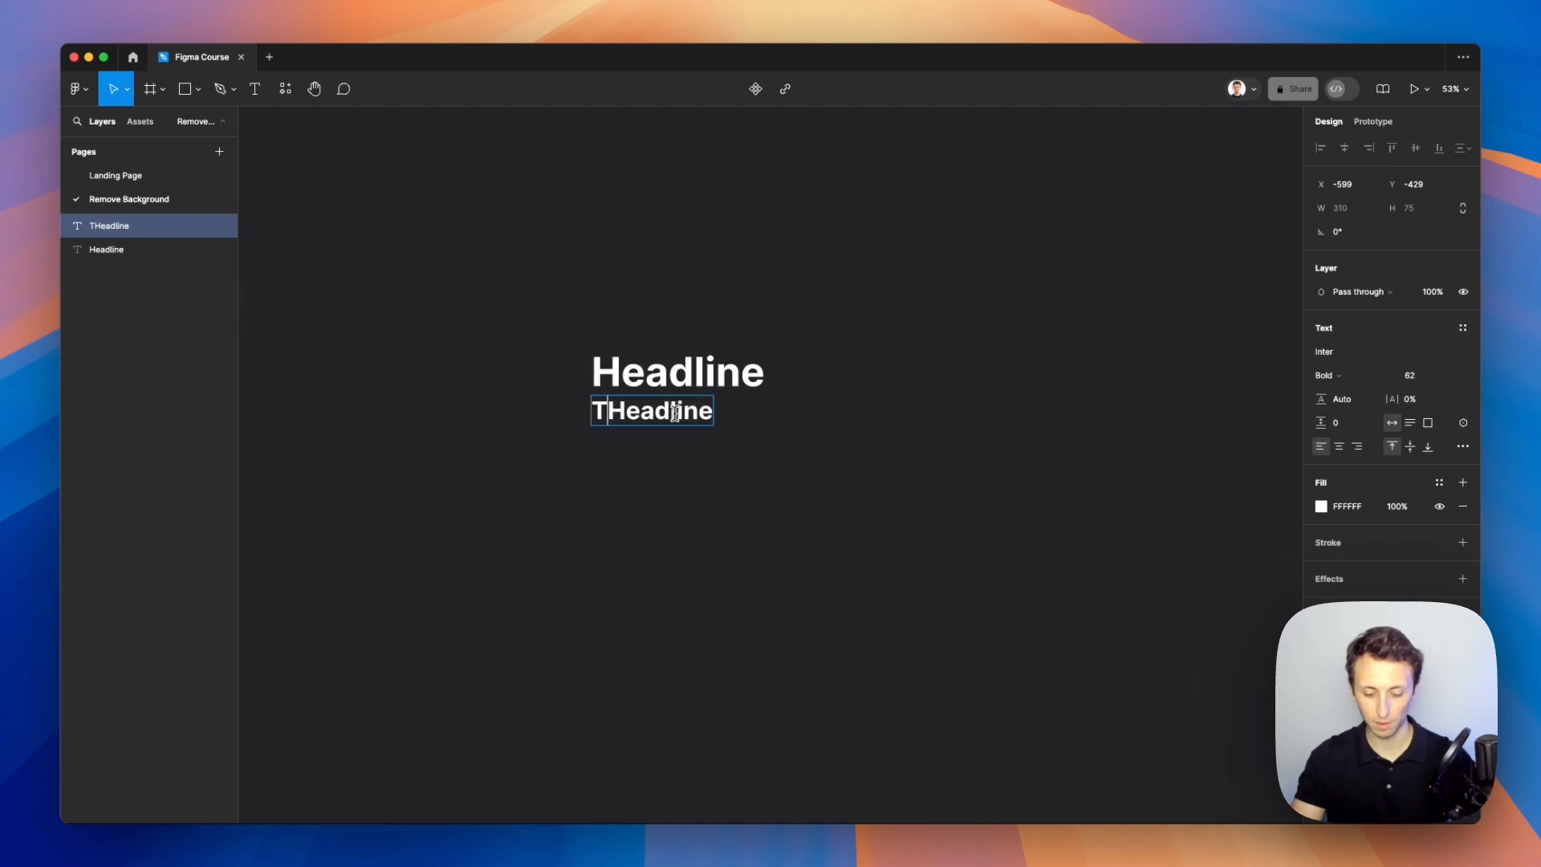
type(" the")
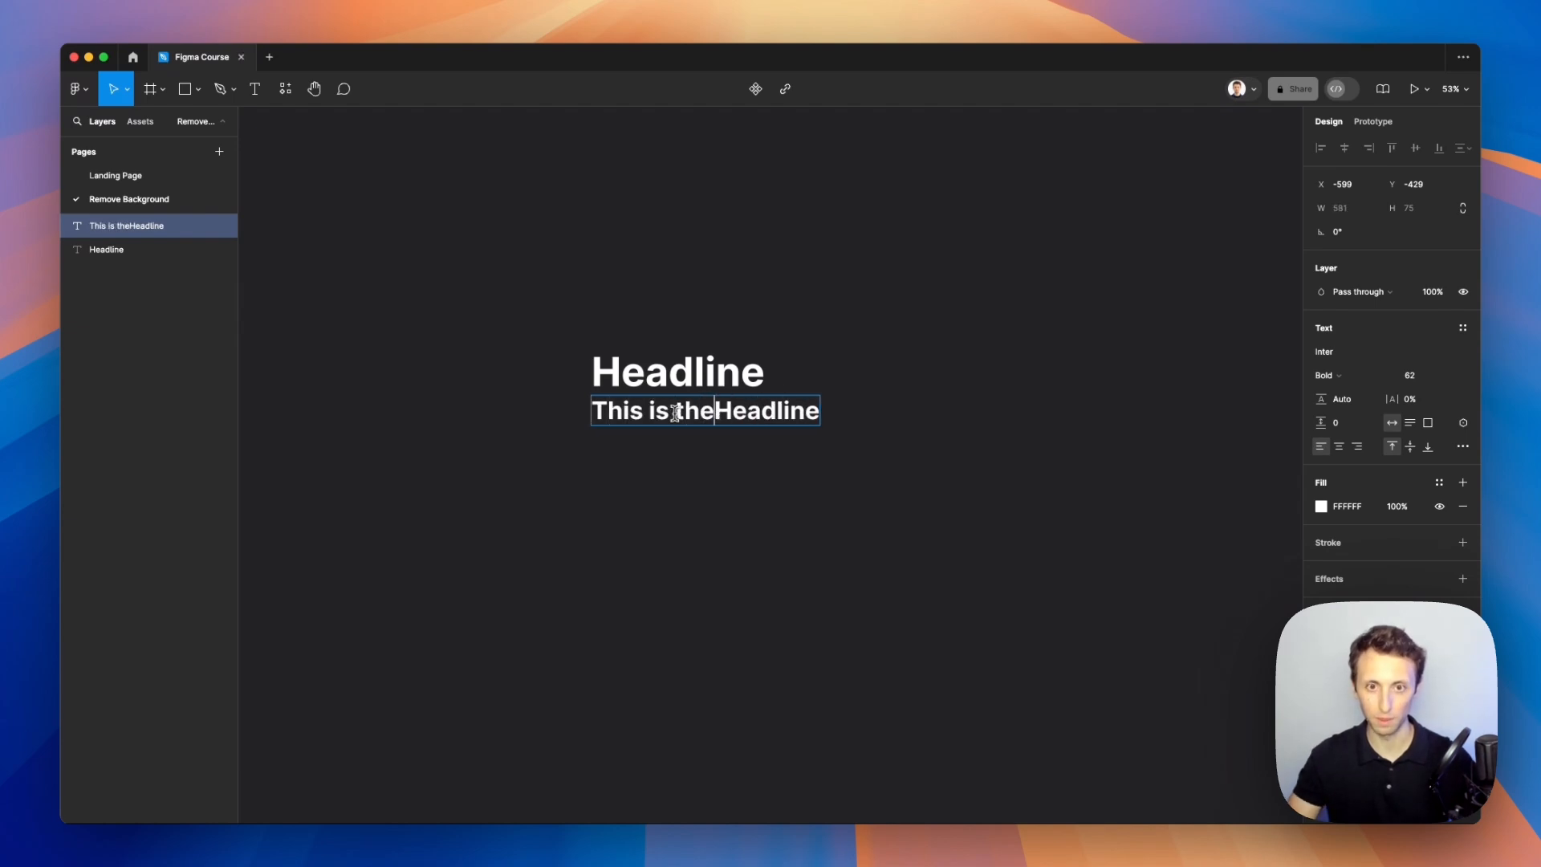
key("Right")
key("BackSpace")
type("sub-")
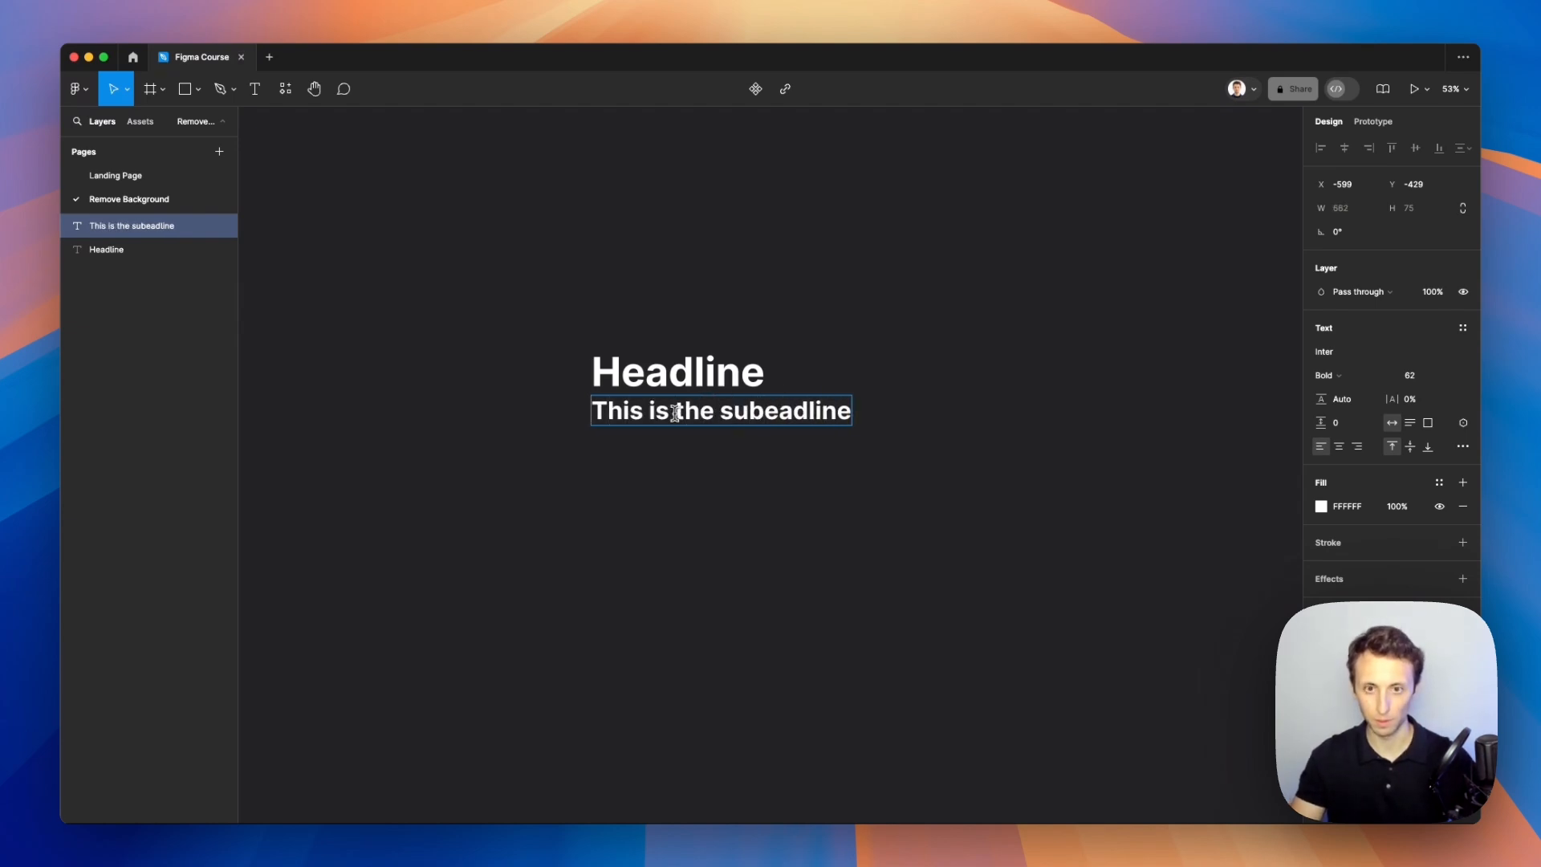
type("h")
left_click(826, 327)
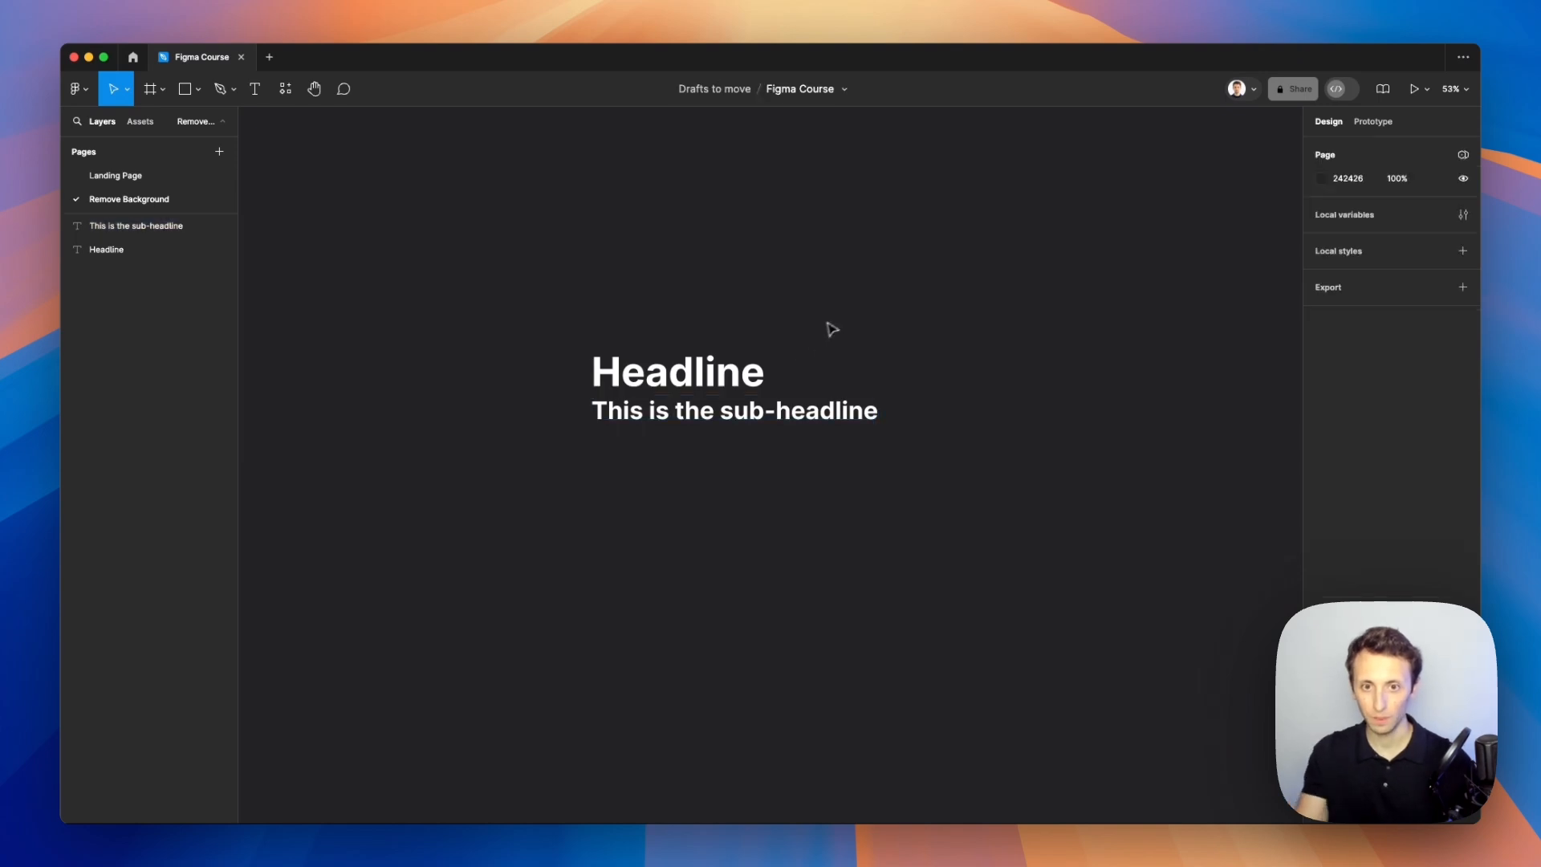
Step: Select both text boxes and wrap them in an auto layout frame
left_click_drag(826, 327, 585, 474)
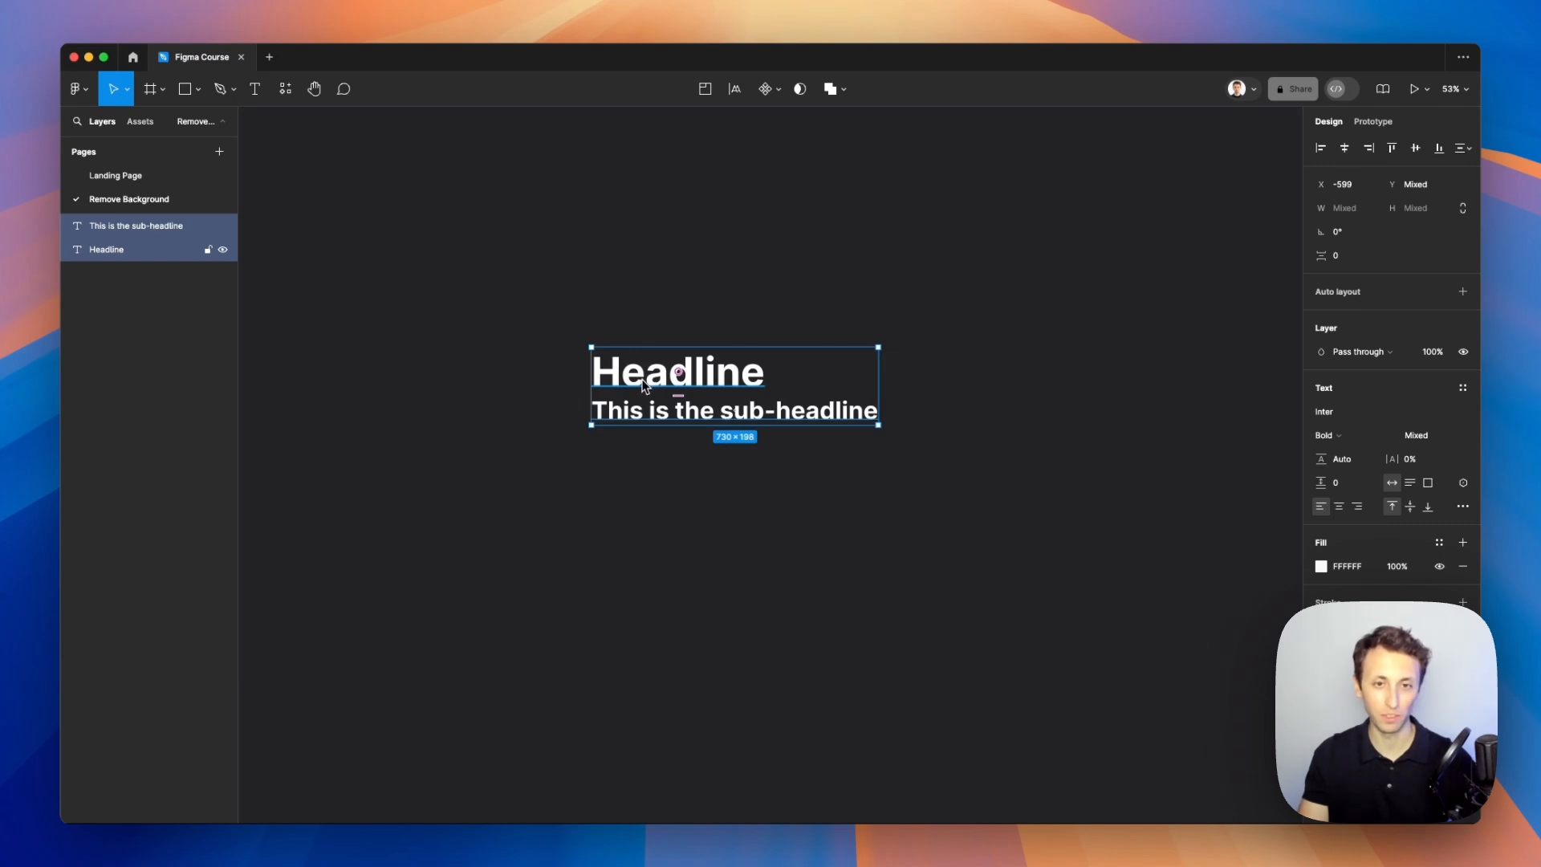
key("shift+a")
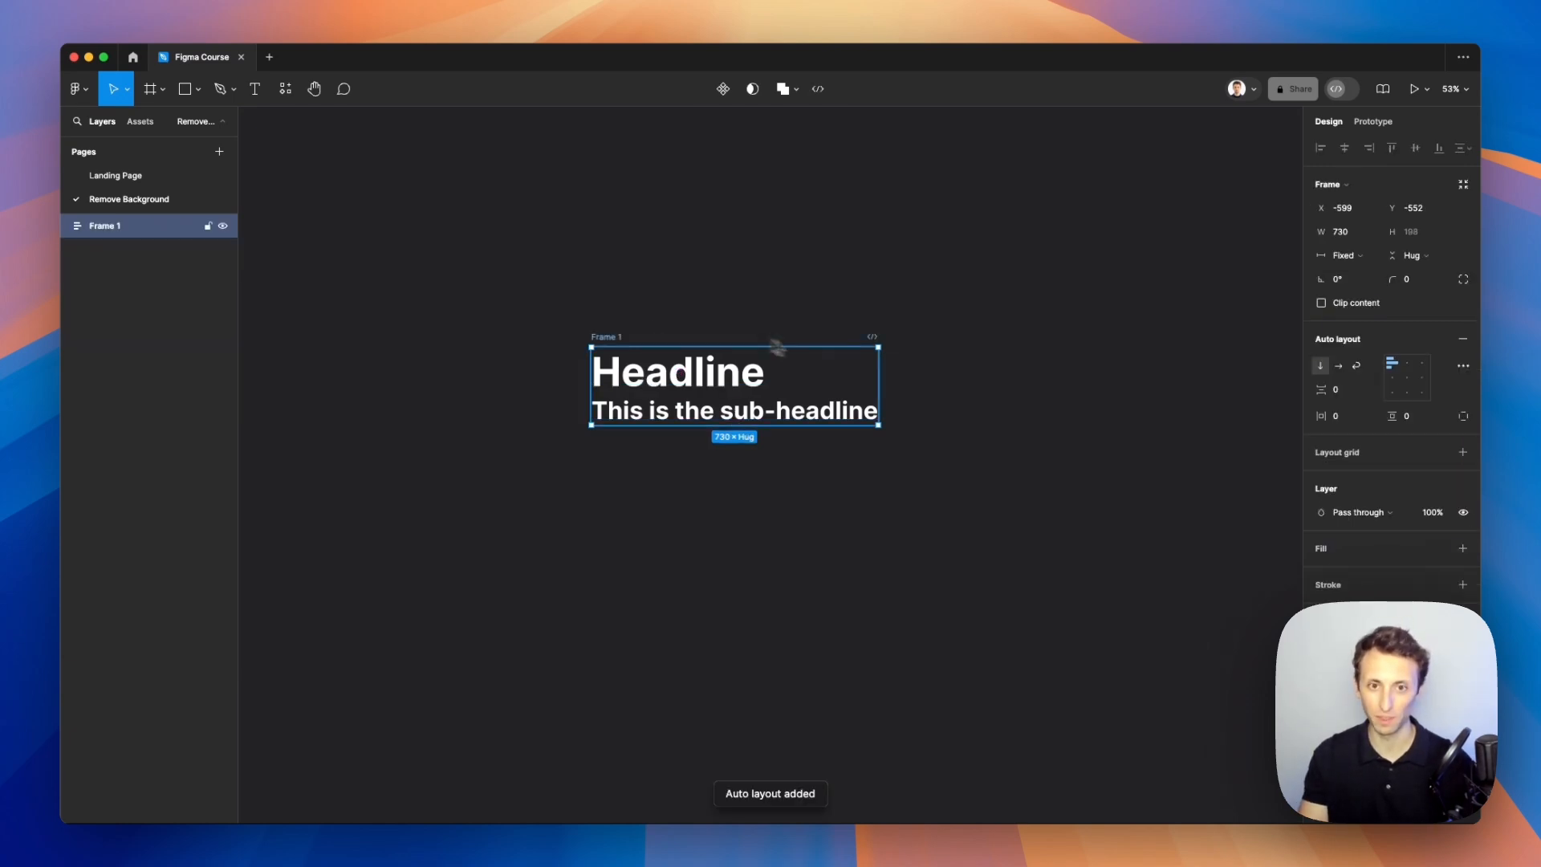
Step: Give the auto layout frame a dark grey 414145 fill and padding of 62 horizontally and 52 vertically
left_click(1348, 545)
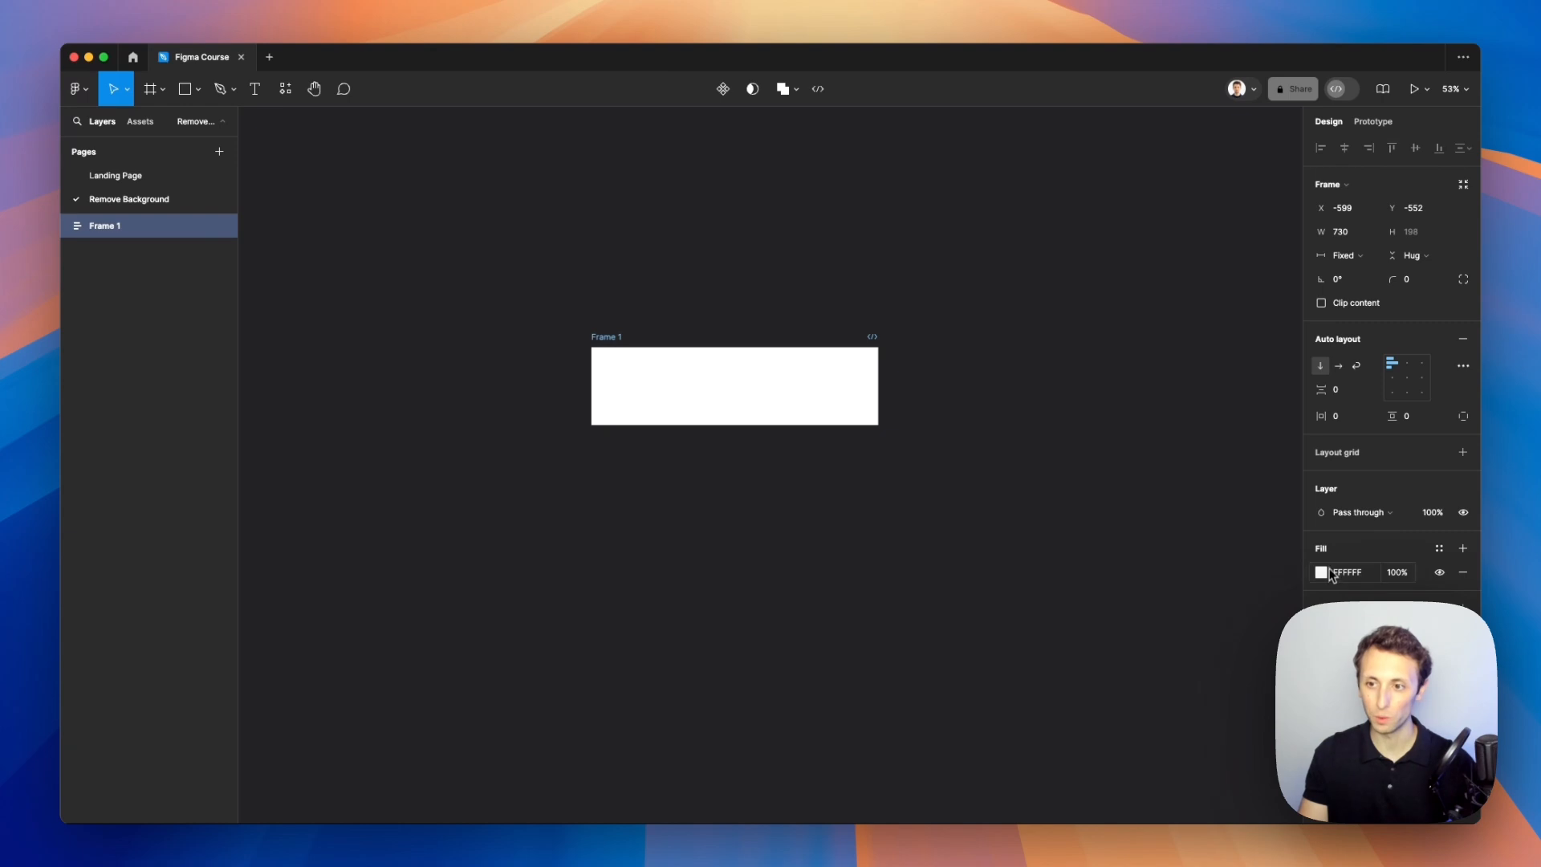
left_click(1322, 573)
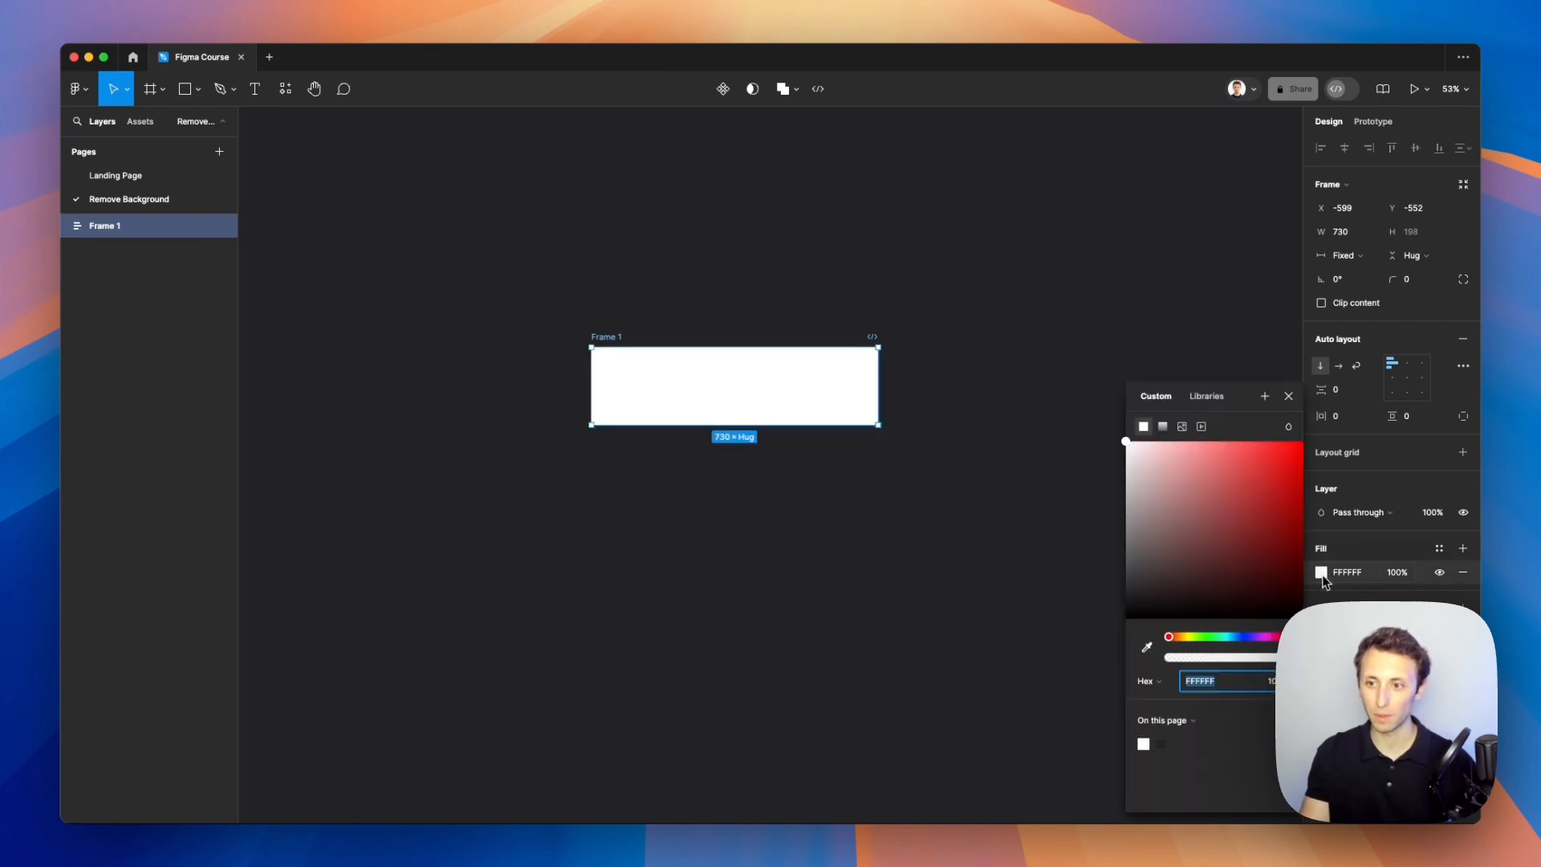
key("i")
left_click(970, 491)
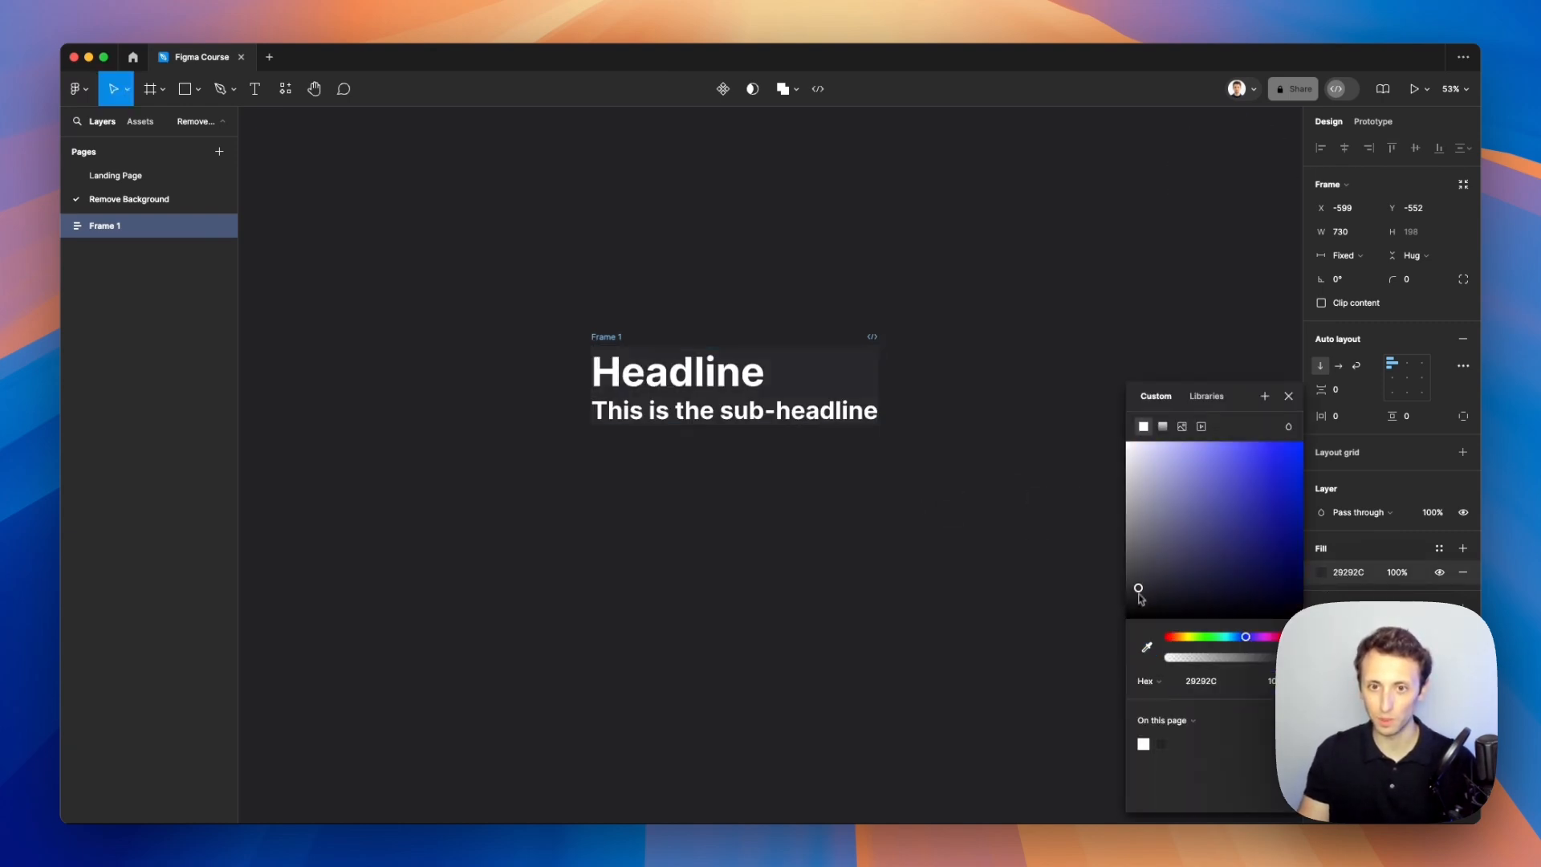
mouse_move(1135, 592)
left_mouse_down()
mouse_move(1144, 616)
mouse_move(1146, 572)
mouse_move(1151, 588)
mouse_move(1136, 579)
left_mouse_up()
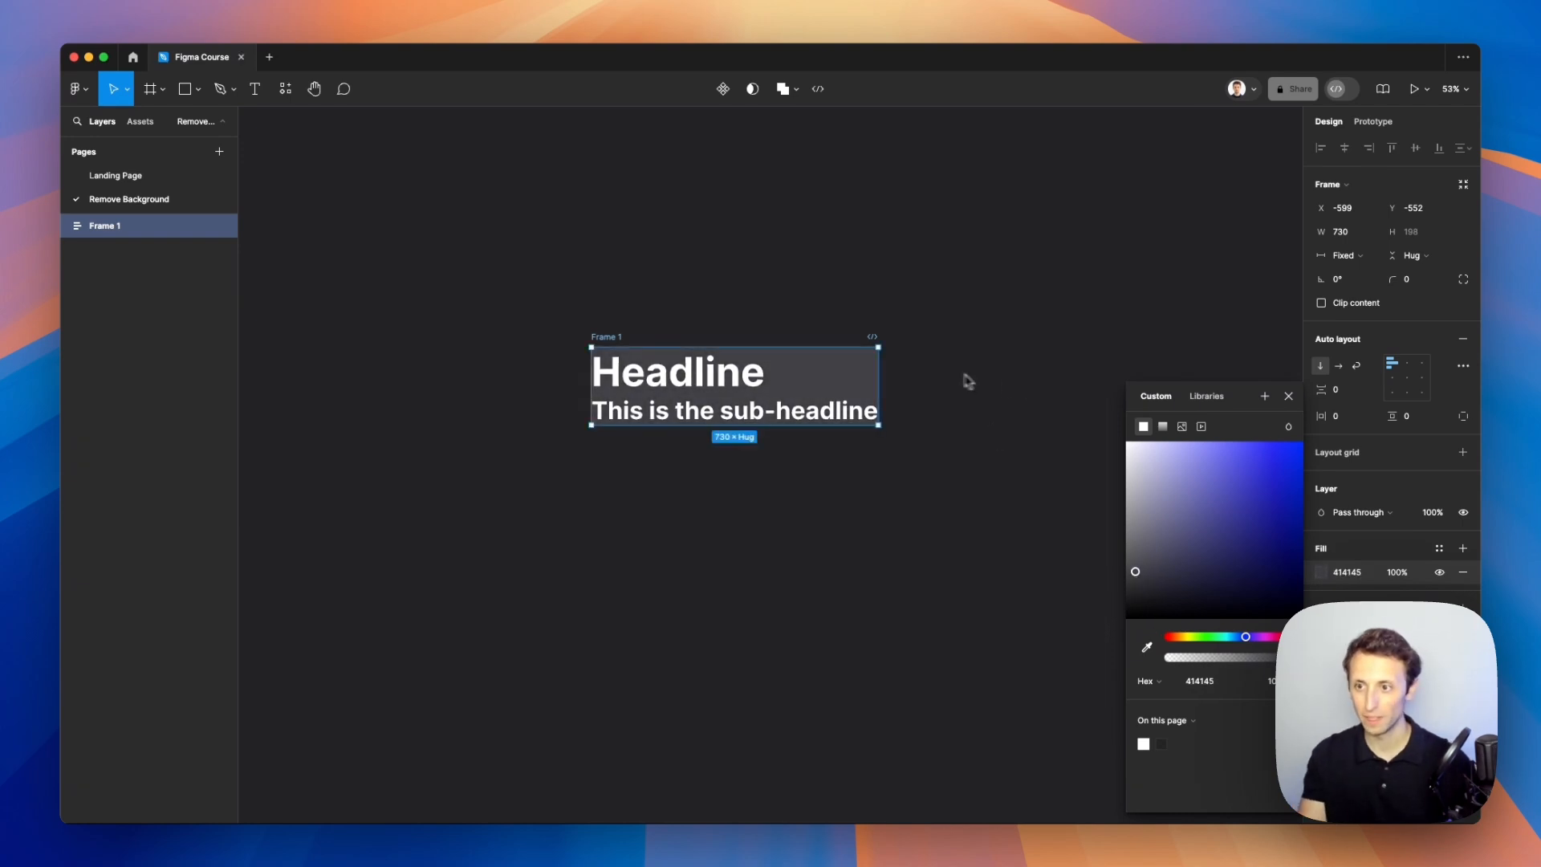
left_click_drag(1326, 400, 1435, 416)
left_click(990, 335)
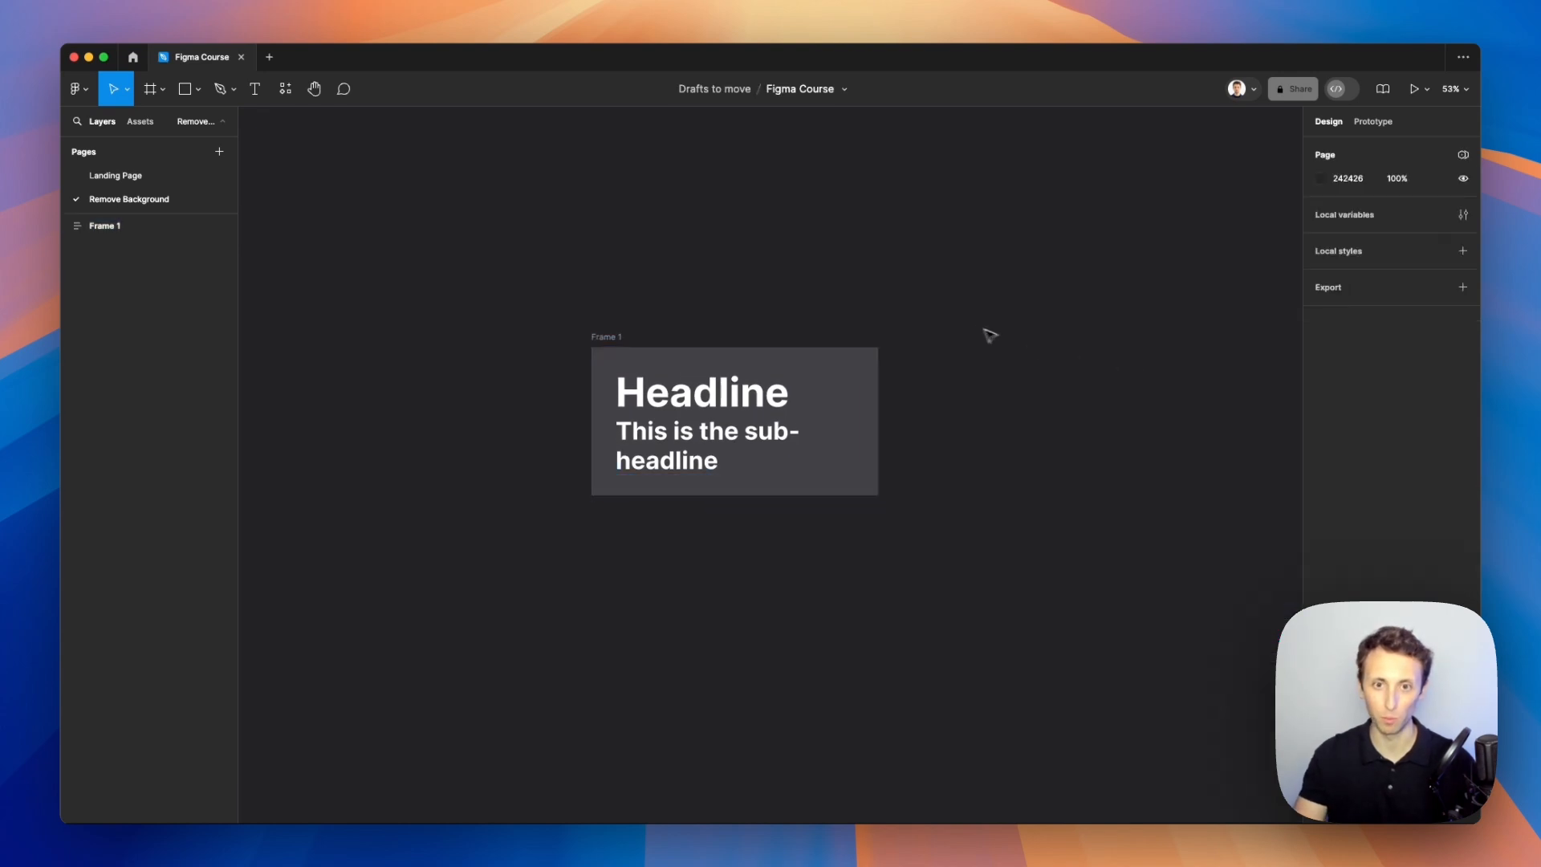
Step: Draw a rectangle about 638 × 484 beside the frame
left_click(811, 395)
left_click(915, 337)
key("r")
mouse_move(918, 212)
left_mouse_down()
mouse_move(1121, 340)
mouse_move(1169, 403)
left_mouse_up()
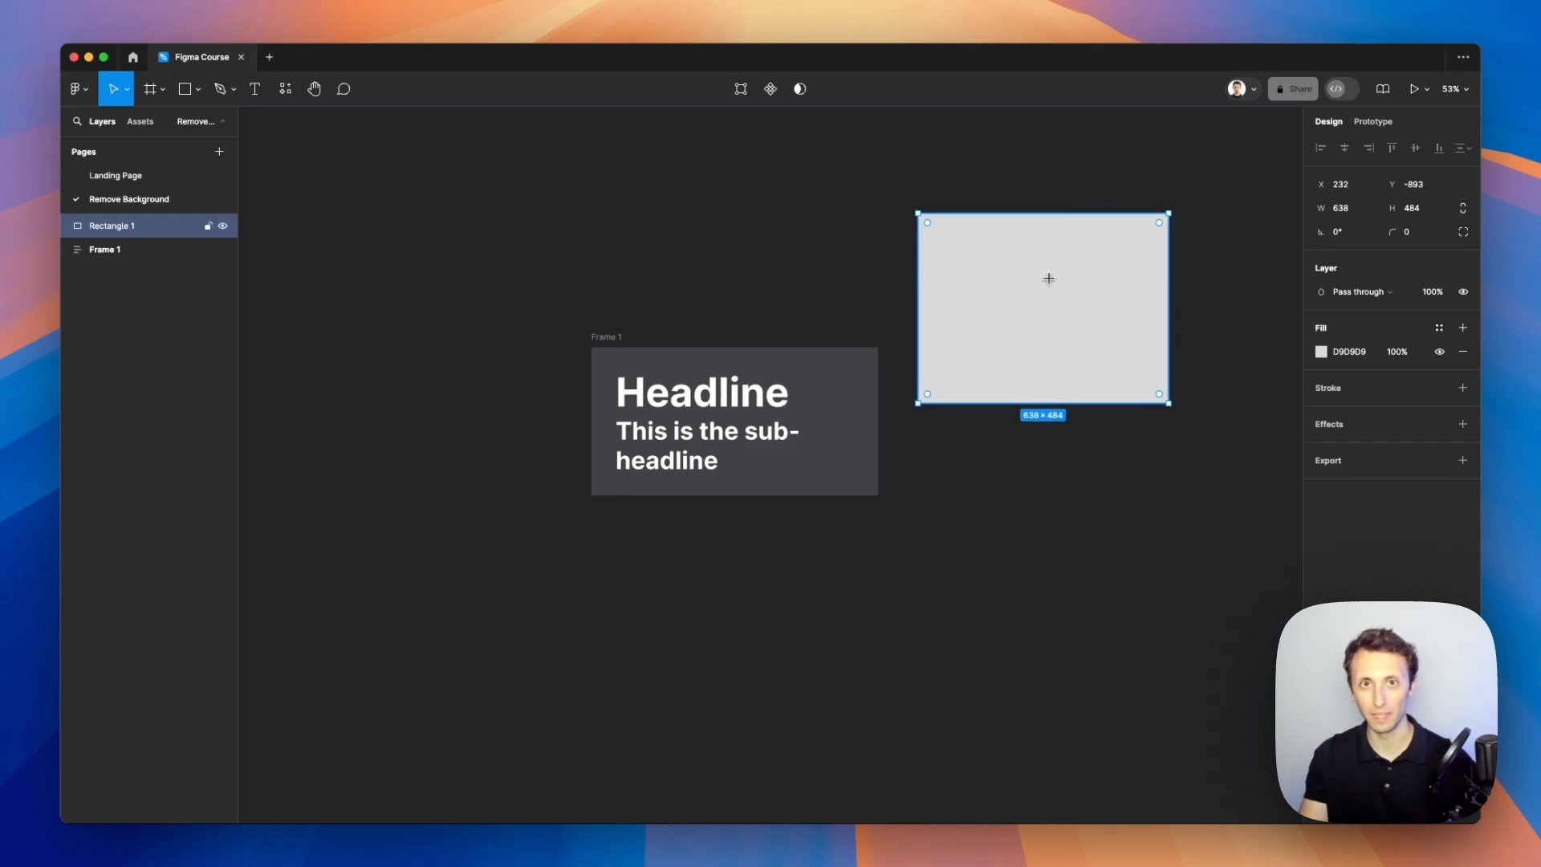
Step: Switch to Noun Project, search for image, and drag an image icon onto the rectangle
key("super+space")
type("noun")
key("Return")
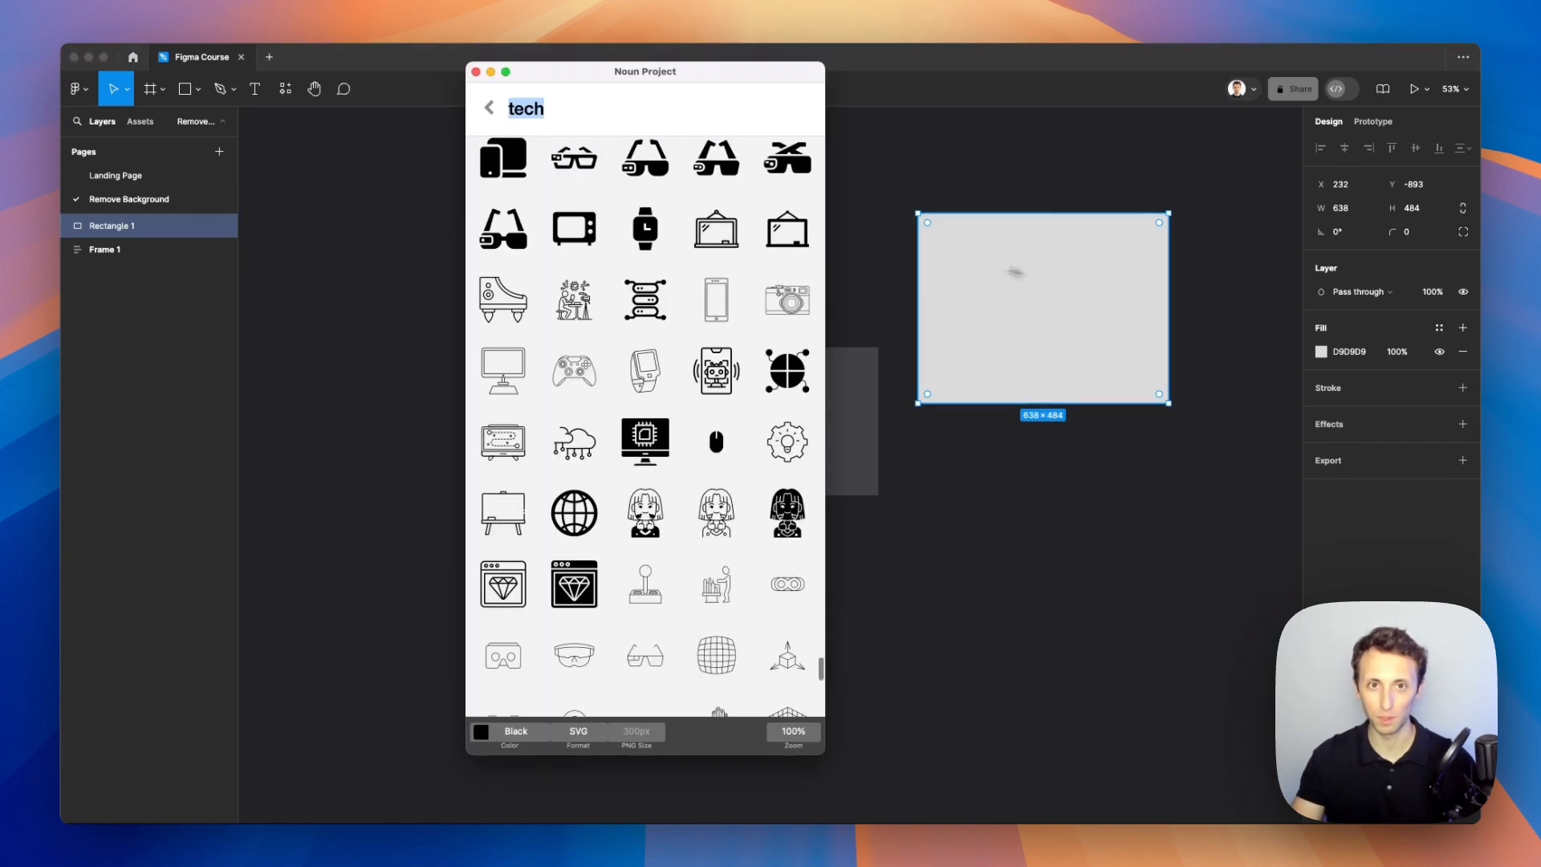
type("image")
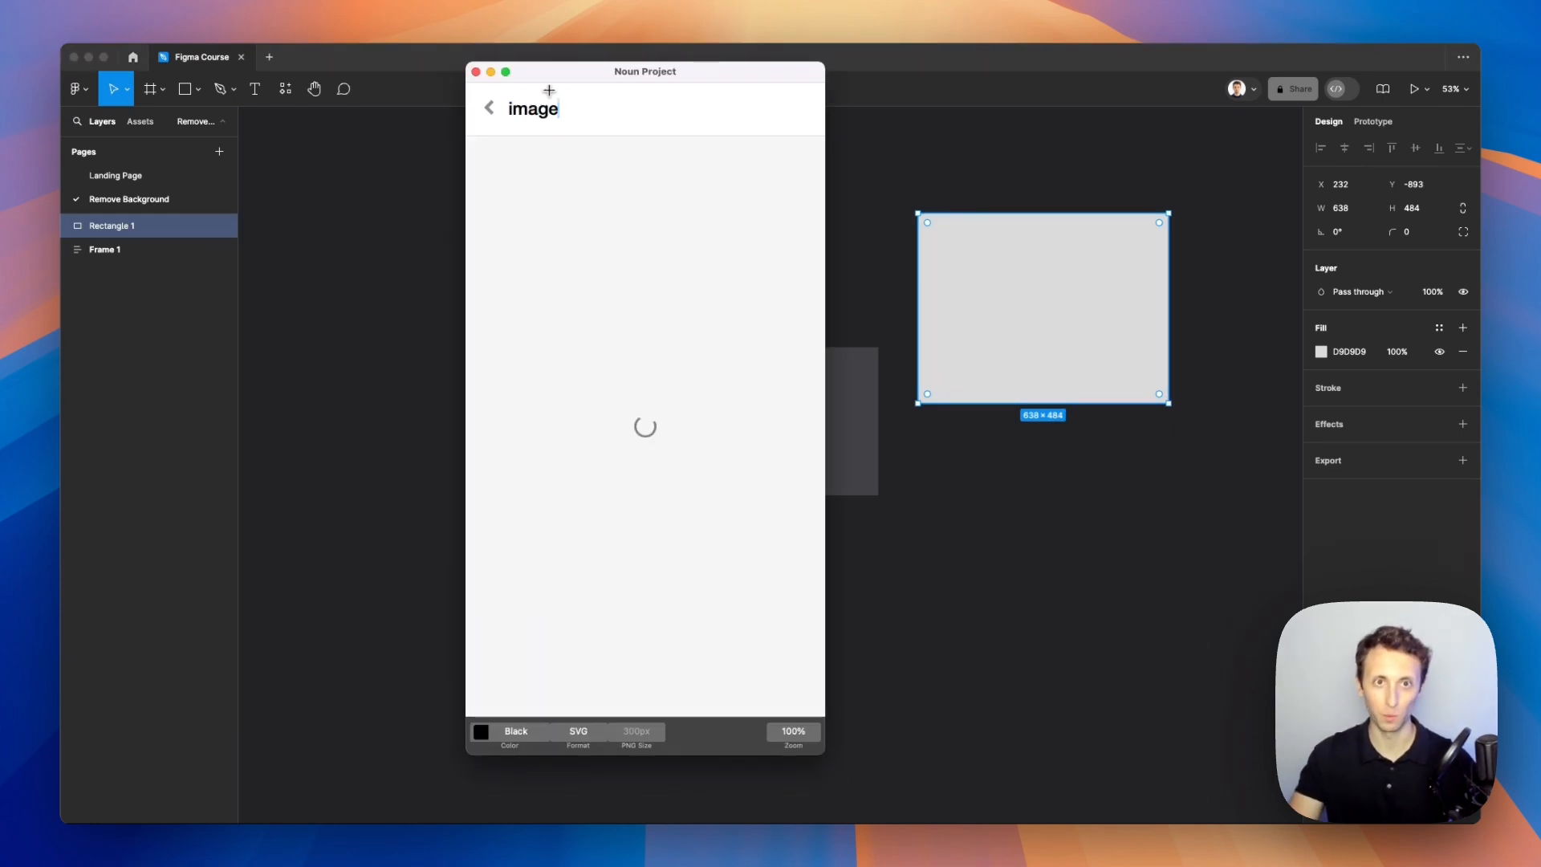
left_click_drag(507, 188, 1051, 309)
Step: Wrap the rectangle and icon in an auto layout frame and move it into the text frame above the headline
left_click_drag(1199, 238, 958, 361)
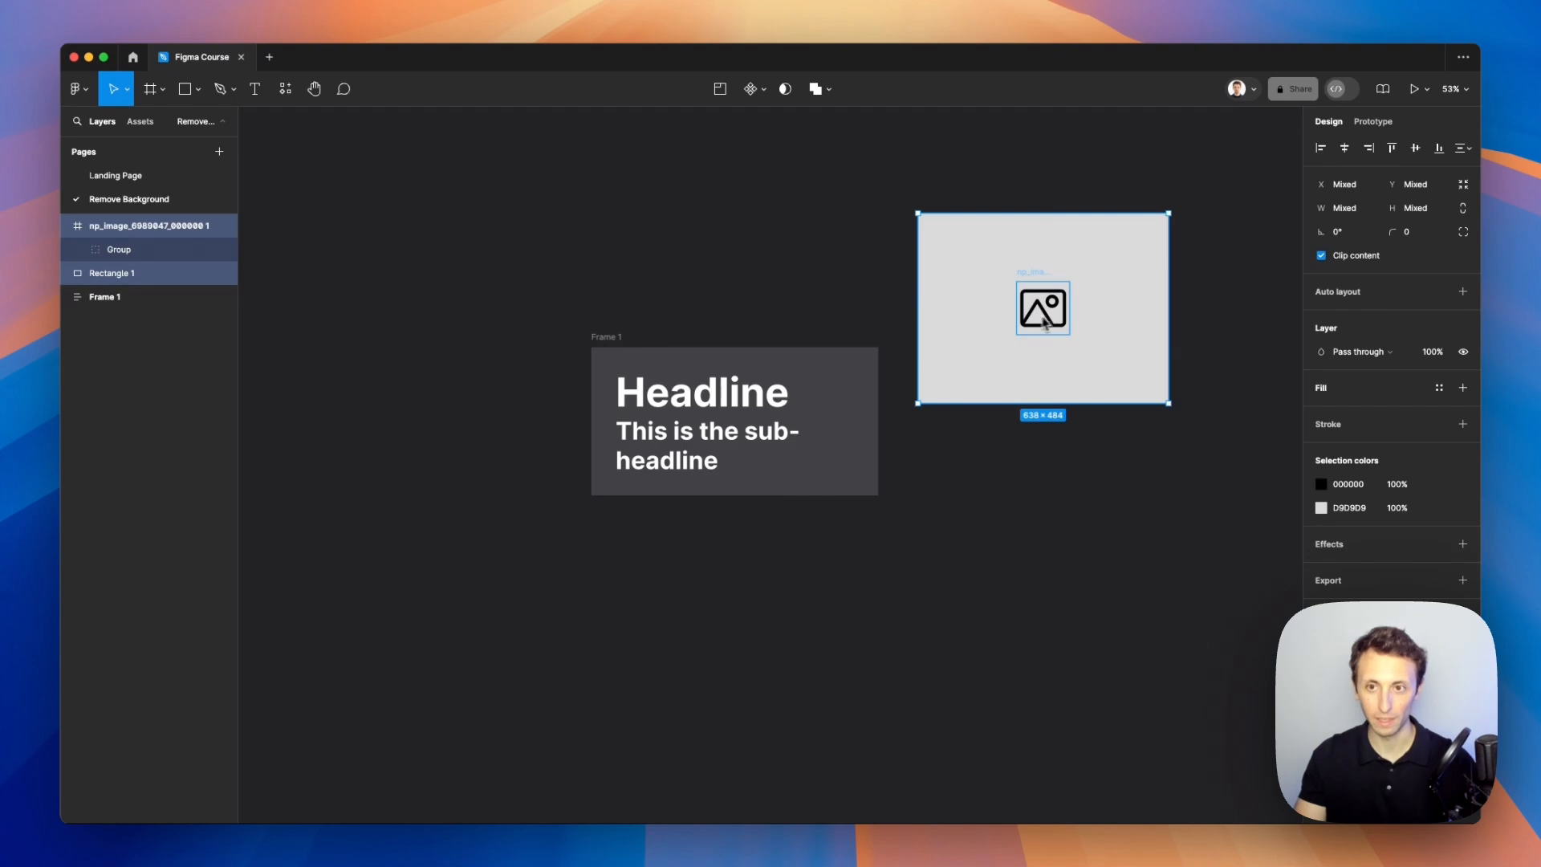
key("shift+a")
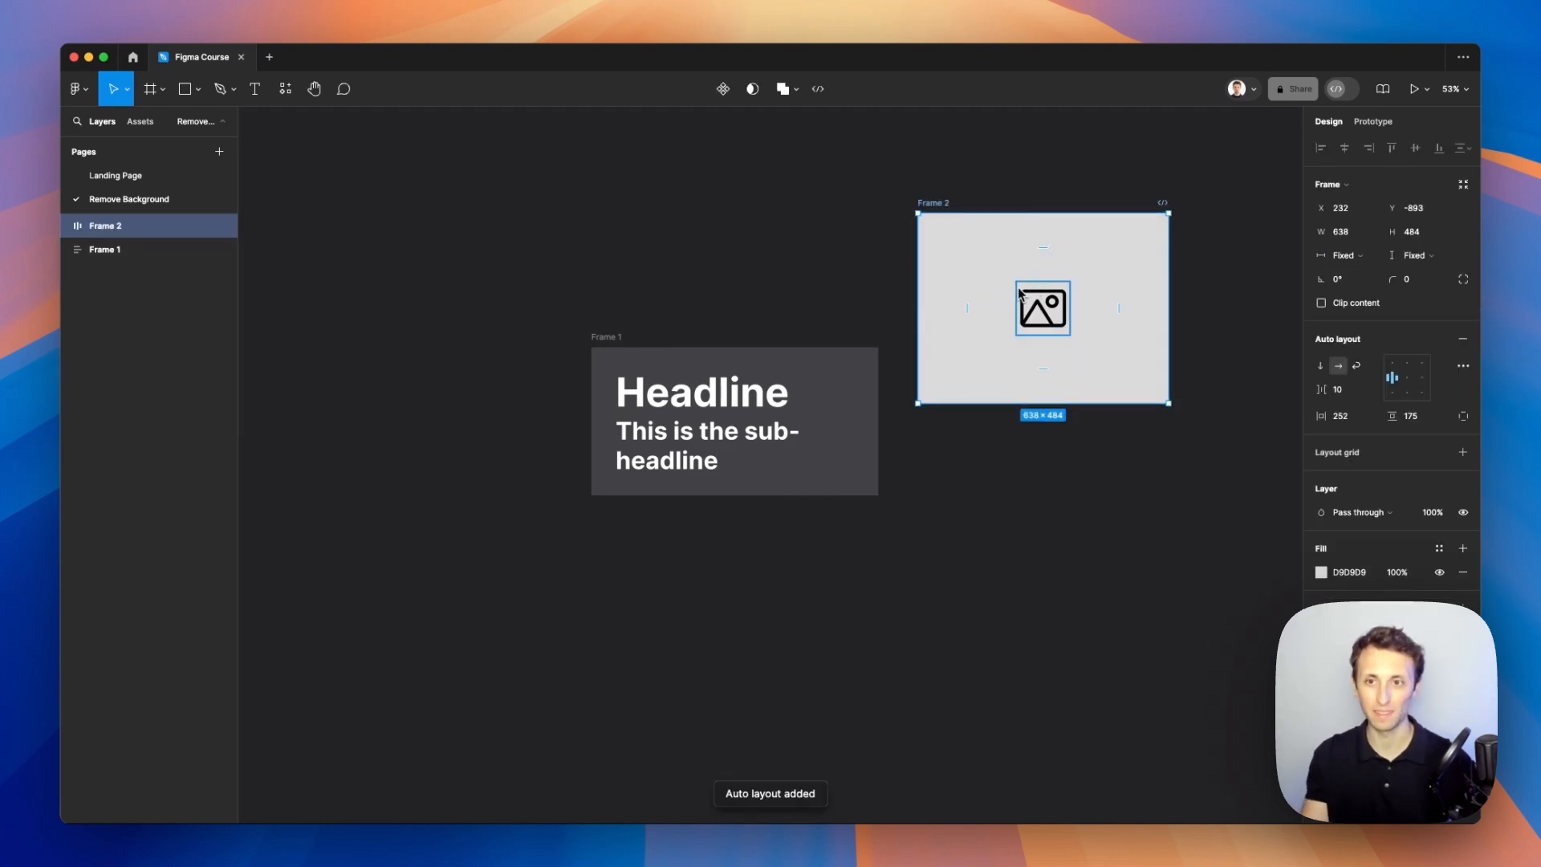
left_click_drag(1005, 289, 712, 371)
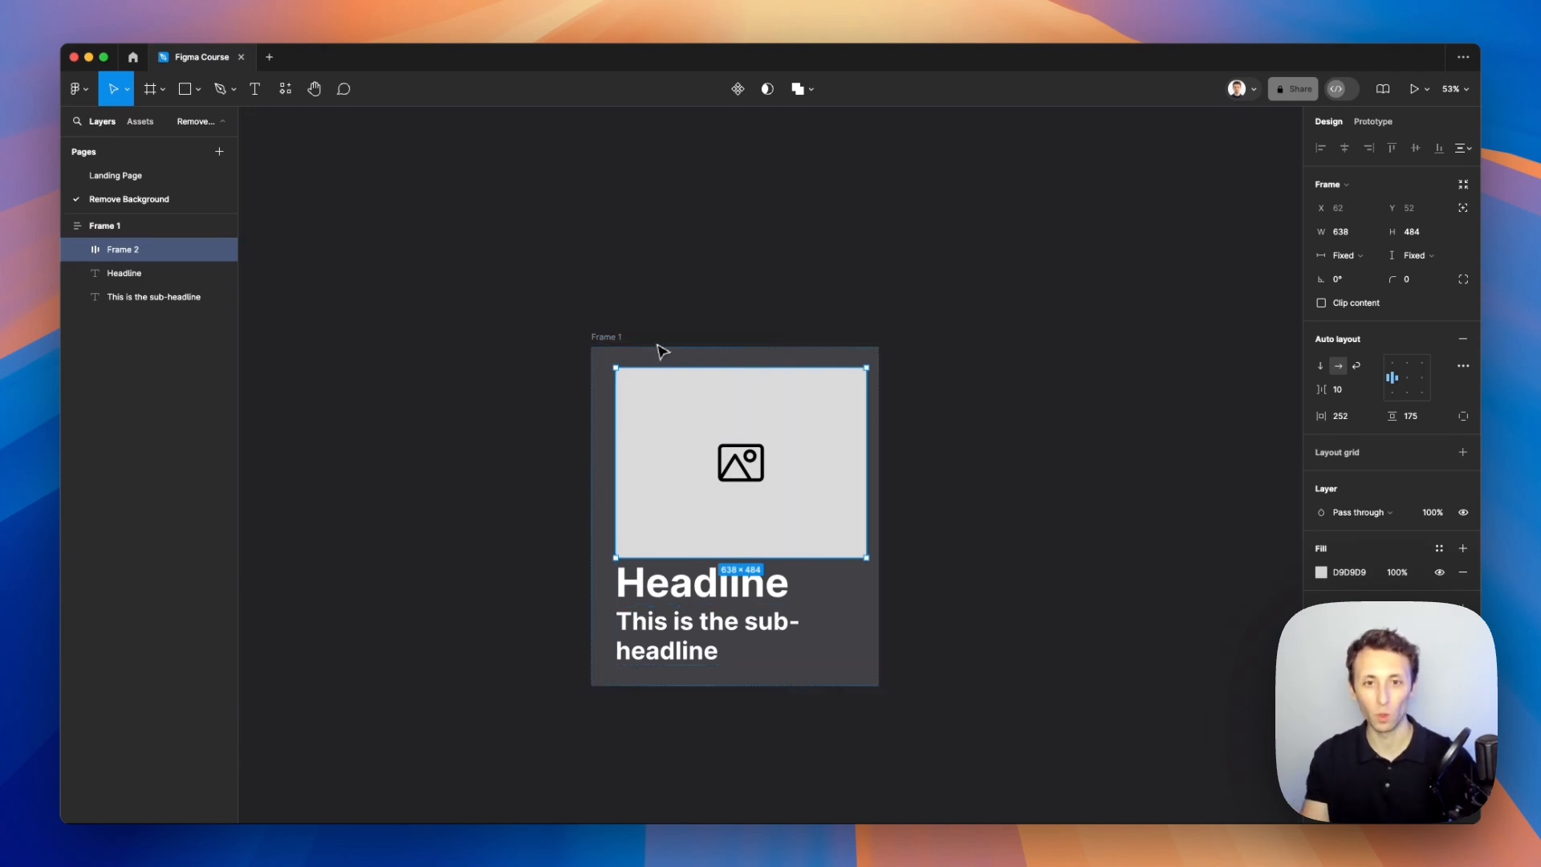
left_click(639, 350)
left_click_drag(877, 344, 909, 336)
key("super+z")
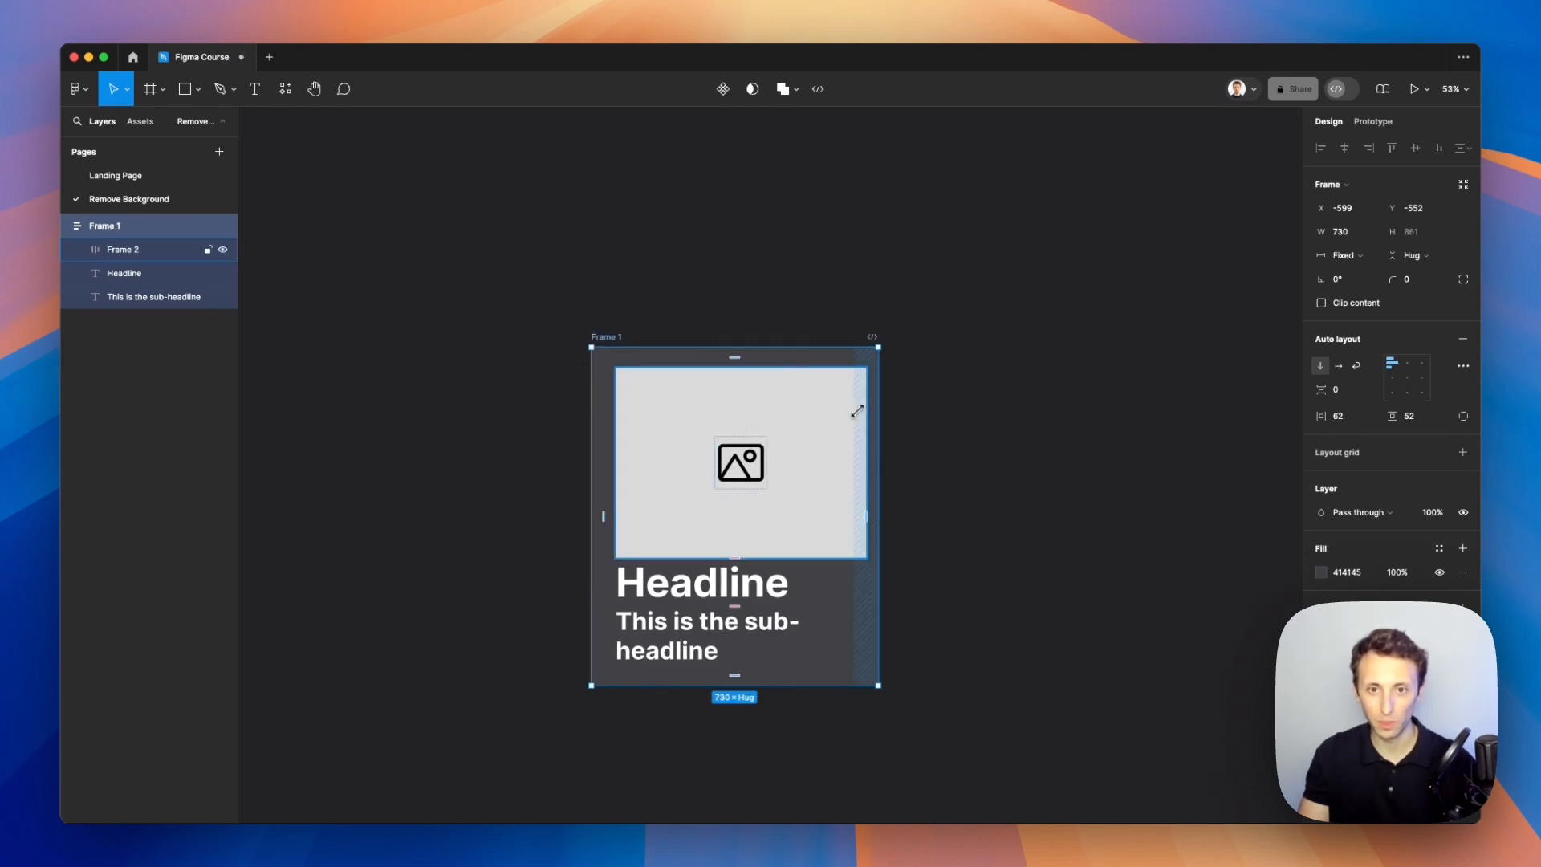
Step: Set the image frame's width to fill its container
scroll(699, 396, "up", 5)
scroll(696, 397, "down", 3)
scroll(695, 397, "right", 3)
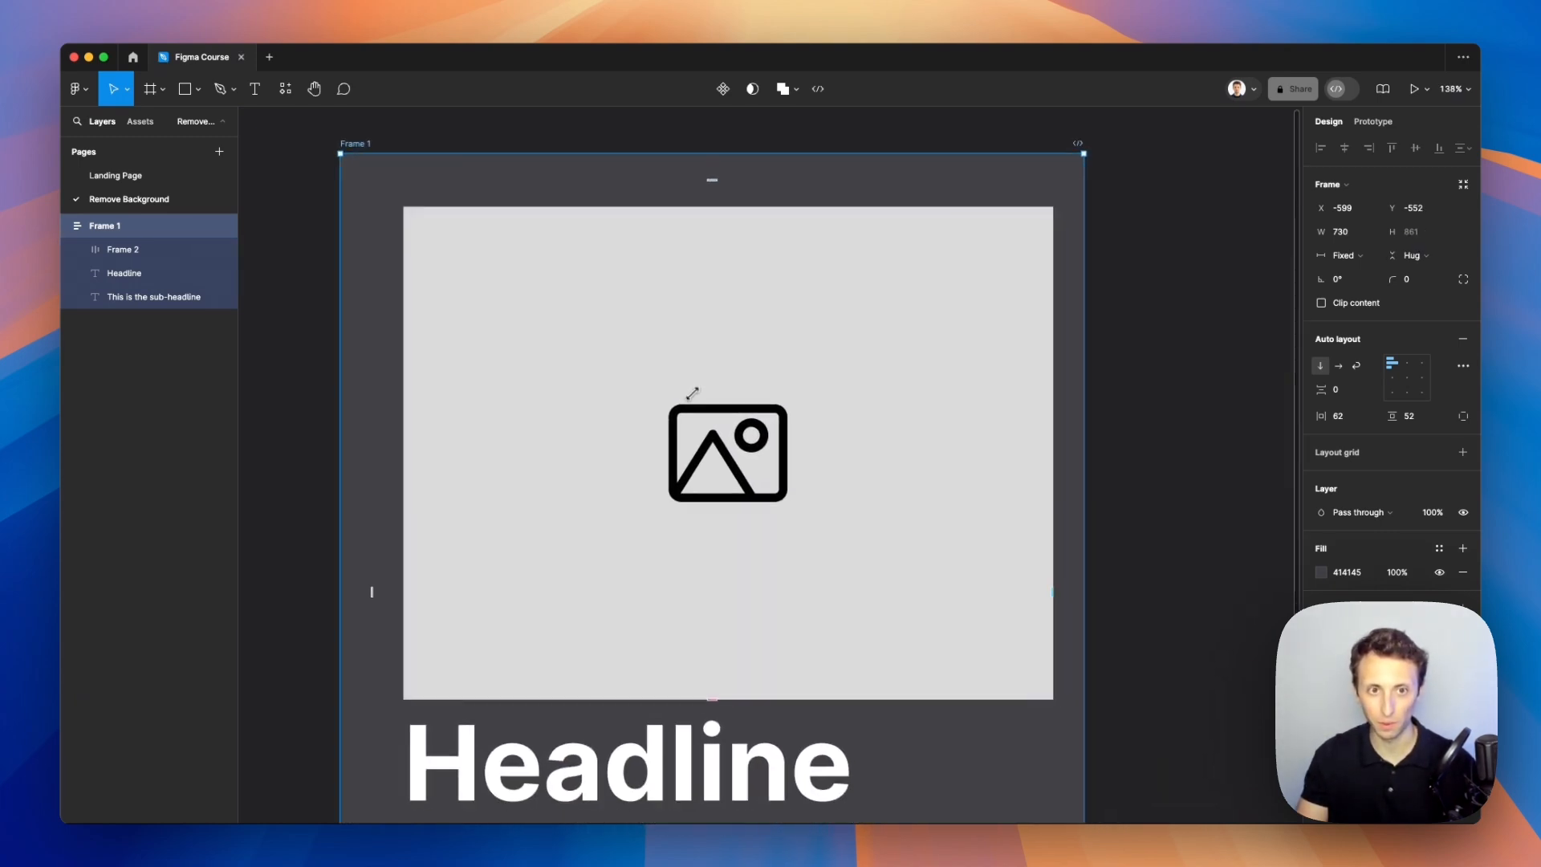
left_click(536, 322)
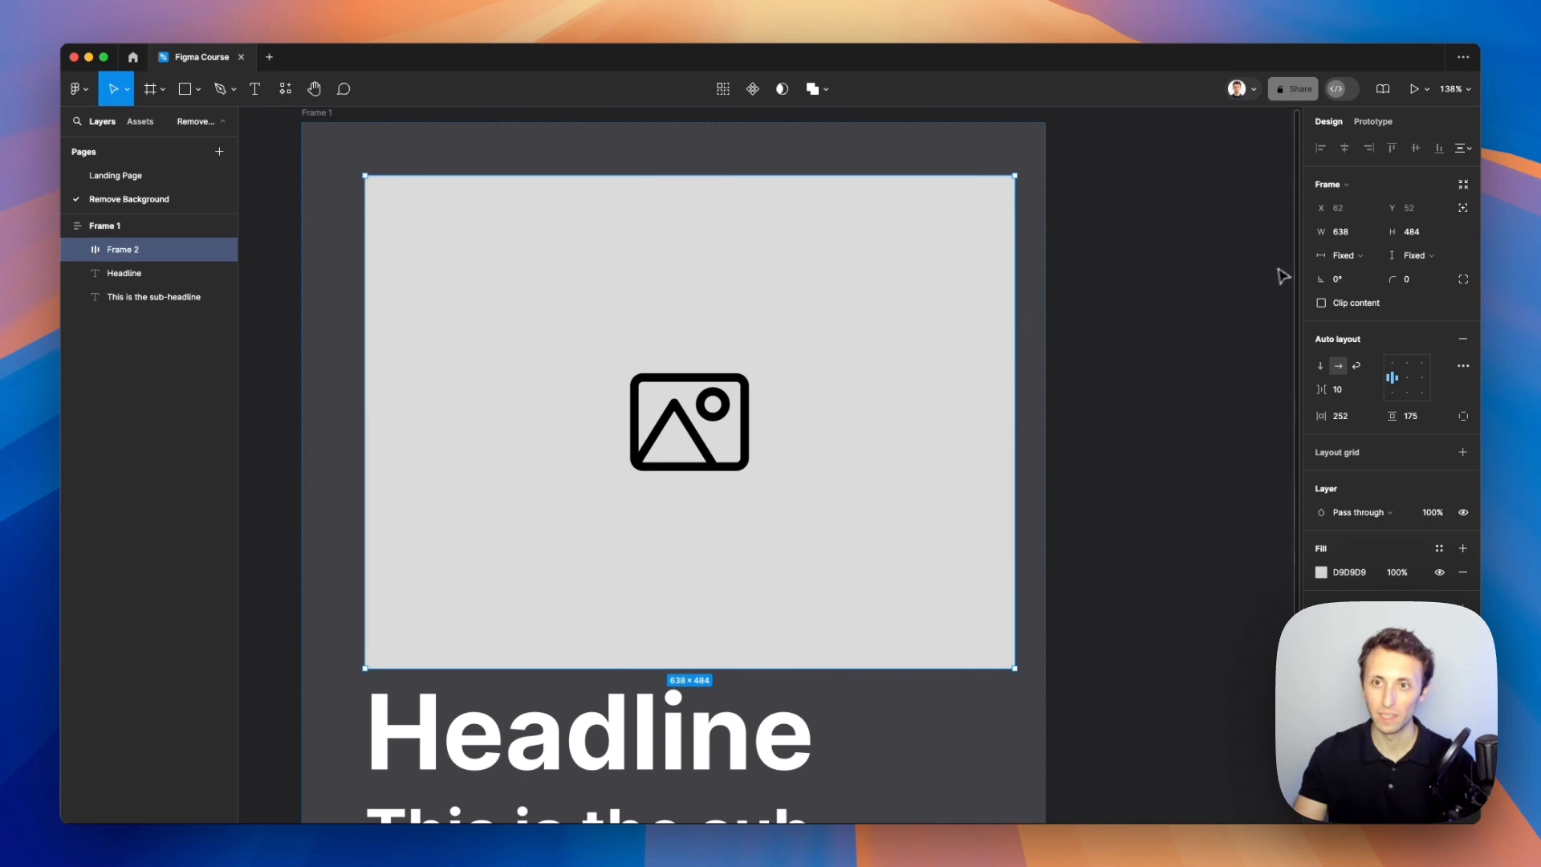
left_click(1357, 266)
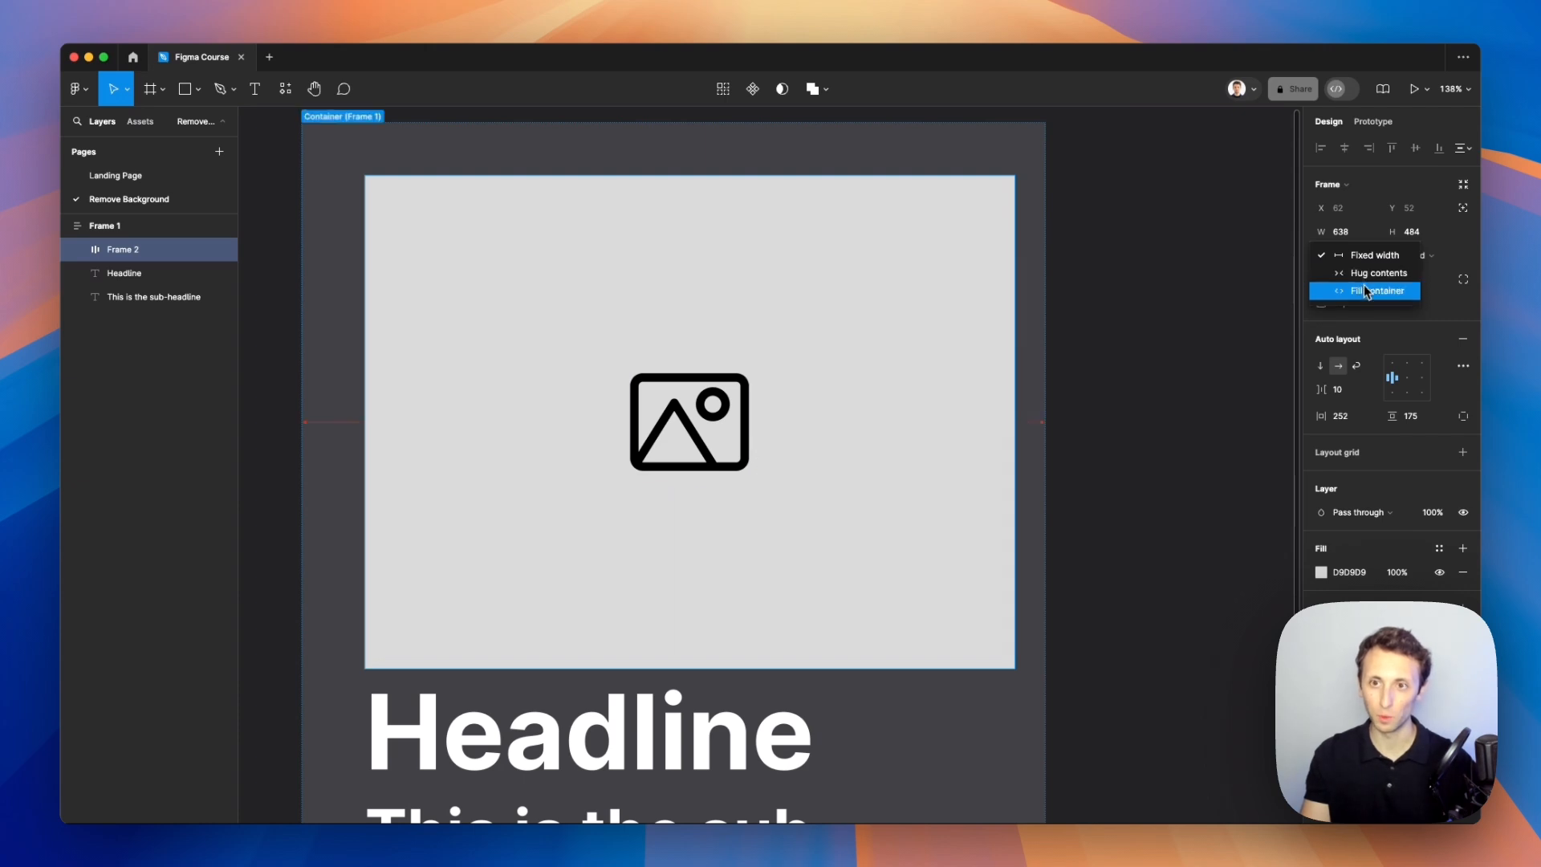
left_click(1365, 291)
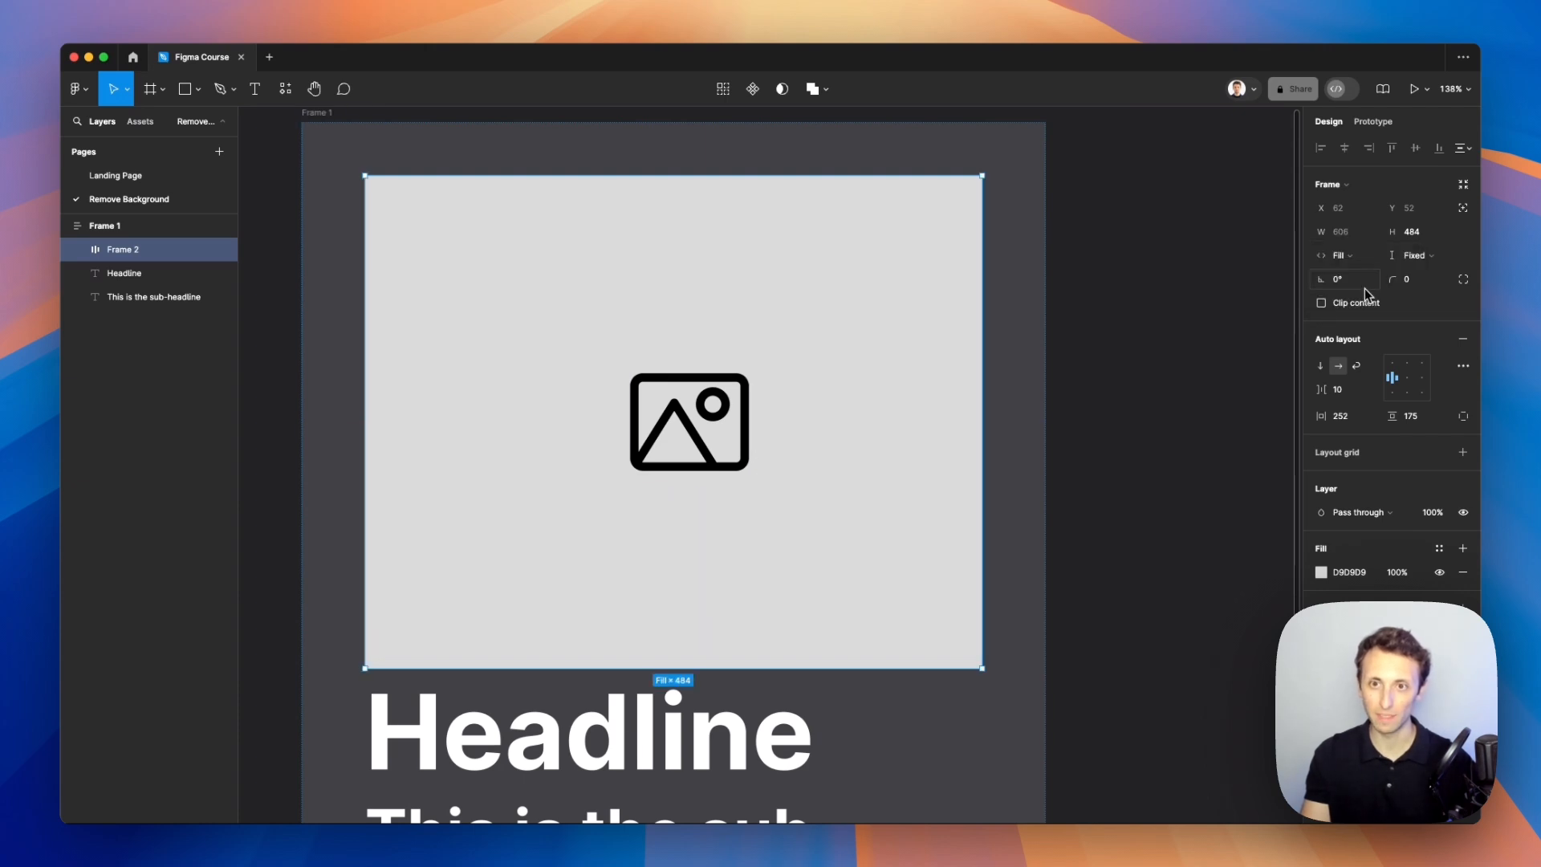
Step: Center the icon inside the image frame with the auto layout alignment
left_click(704, 420)
left_click(809, 356)
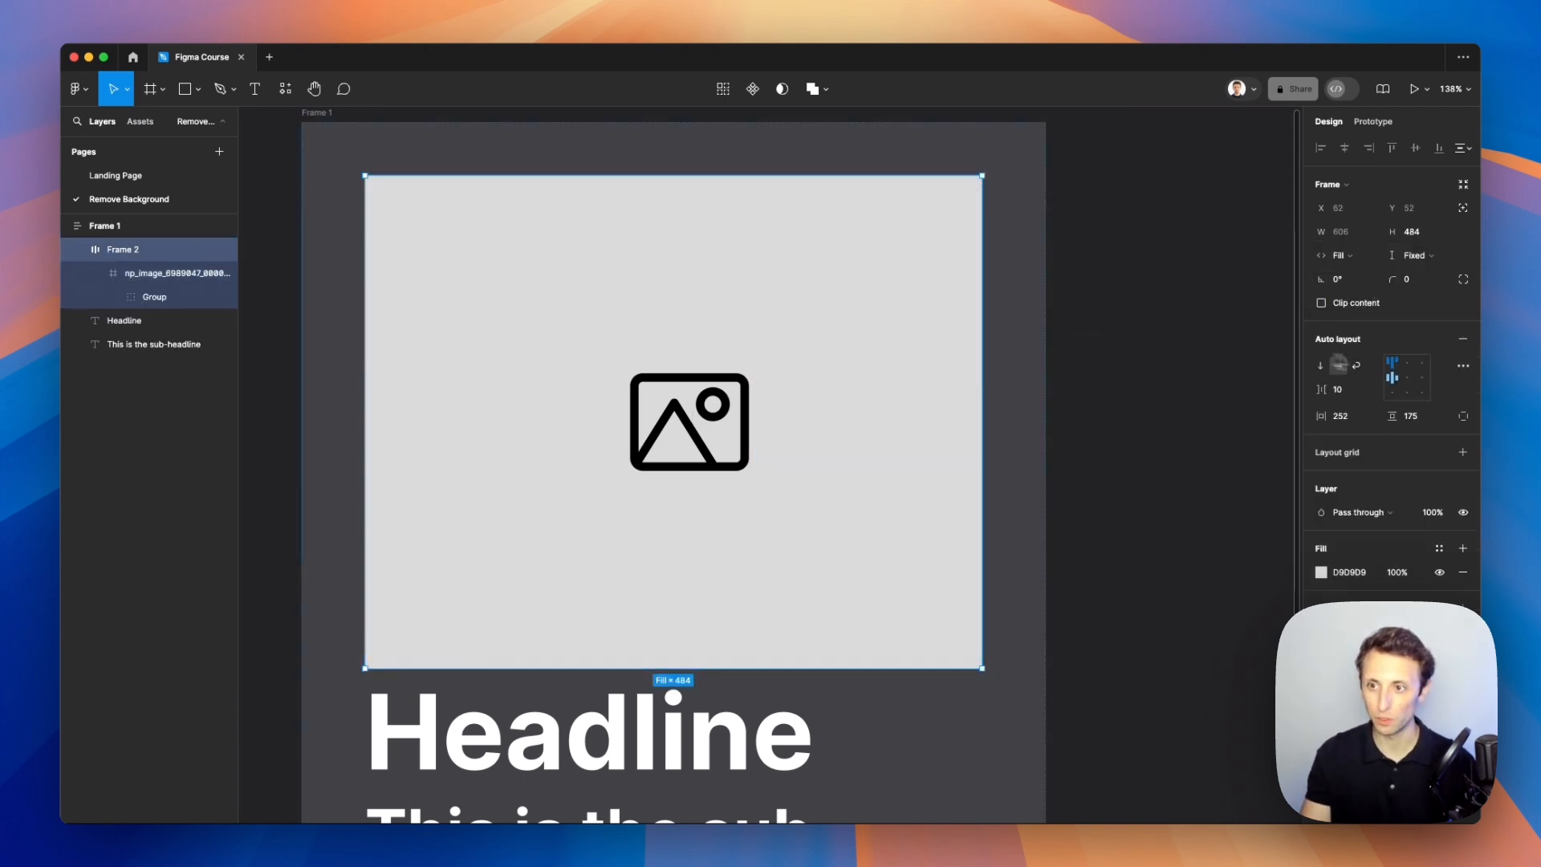
left_click(1408, 384)
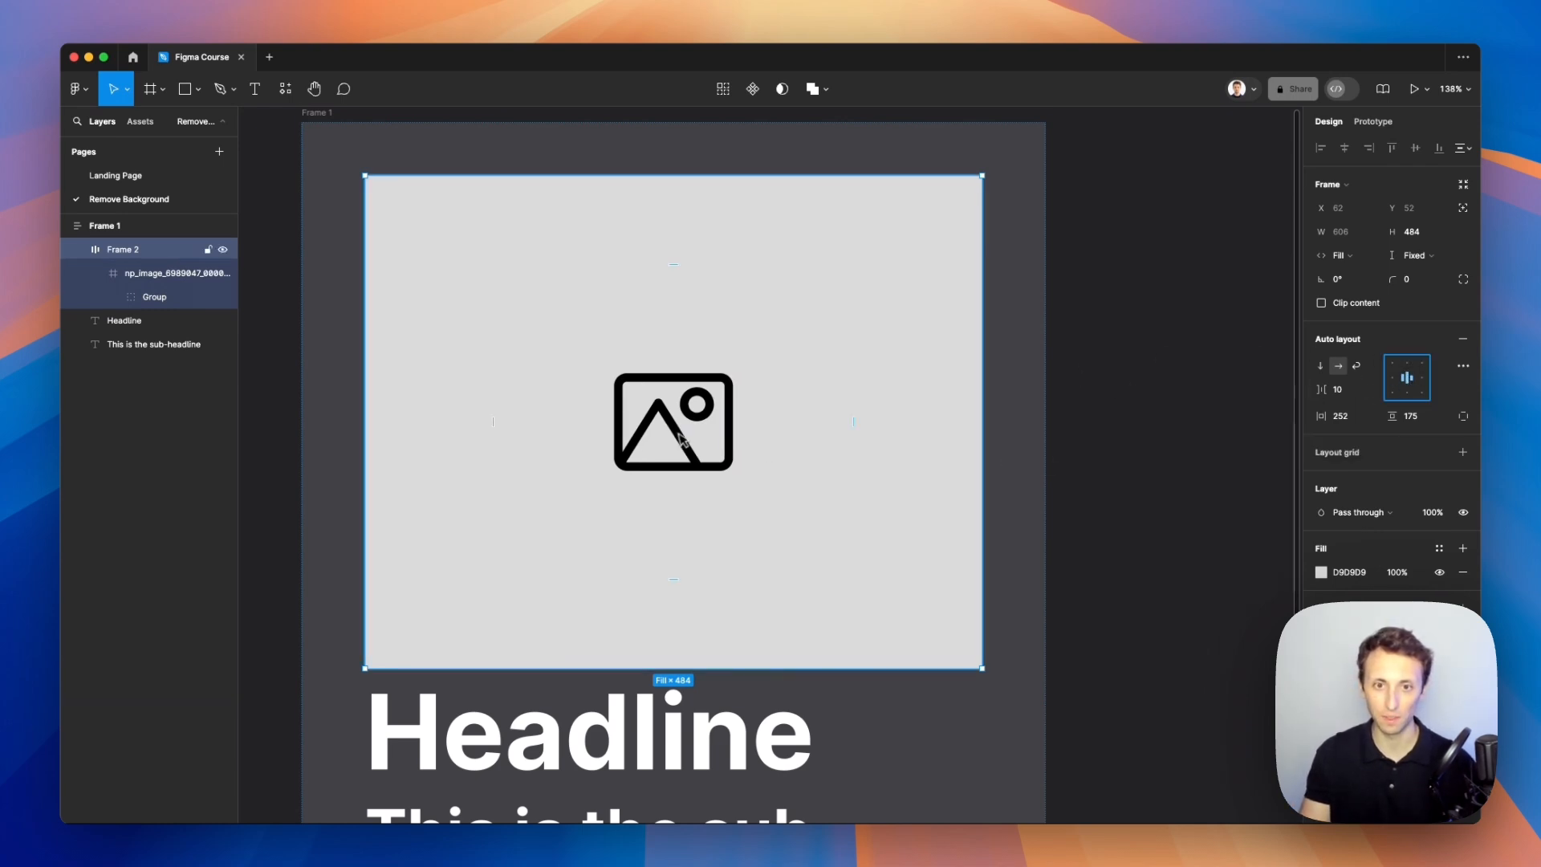
Step: Select the headline and sub-headline and wrap them in their own auto layout frame
scroll(689, 419, "down", 5)
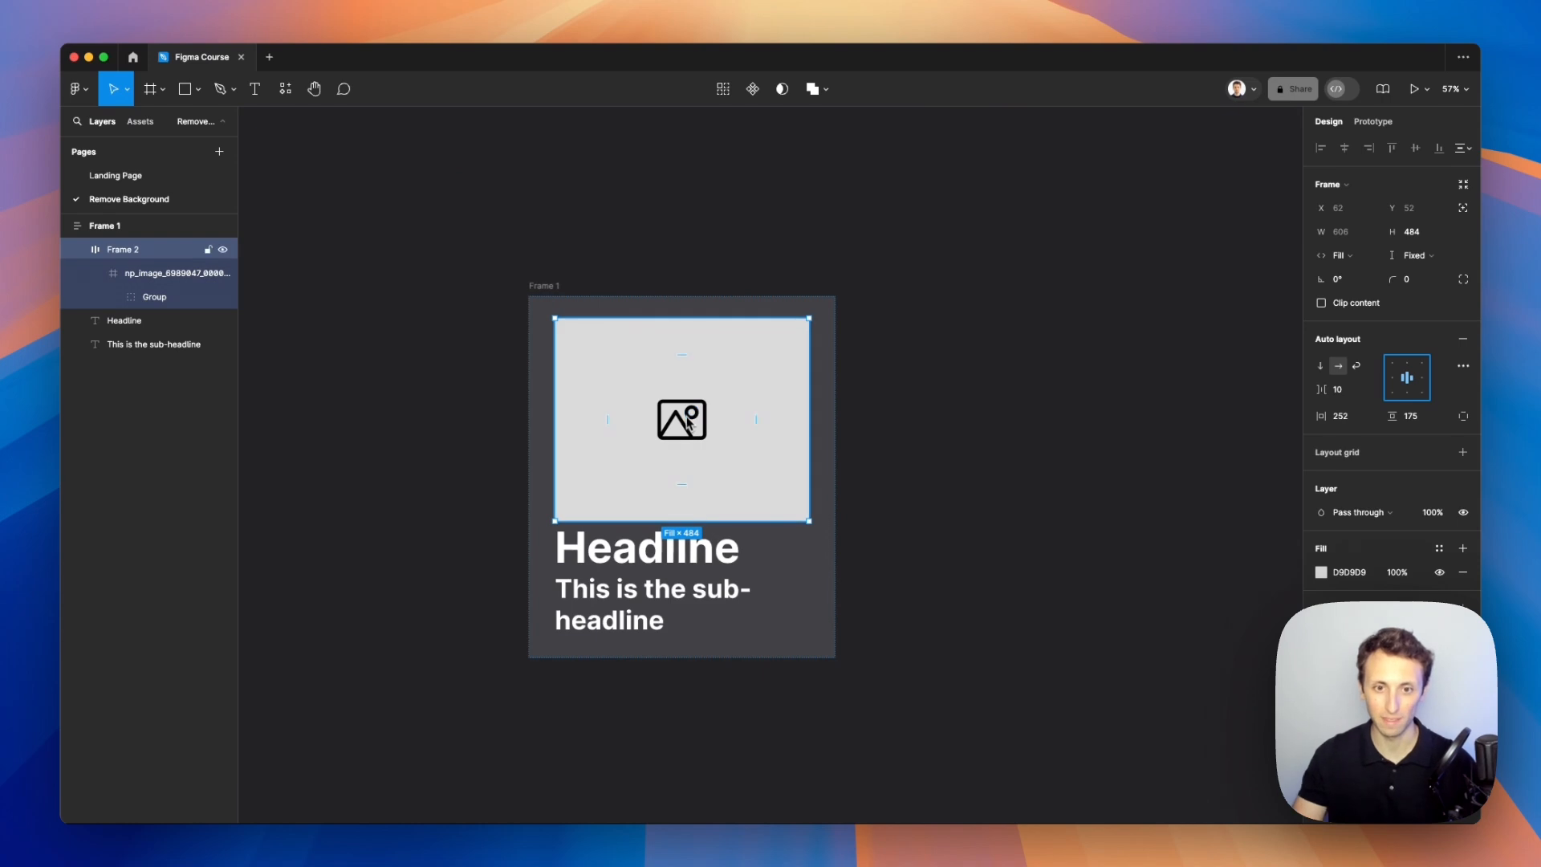
left_click(78, 251)
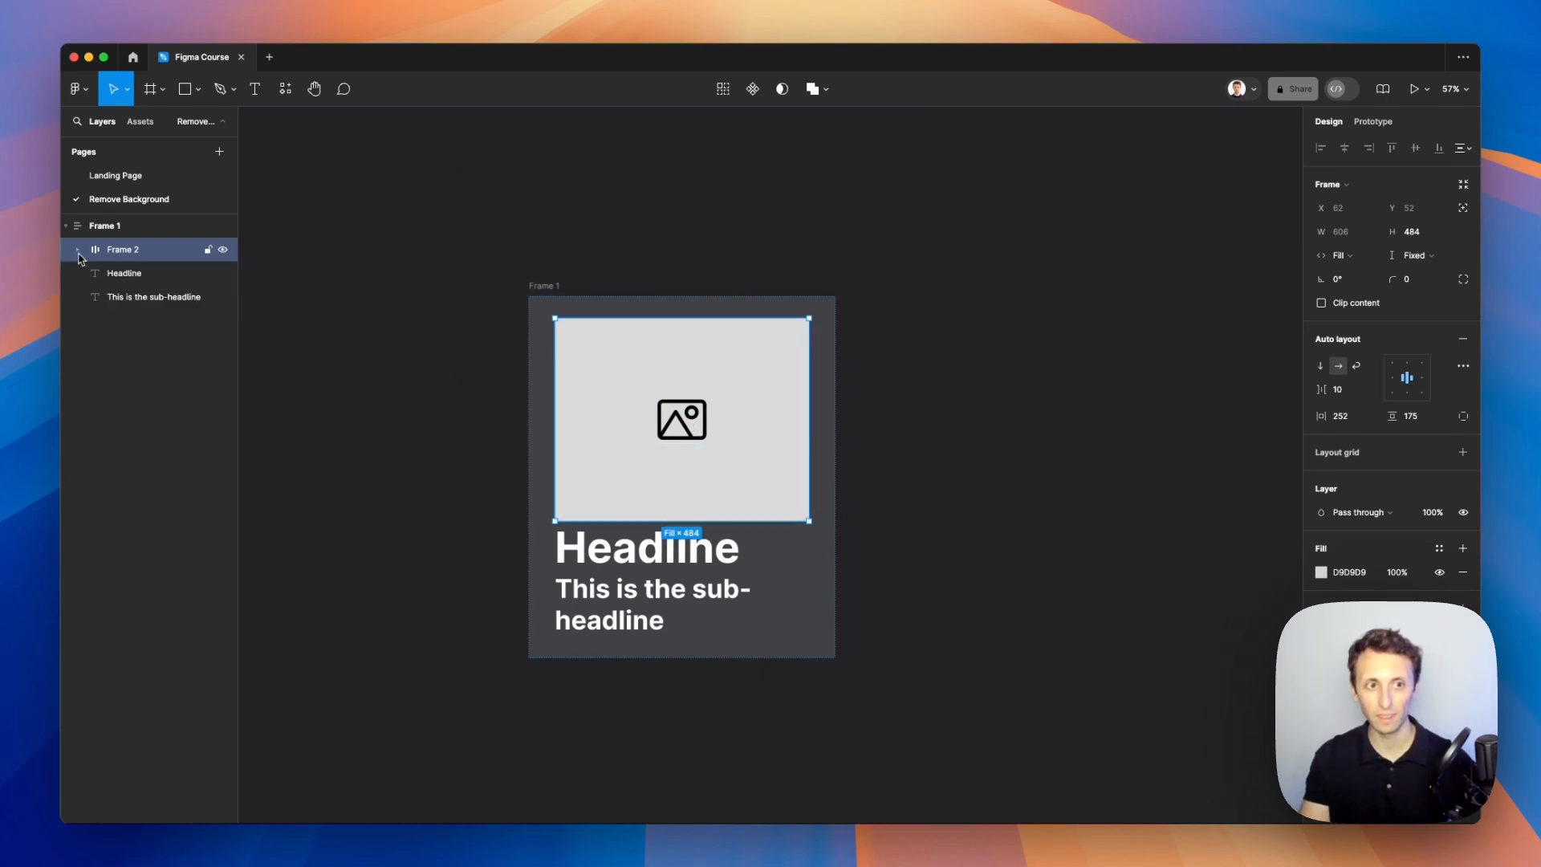
left_click(834, 431)
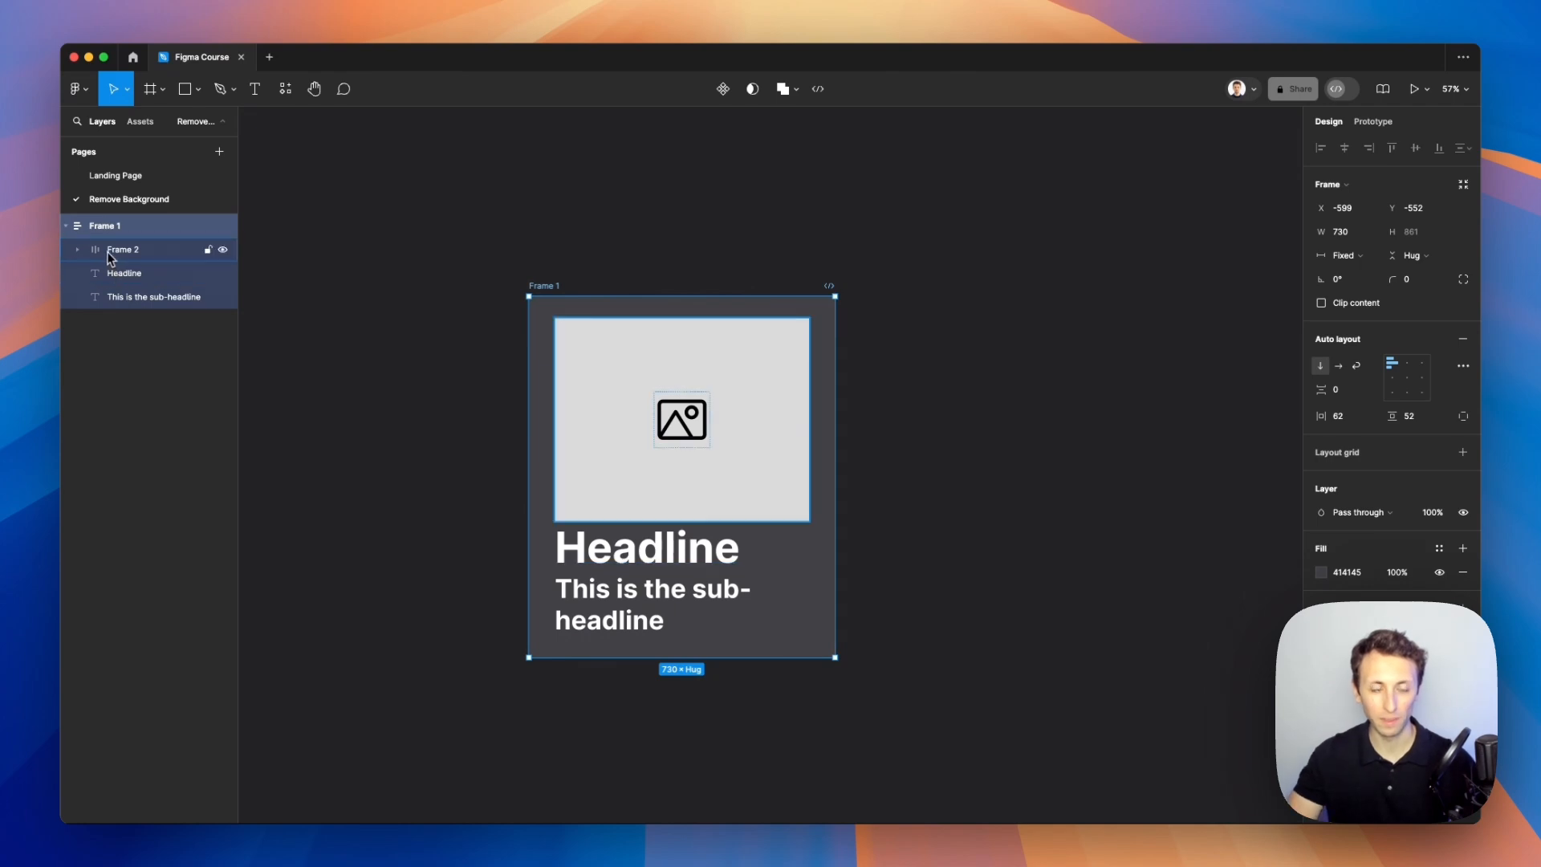
left_click(110, 276)
left_click(141, 302, "shift")
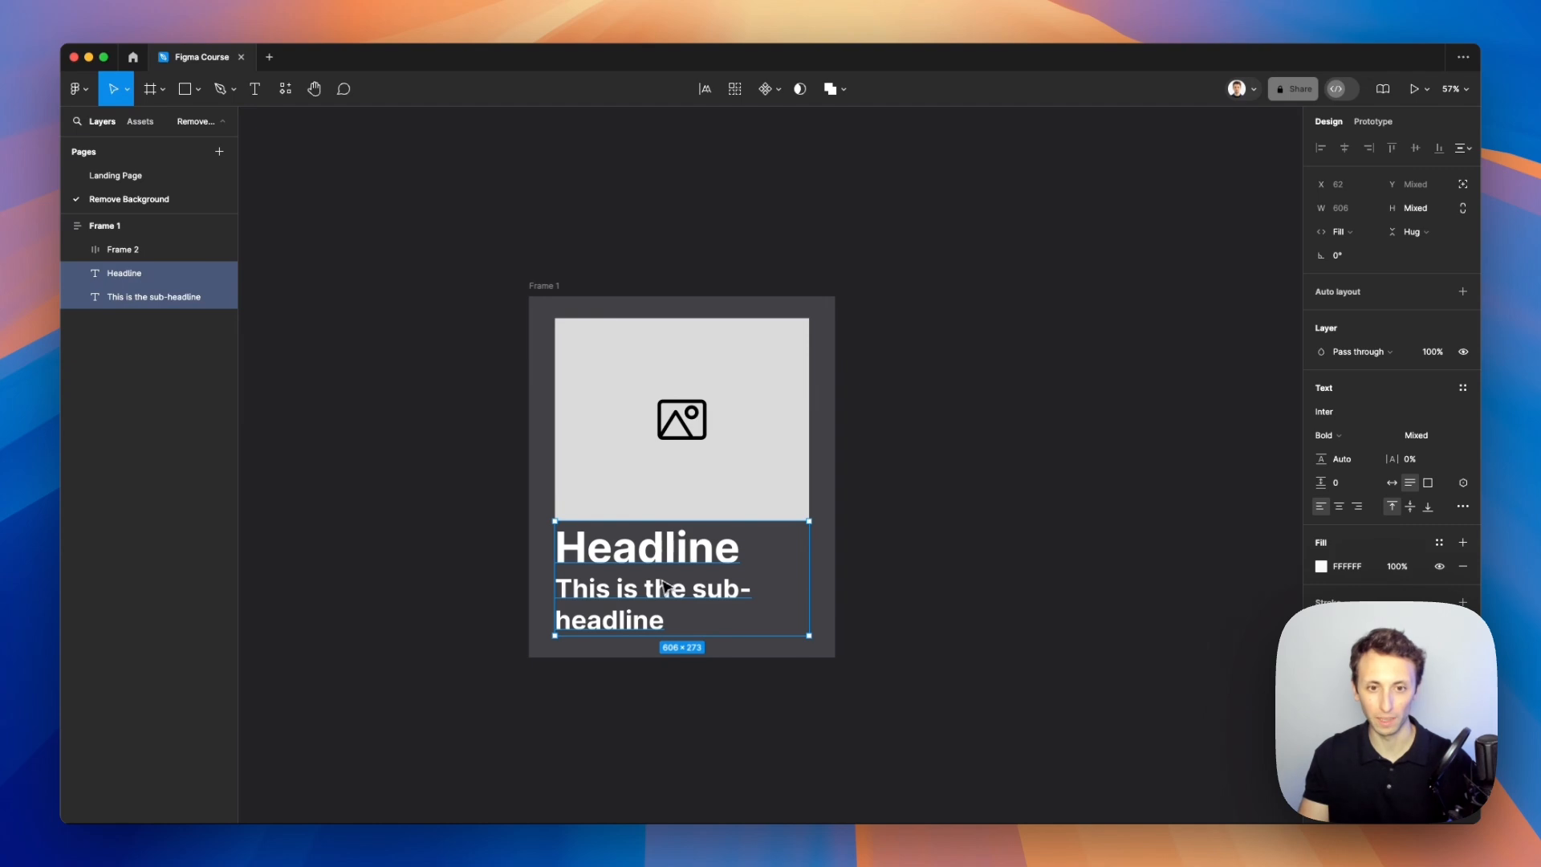
key("shift+a")
Step: Set the sub-headline's font size to 49 and its weight to Medium
left_click(690, 598)
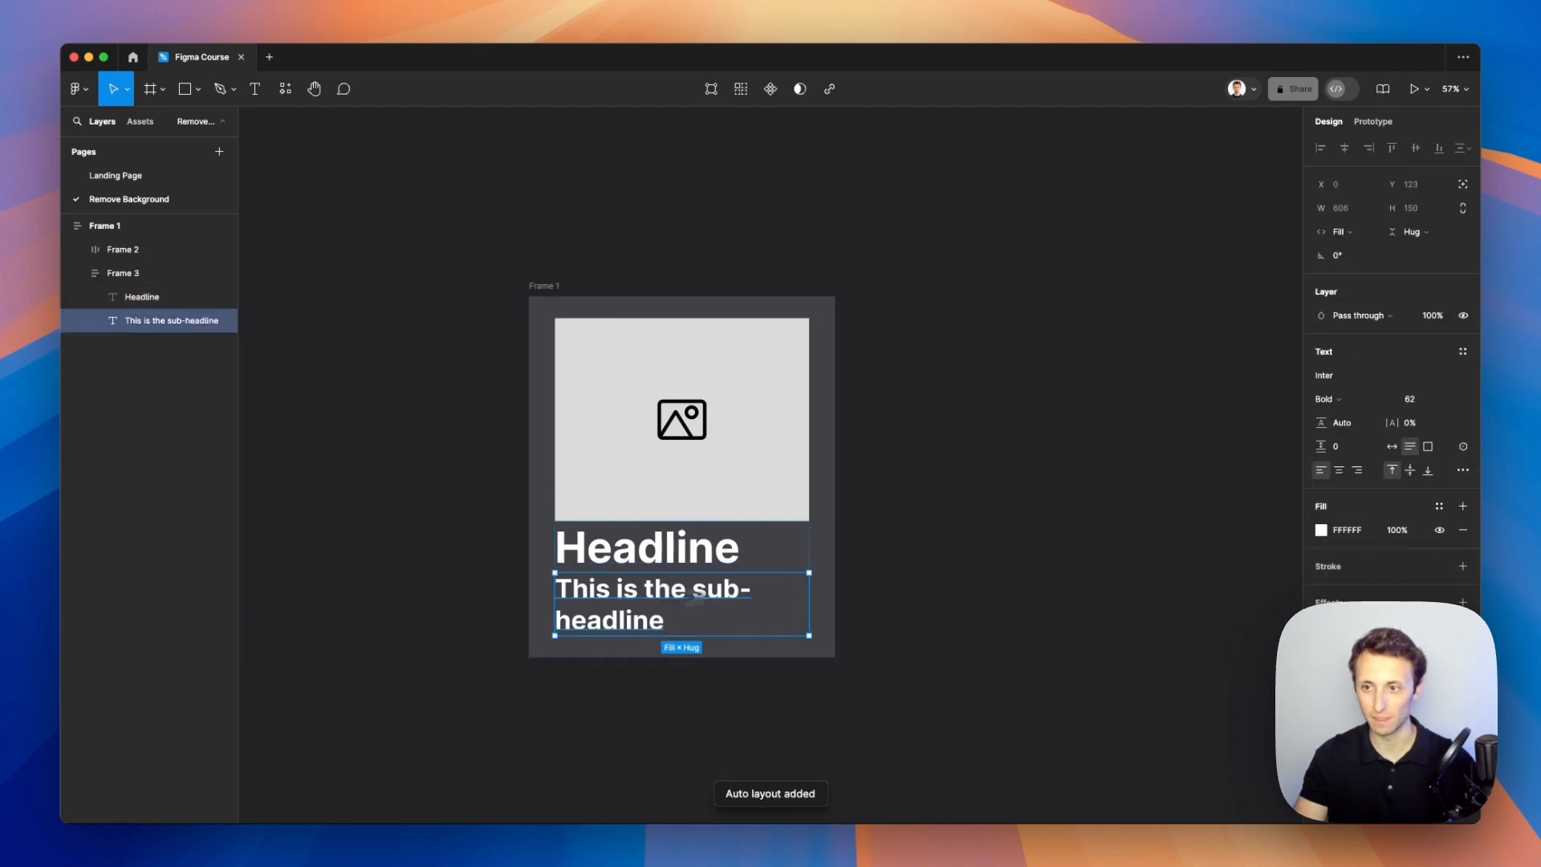
left_click(1412, 400)
key("Down")
key("Down")
key("Down")
key("Down")
key("Down")
key("Down")
key("Down")
key("Down")
key("Down")
key("Down")
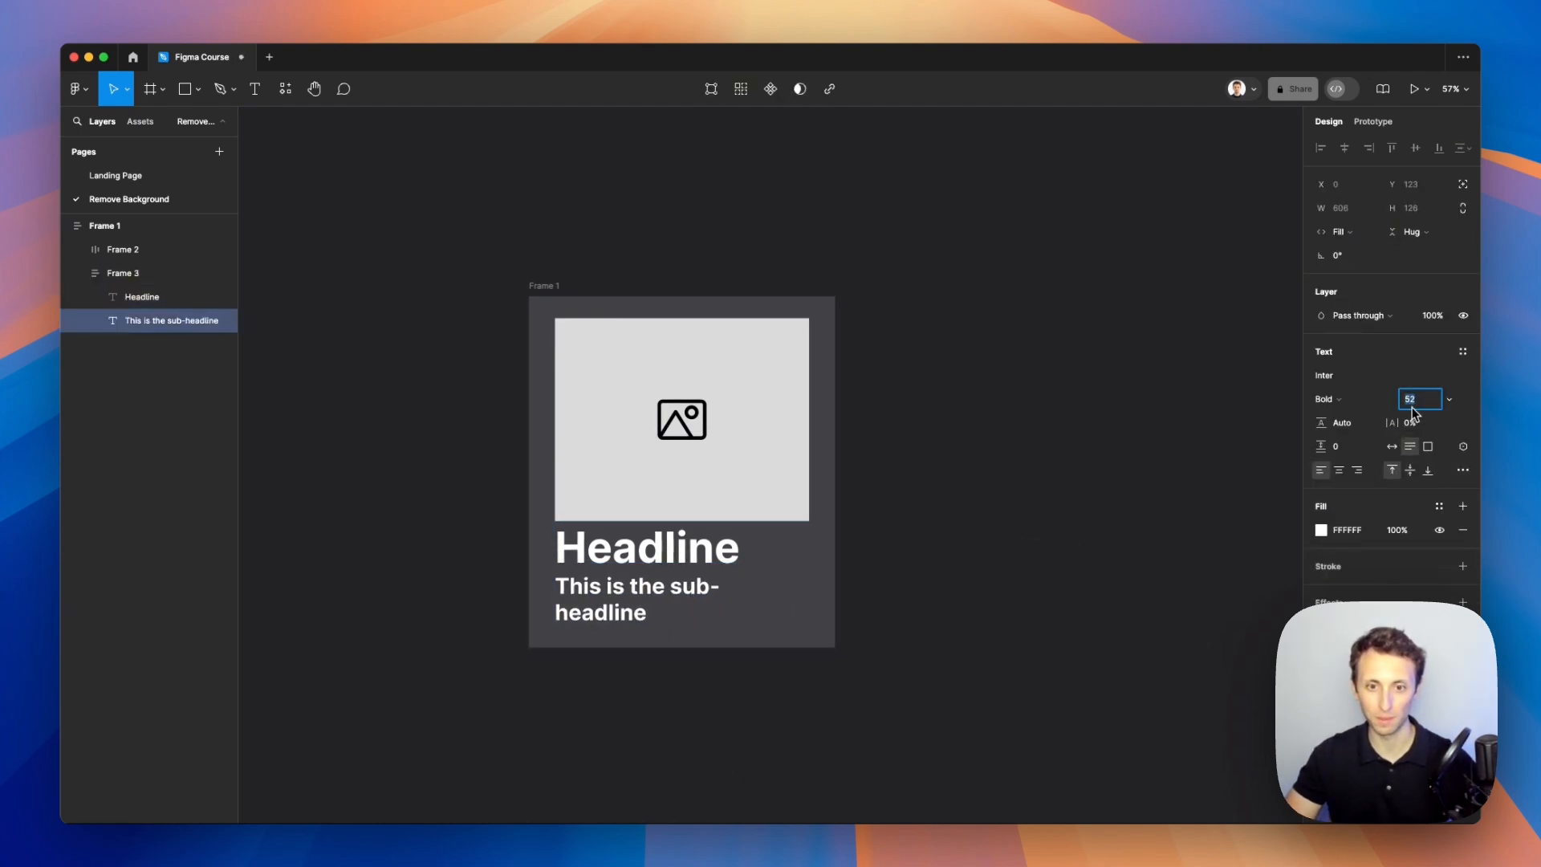
key("Down")
key("Down")
key("Down")
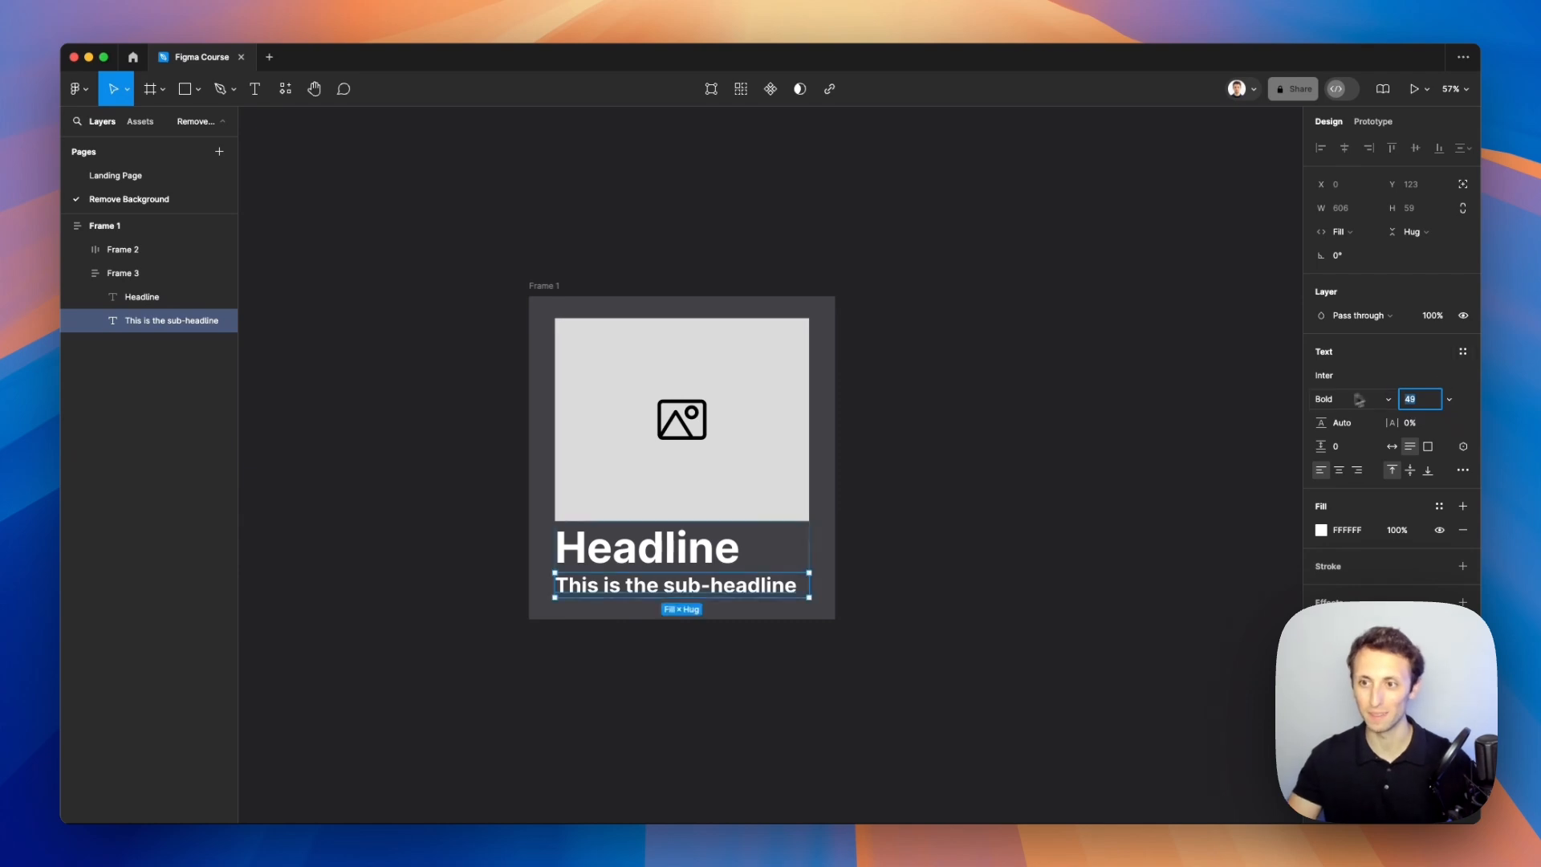
left_click(1326, 399)
left_click(1355, 375)
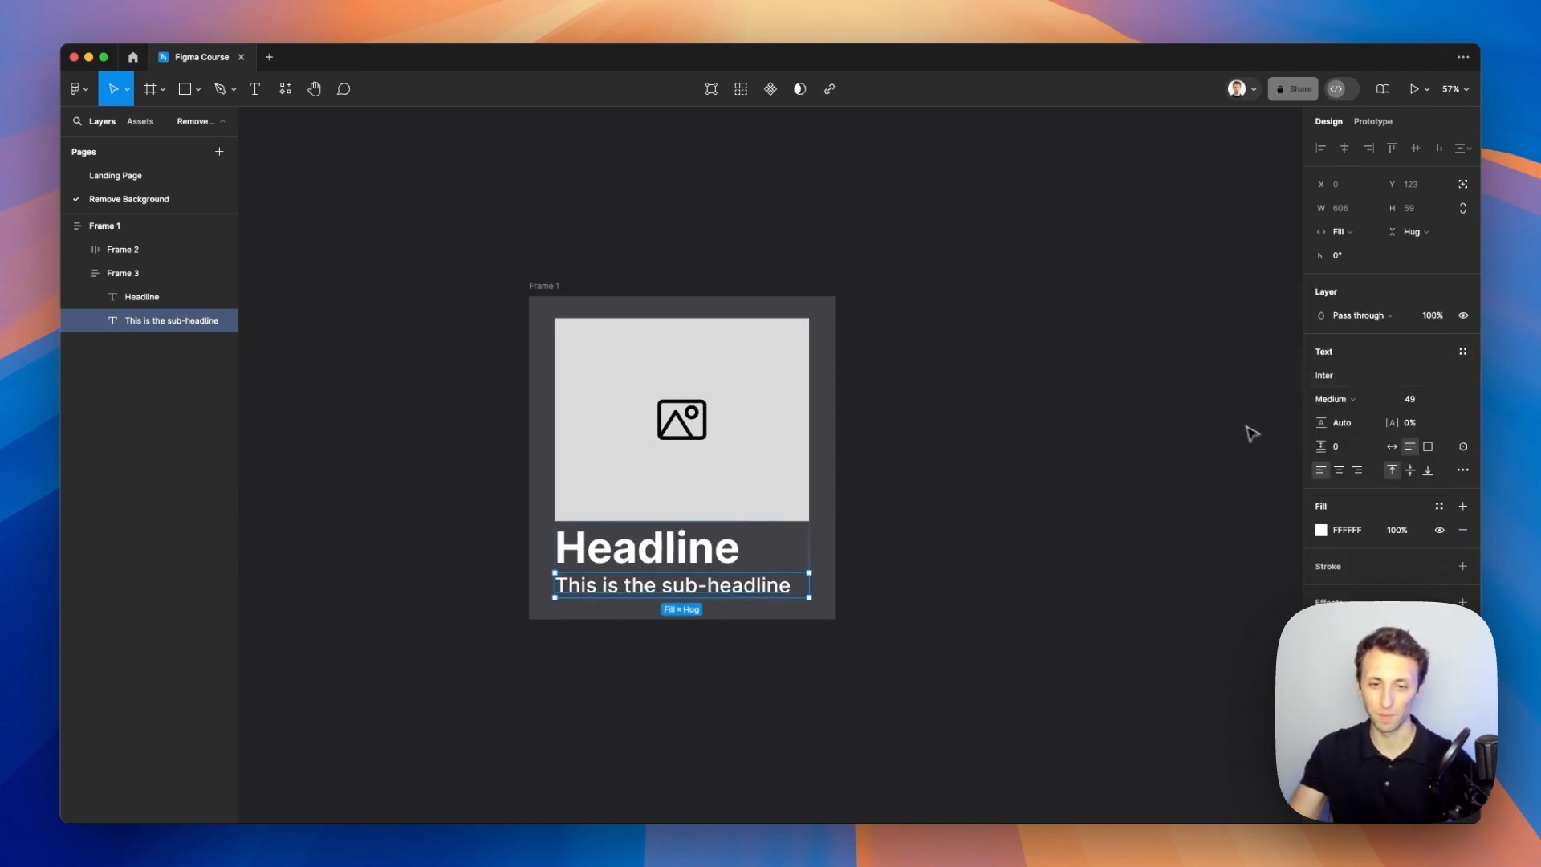
left_click(1043, 537)
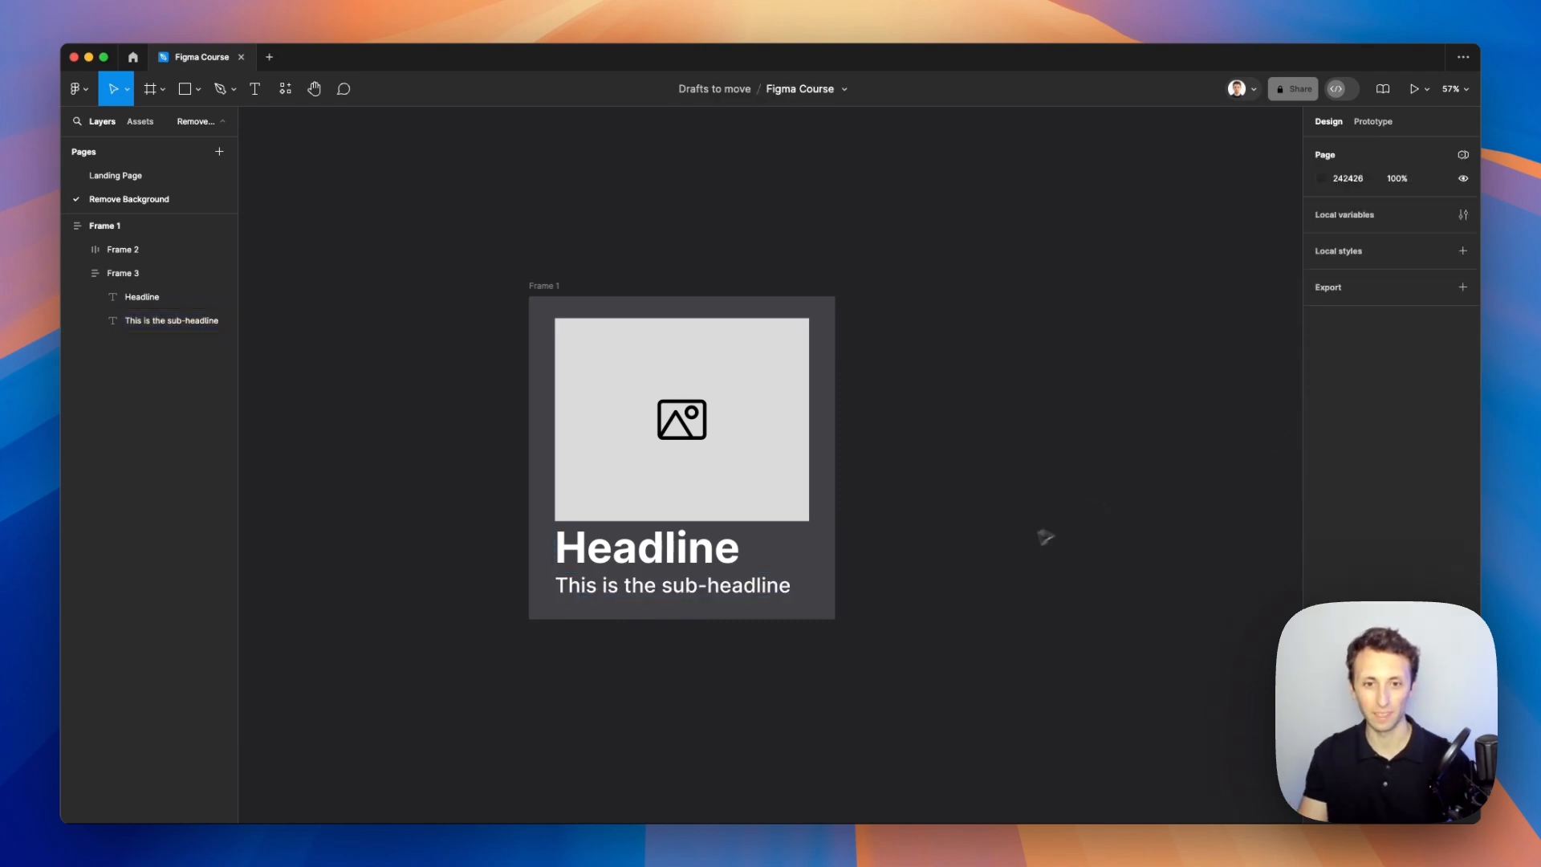
Step: Set the card frame's vertical spacing between its items to 53
left_click(827, 460)
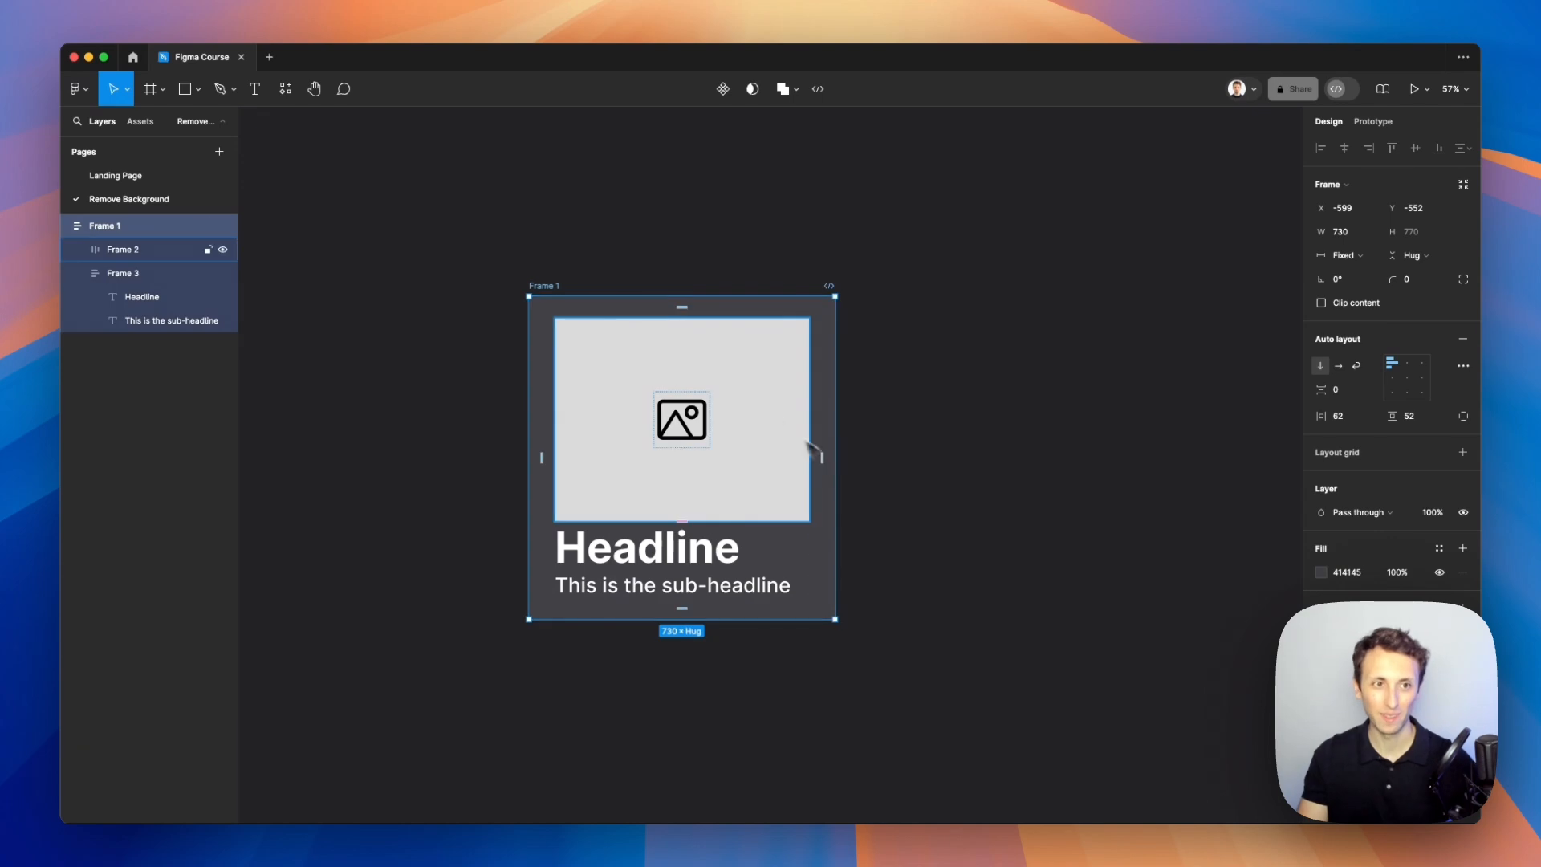
left_click(78, 273)
left_click(128, 255)
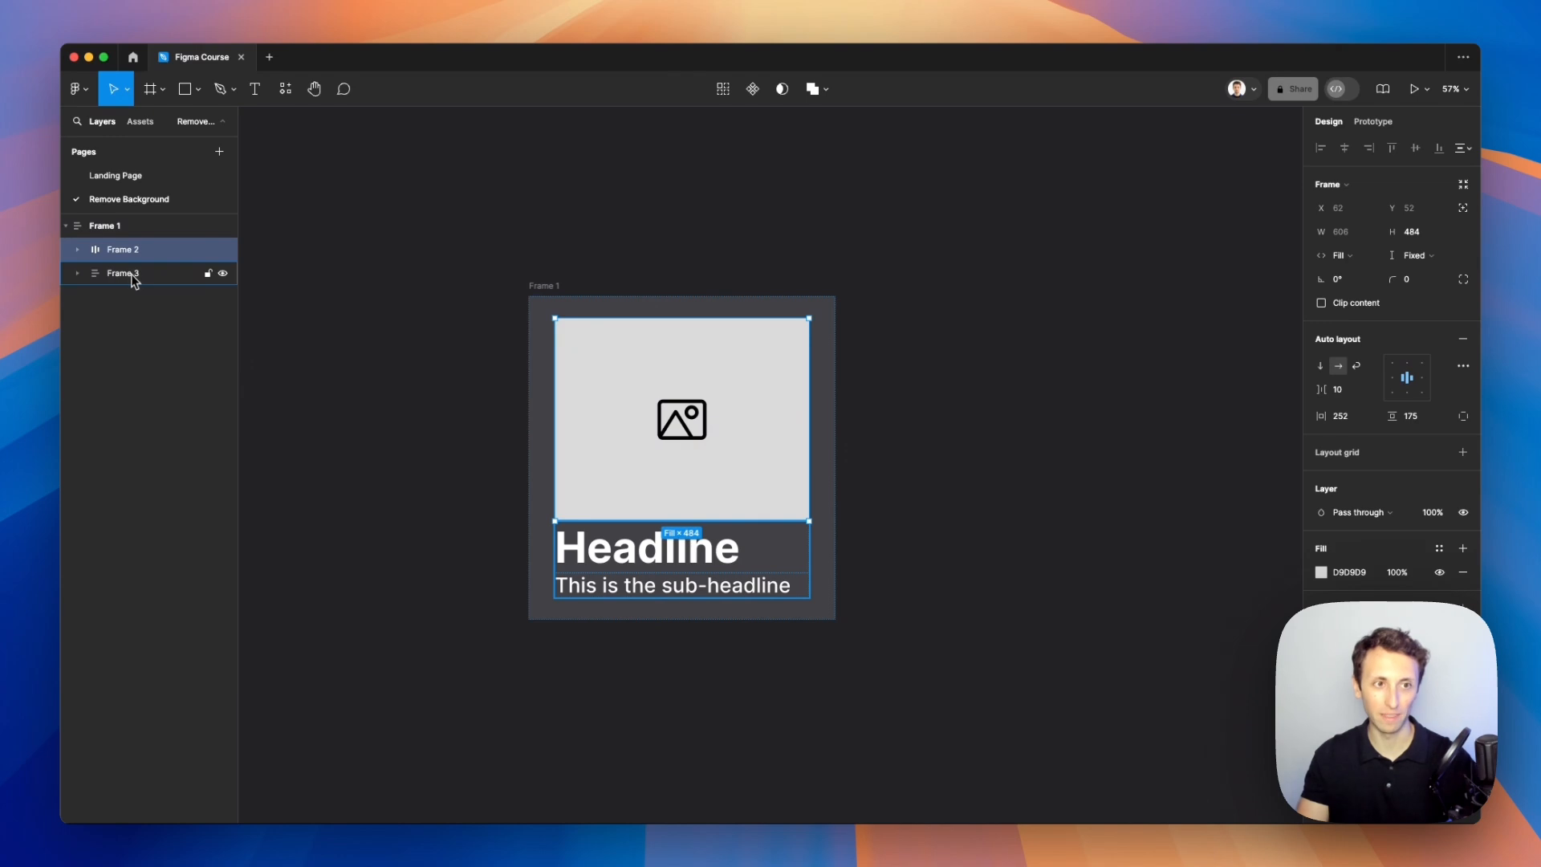
left_click(126, 227)
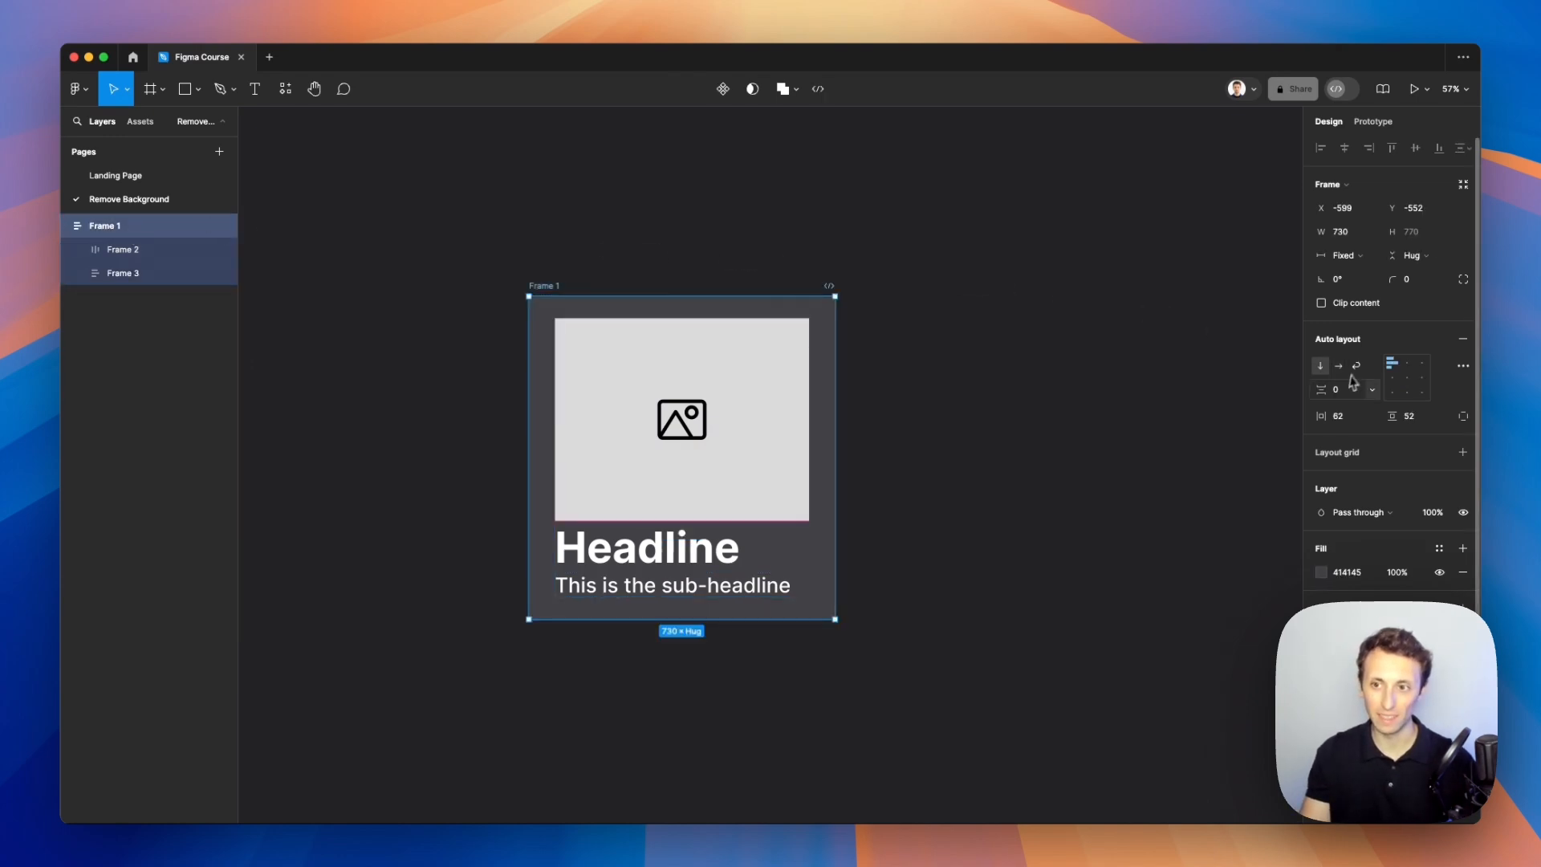
left_click_drag(1321, 389, 1400, 388)
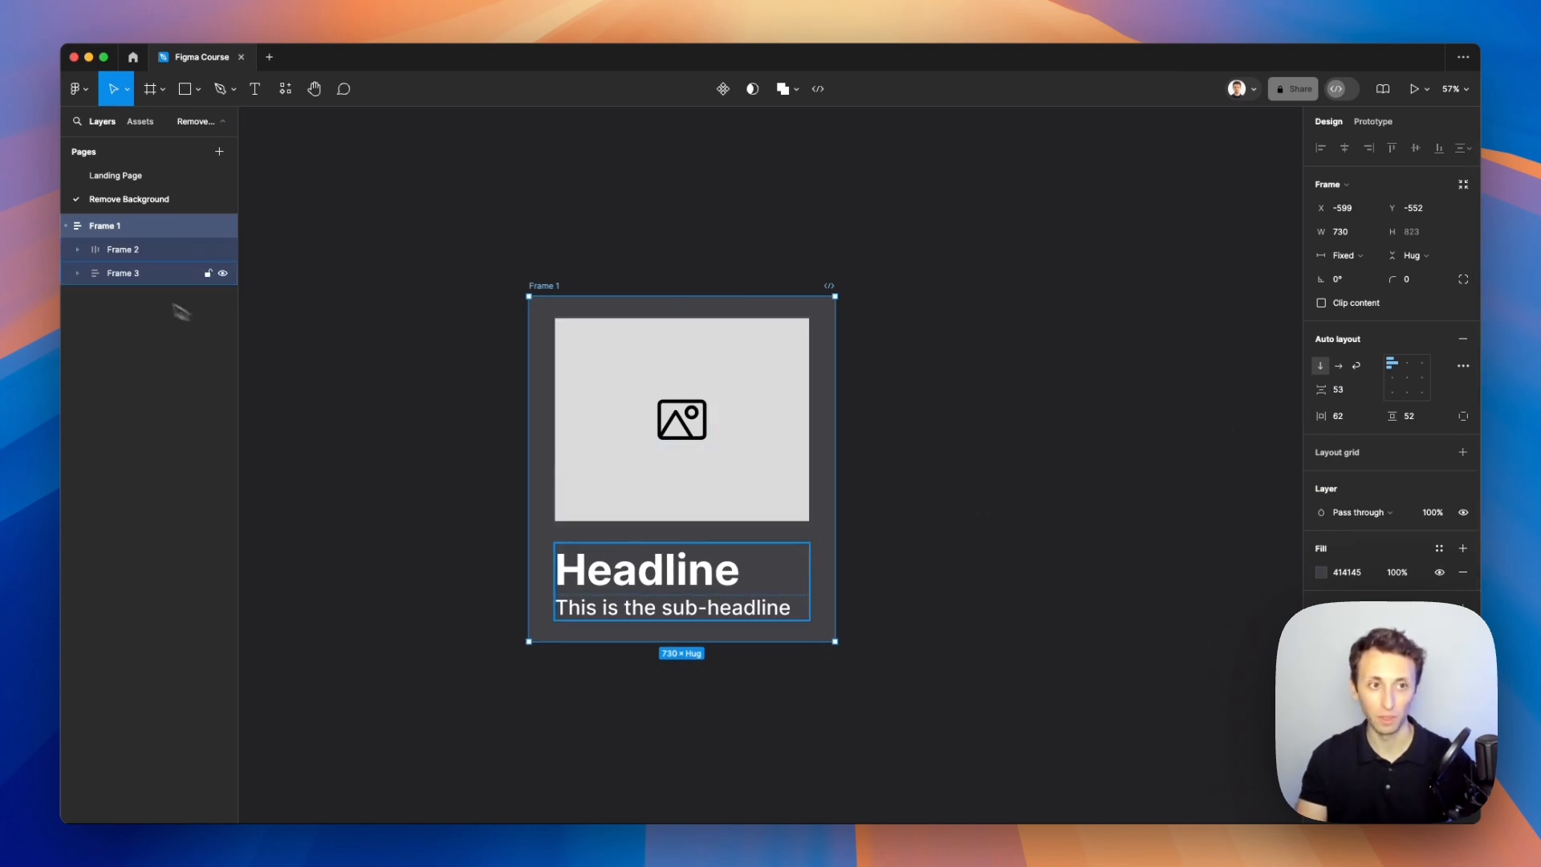
Step: Remove auto layout from the text frame holding the headline and sub-headline, then ungroup it
left_click(127, 281)
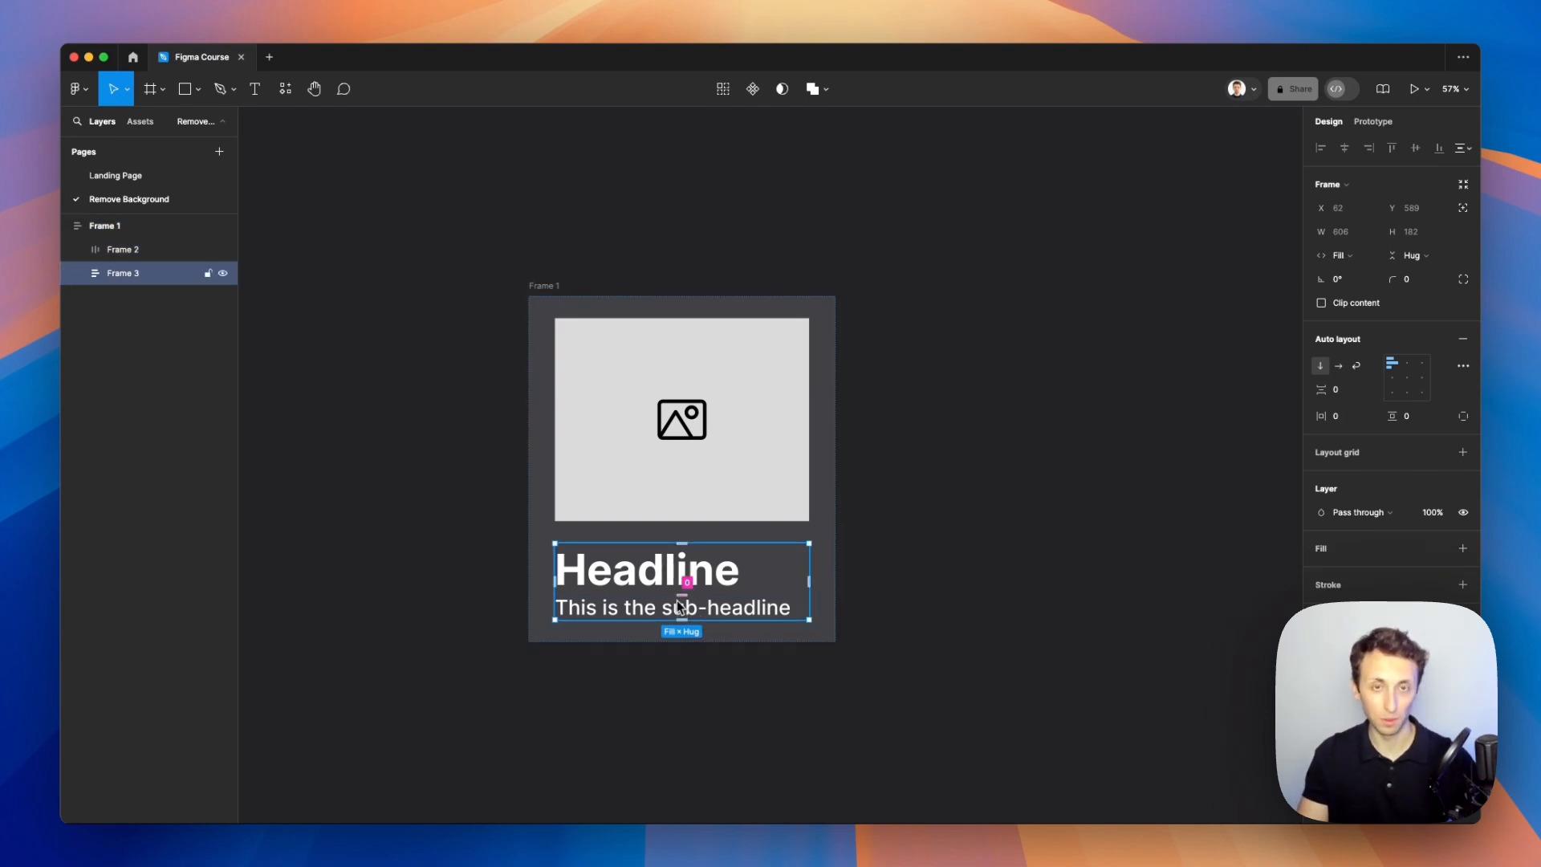
right_click(134, 275)
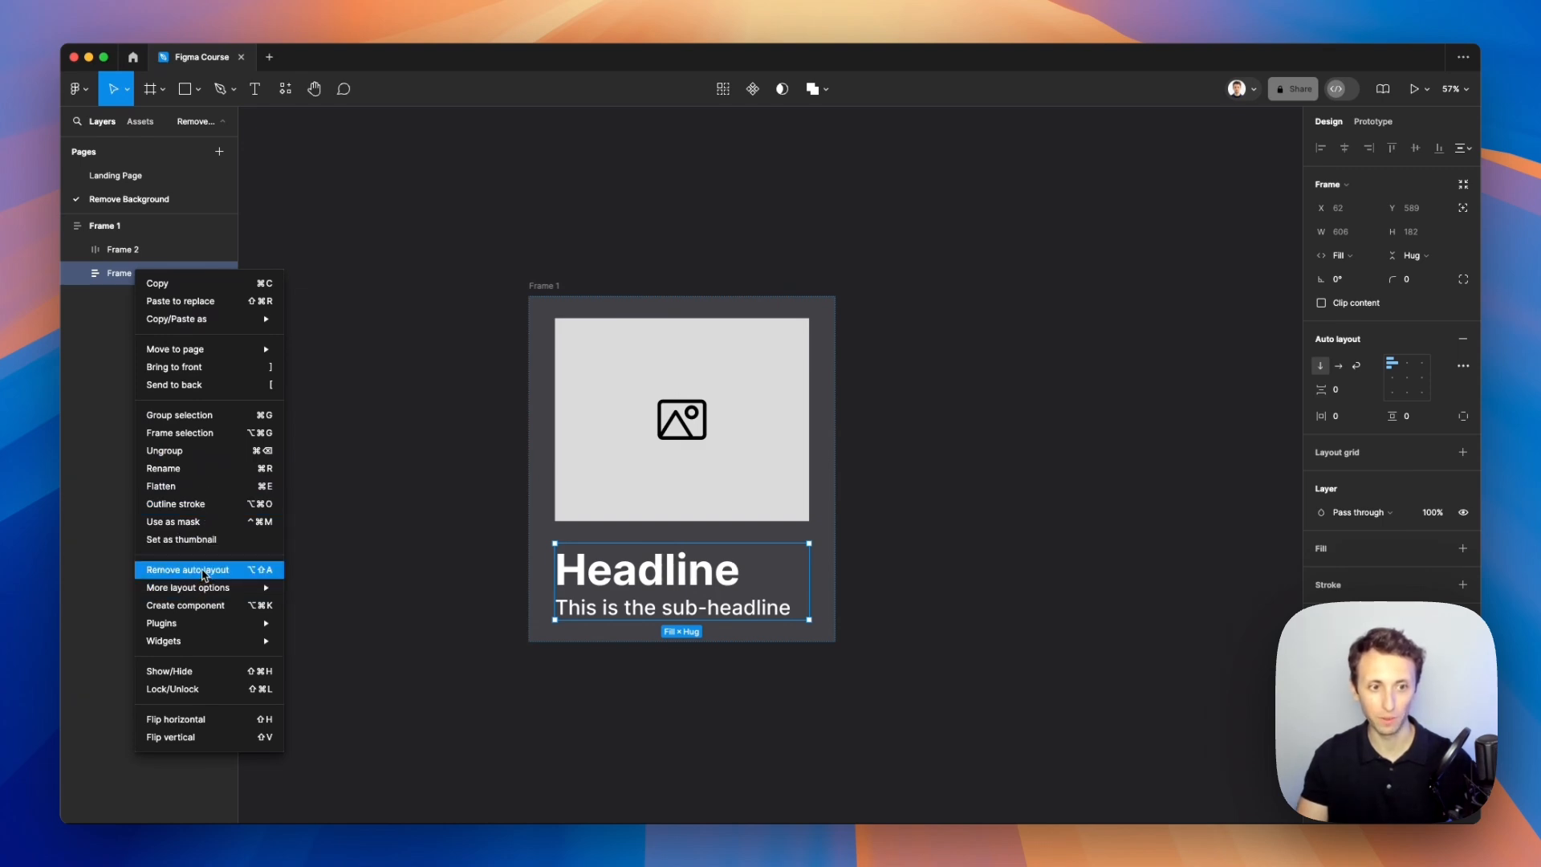
left_click(204, 570)
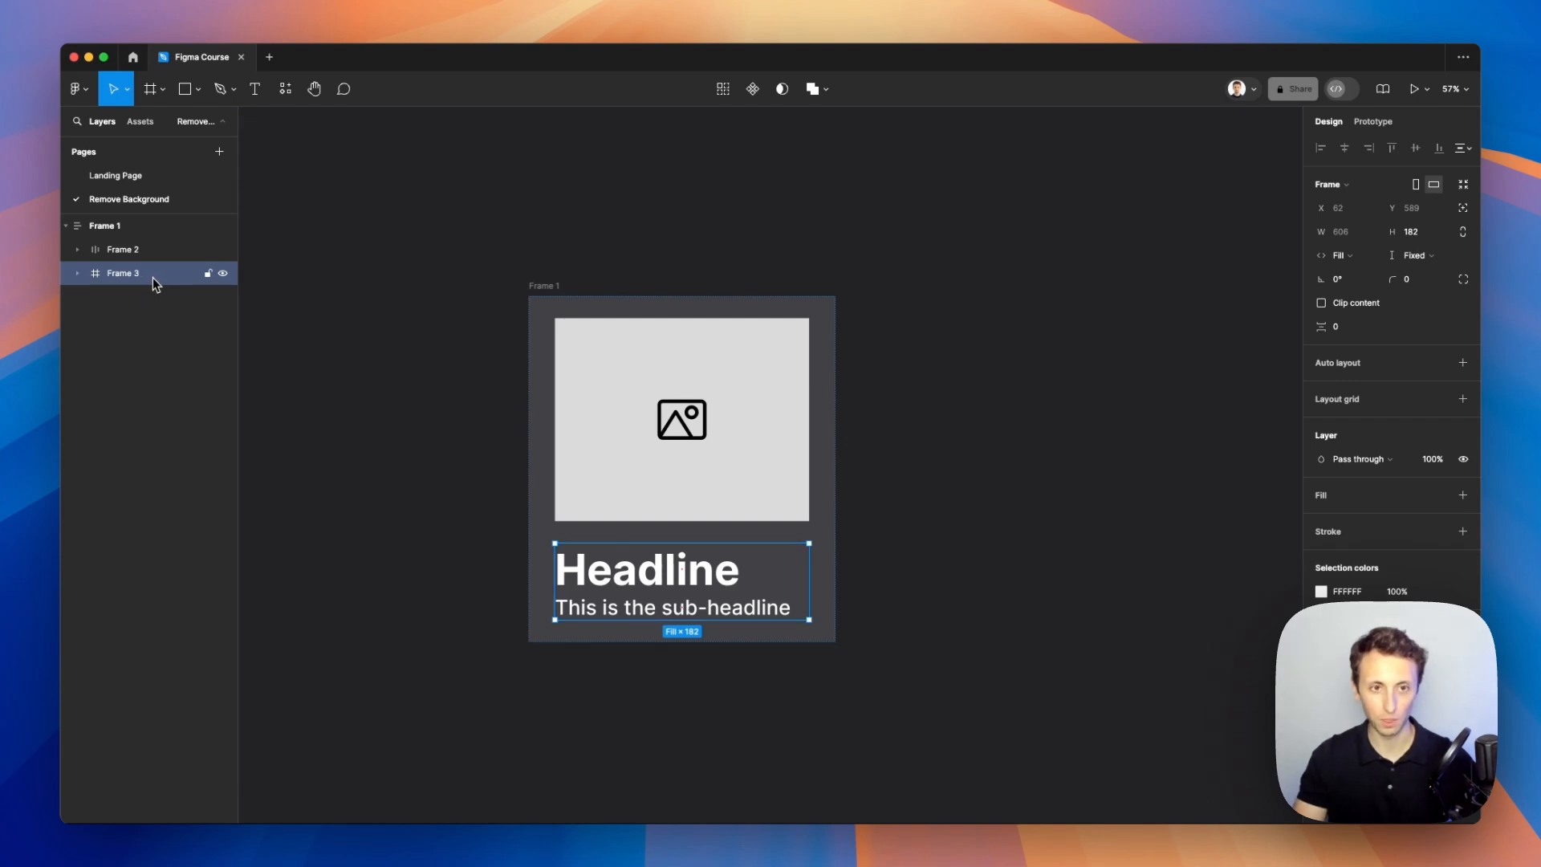
key("super+shift+g")
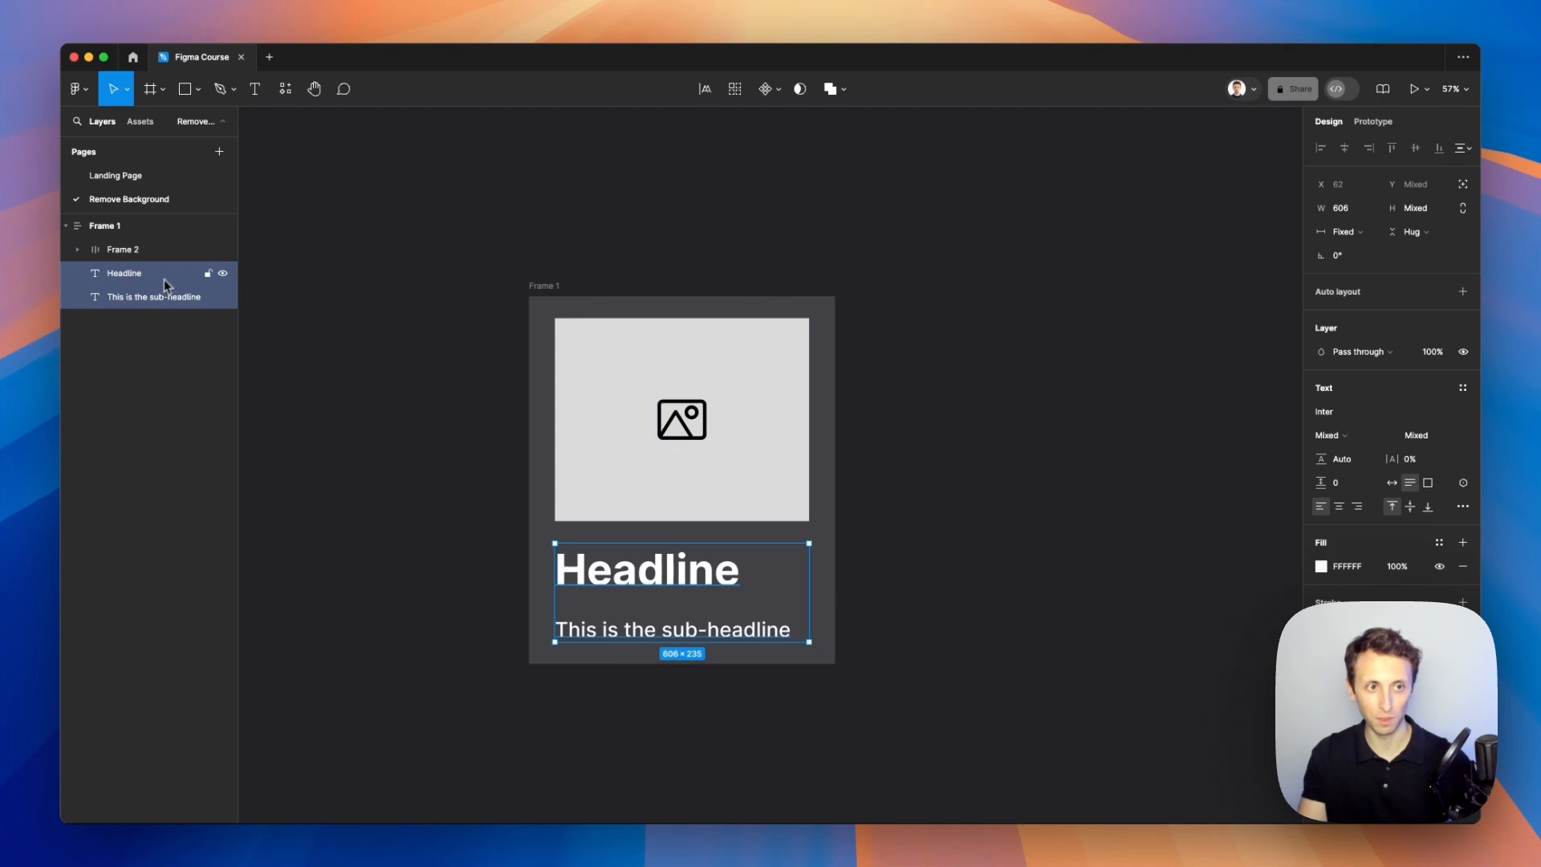
left_click(881, 491)
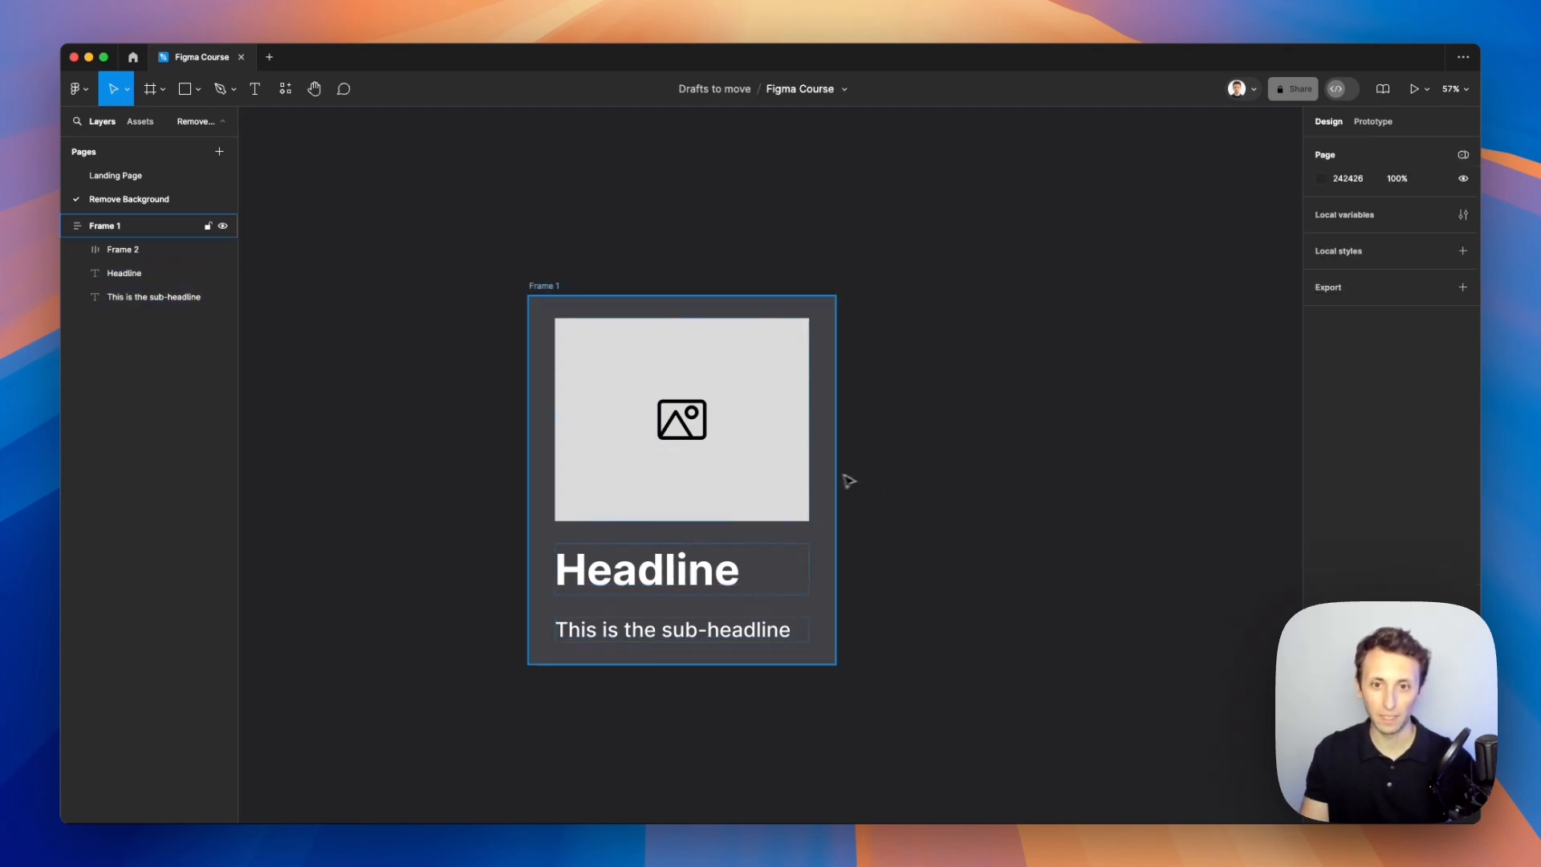
Step: Adjust the card frame's item spacing on the canvas to about 51
left_click(822, 484)
mouse_move(682, 606)
left_mouse_down()
mouse_move(689, 562)
mouse_move(681, 624)
left_mouse_up()
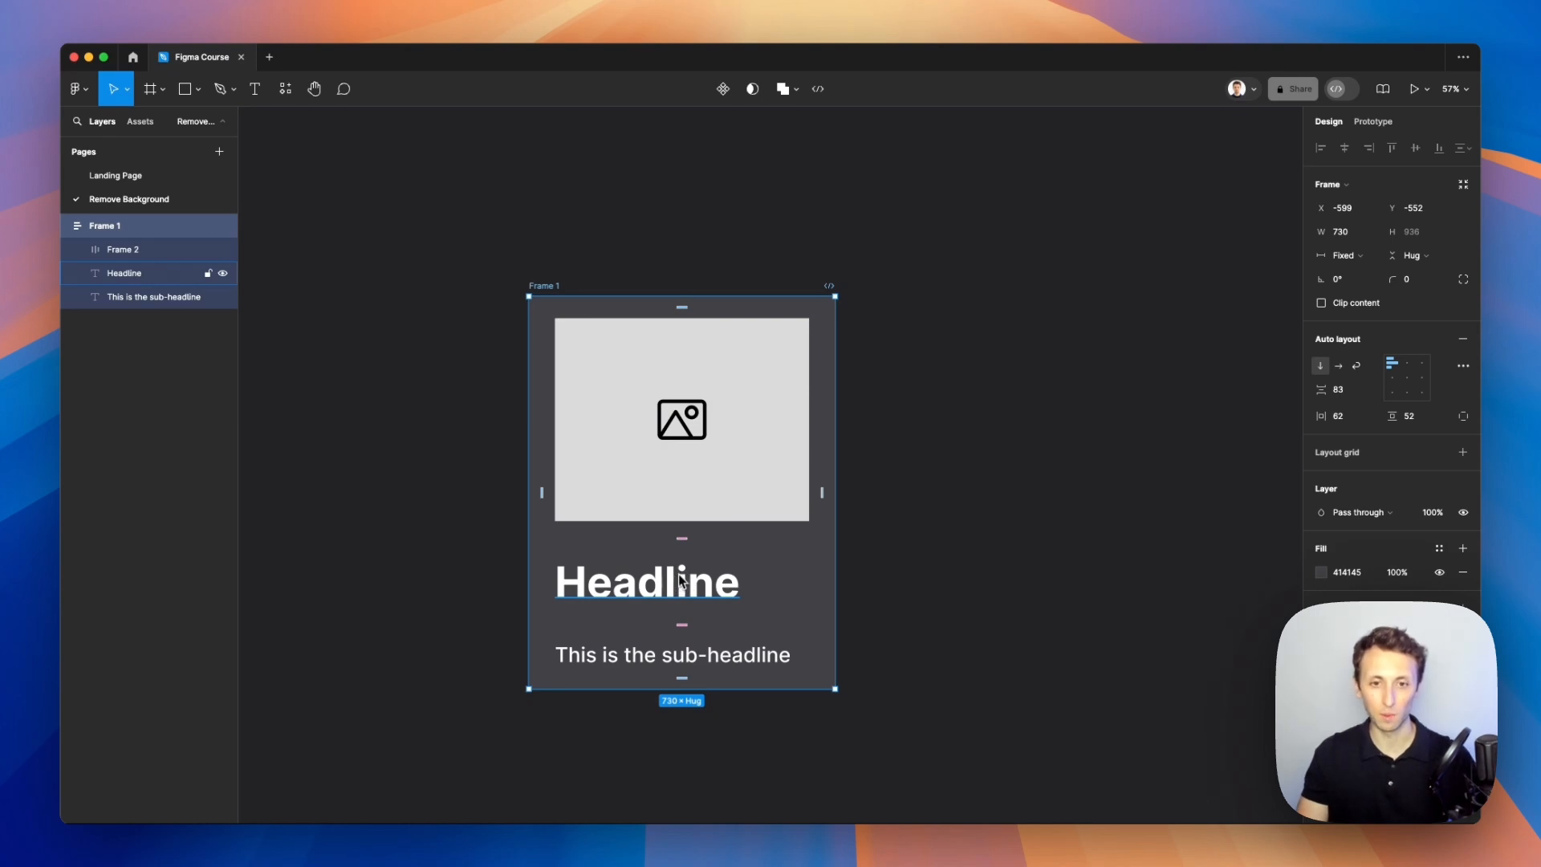
mouse_move(685, 624)
left_mouse_down()
mouse_move(688, 554)
mouse_move(679, 630)
mouse_move(677, 611)
left_mouse_up()
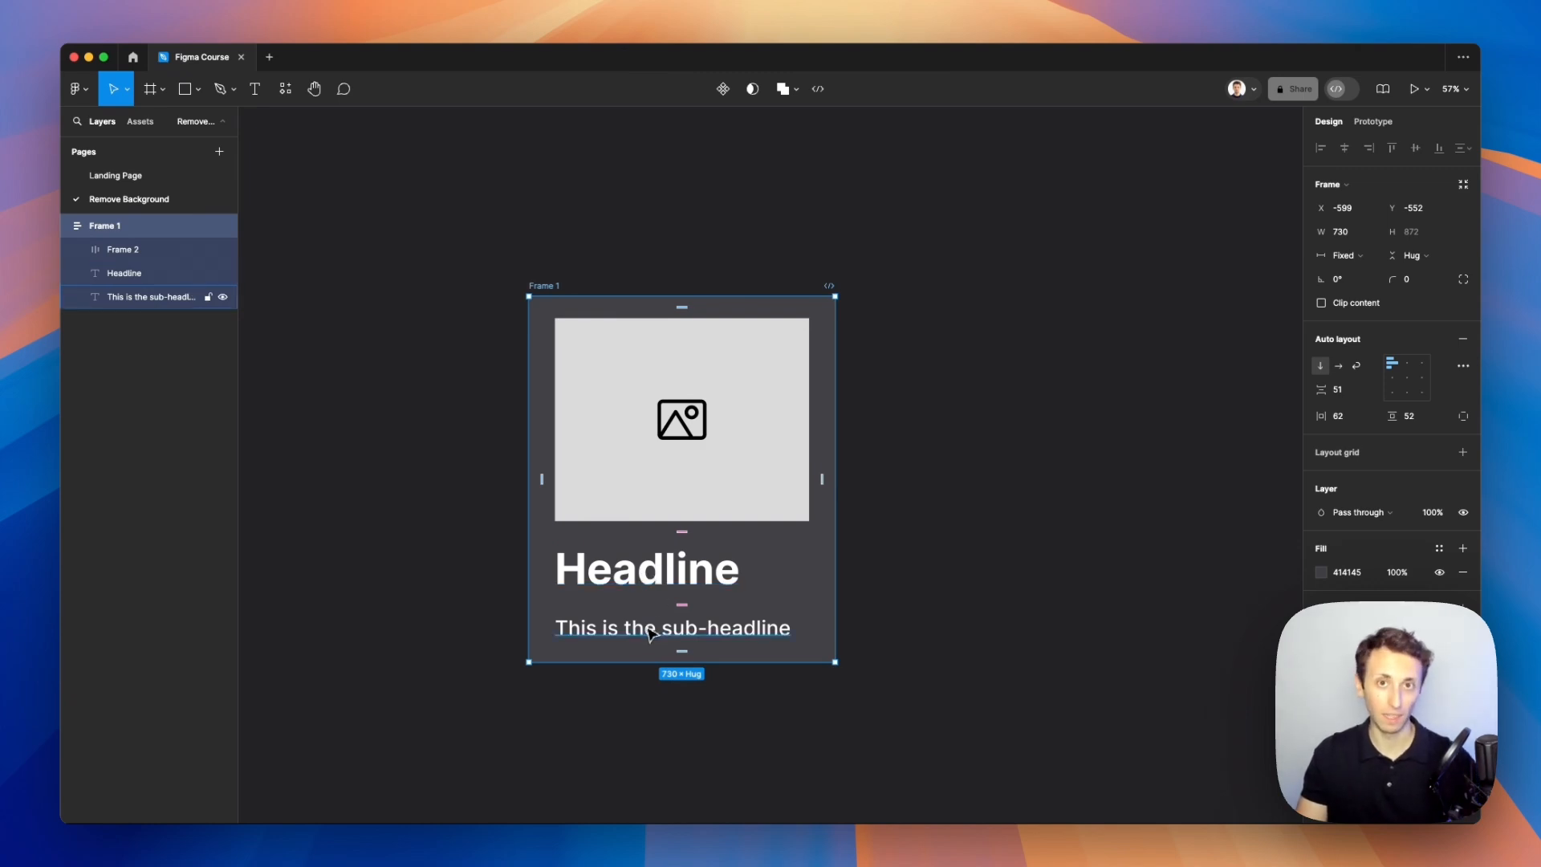
Step: Wrap the headline and sub-headline in a new auto layout frame and set its gap to 0
left_click(660, 581)
left_click(649, 627, "shift")
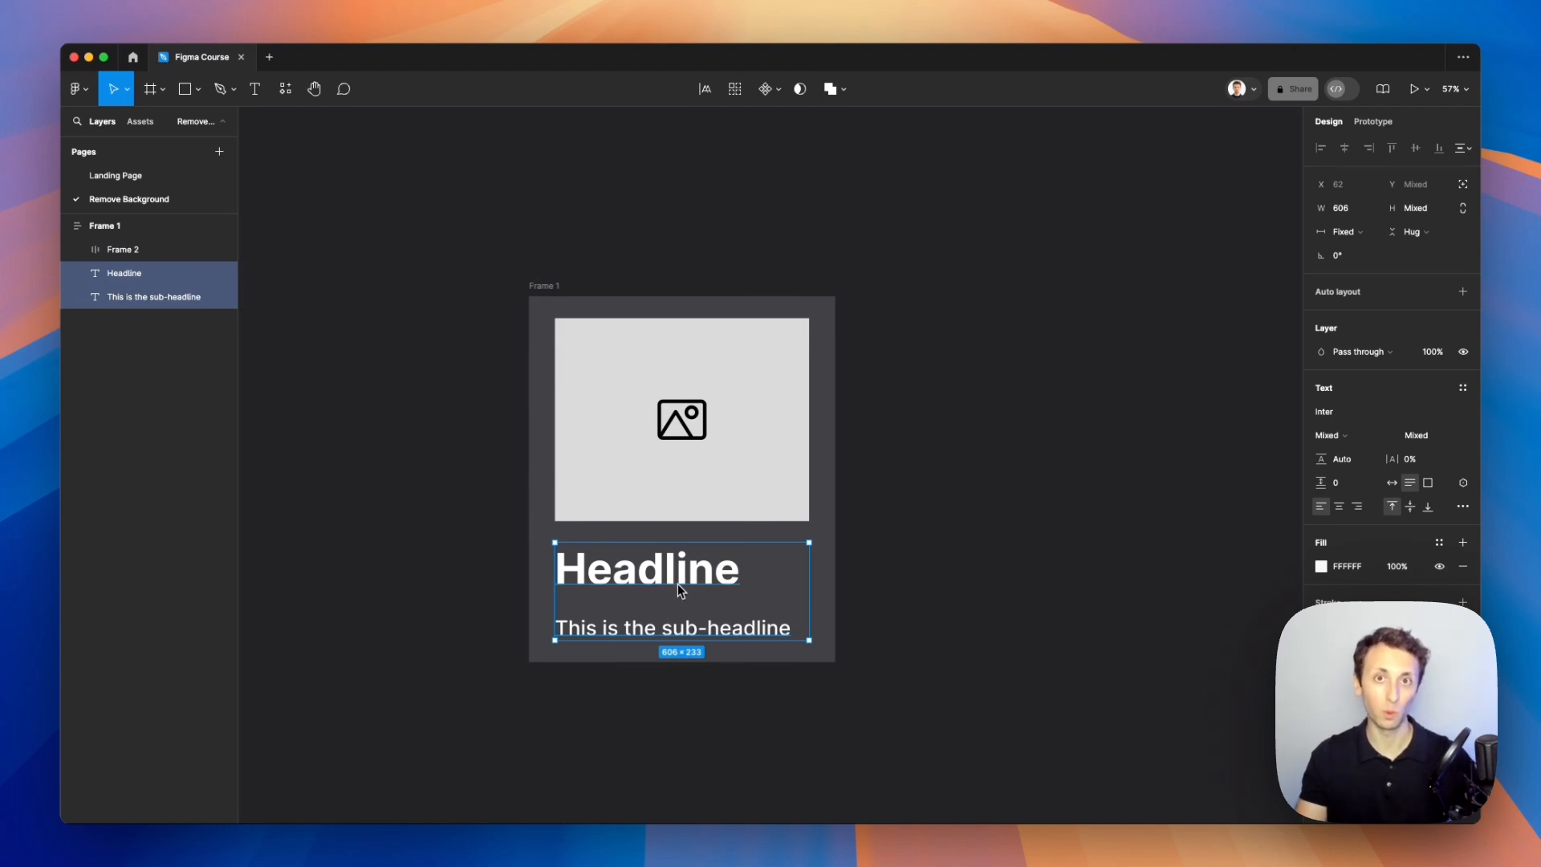
key("shift+a")
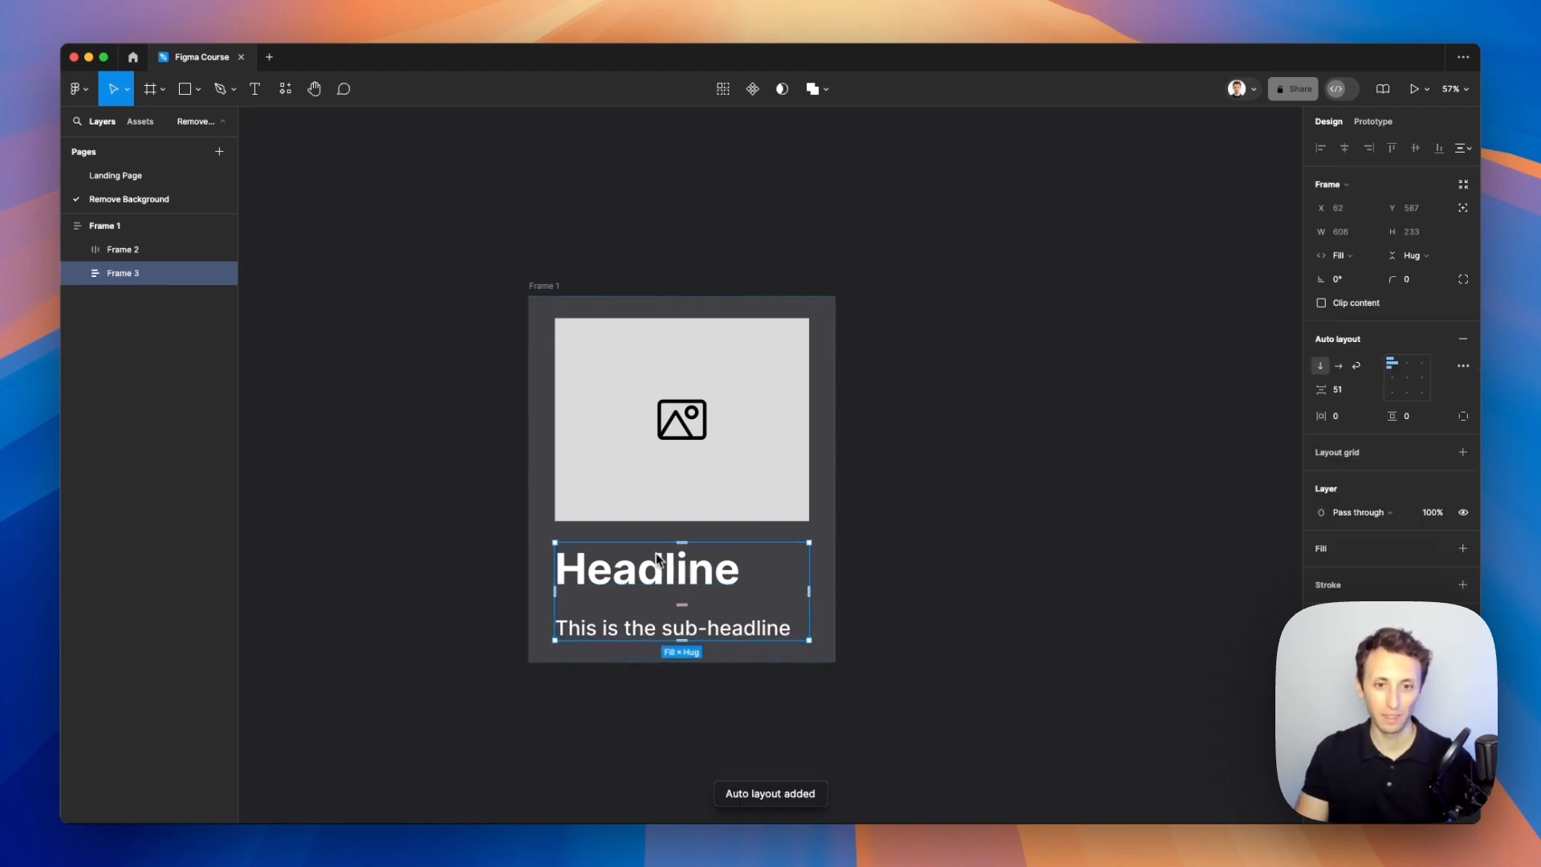
left_click_drag(684, 602, 684, 594)
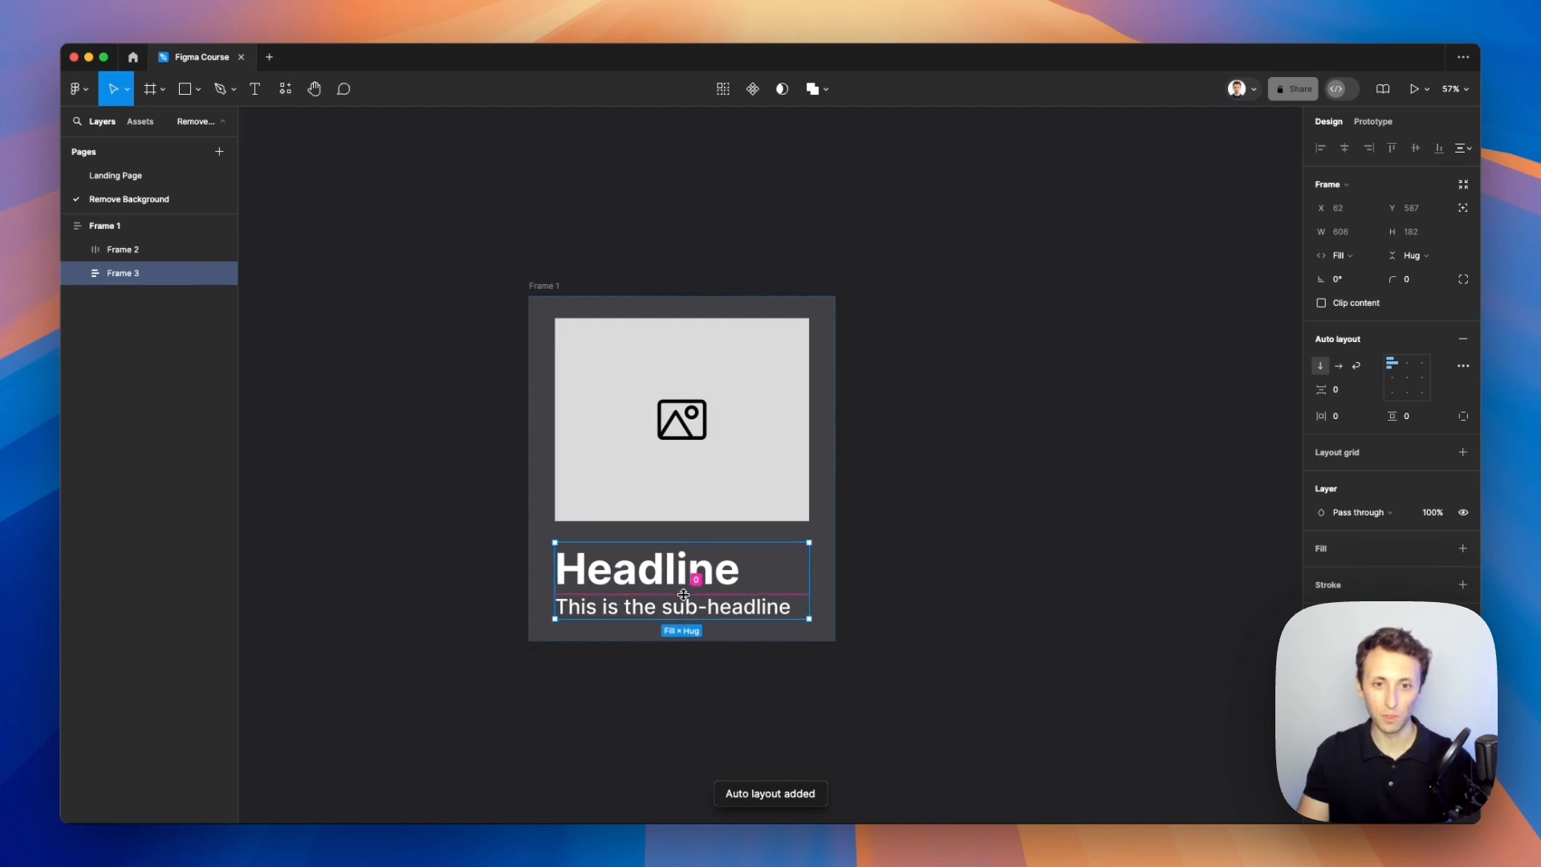
Step: Increase the card frame's spacing between the image and the text block to about 93
left_click(816, 533)
left_click_drag(689, 534, 682, 542)
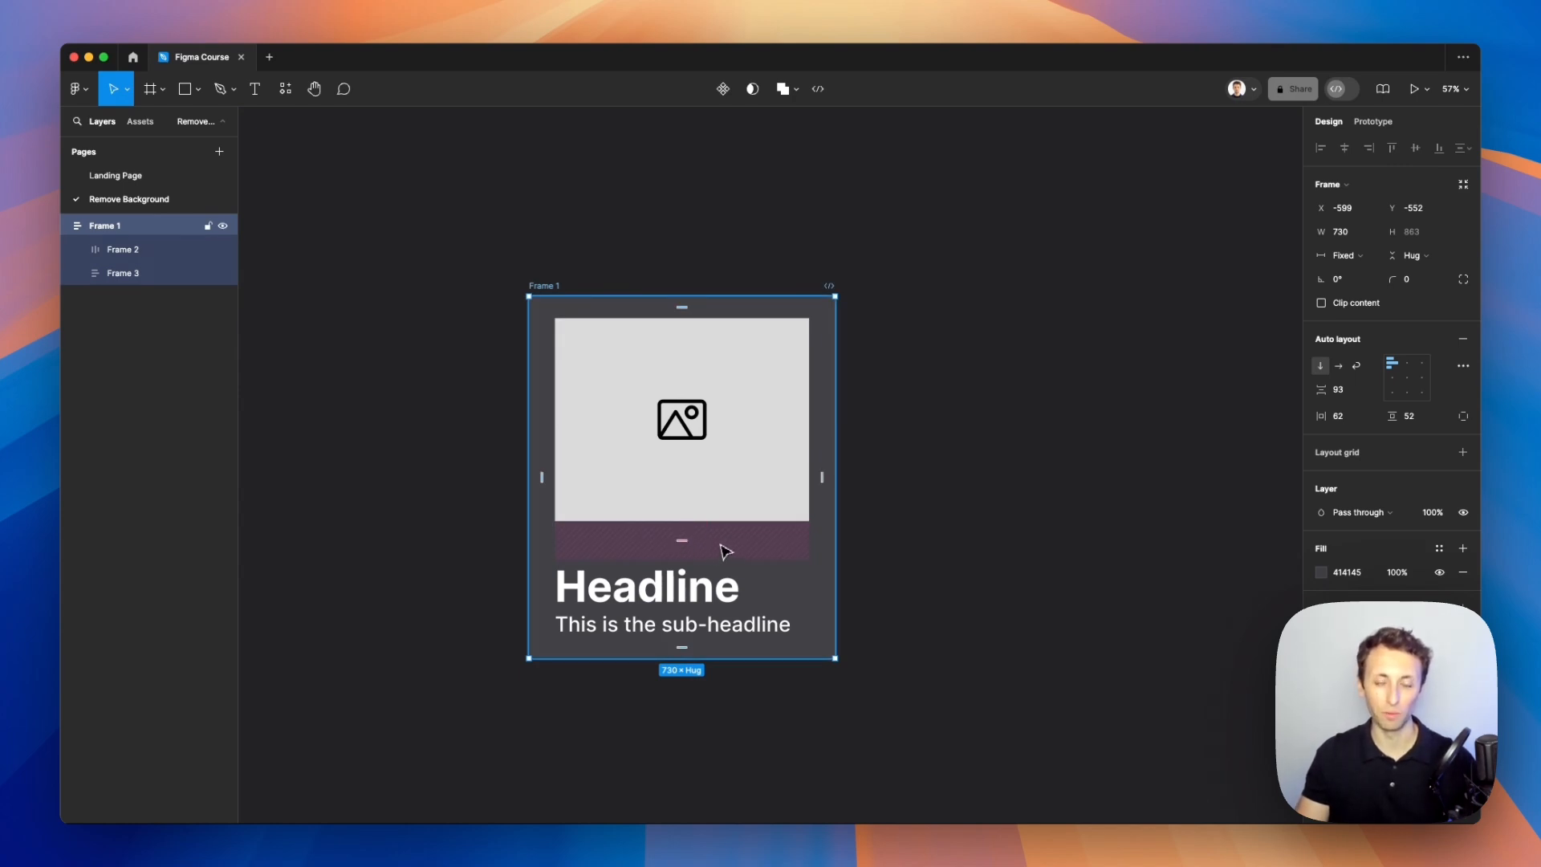
left_click(887, 538)
scroll(888, 540, "left", 1)
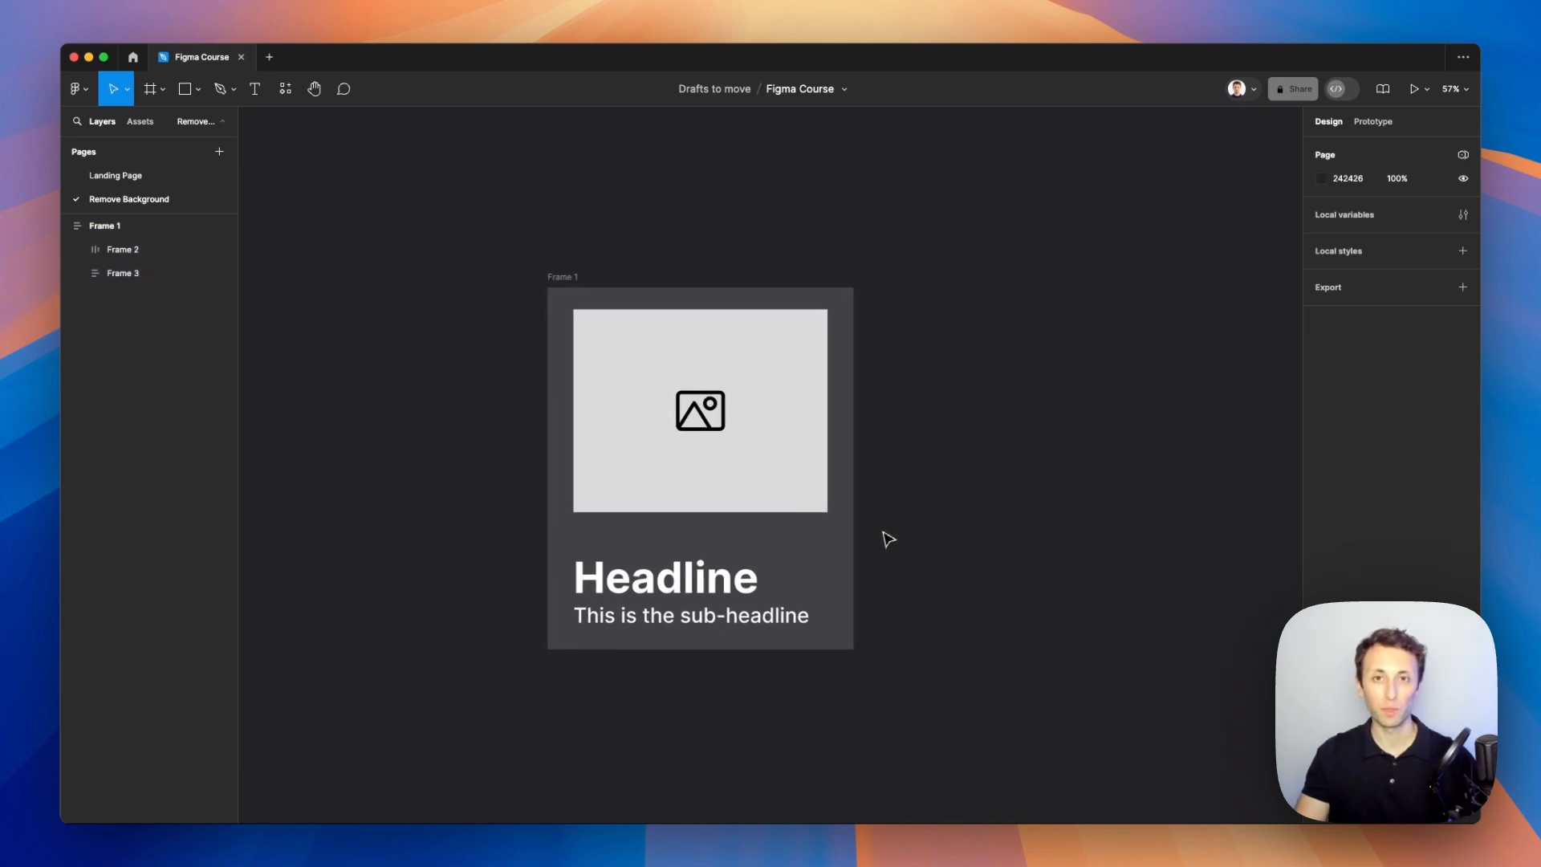
scroll(888, 539, "up", 5)
scroll(889, 540, "left", 4)
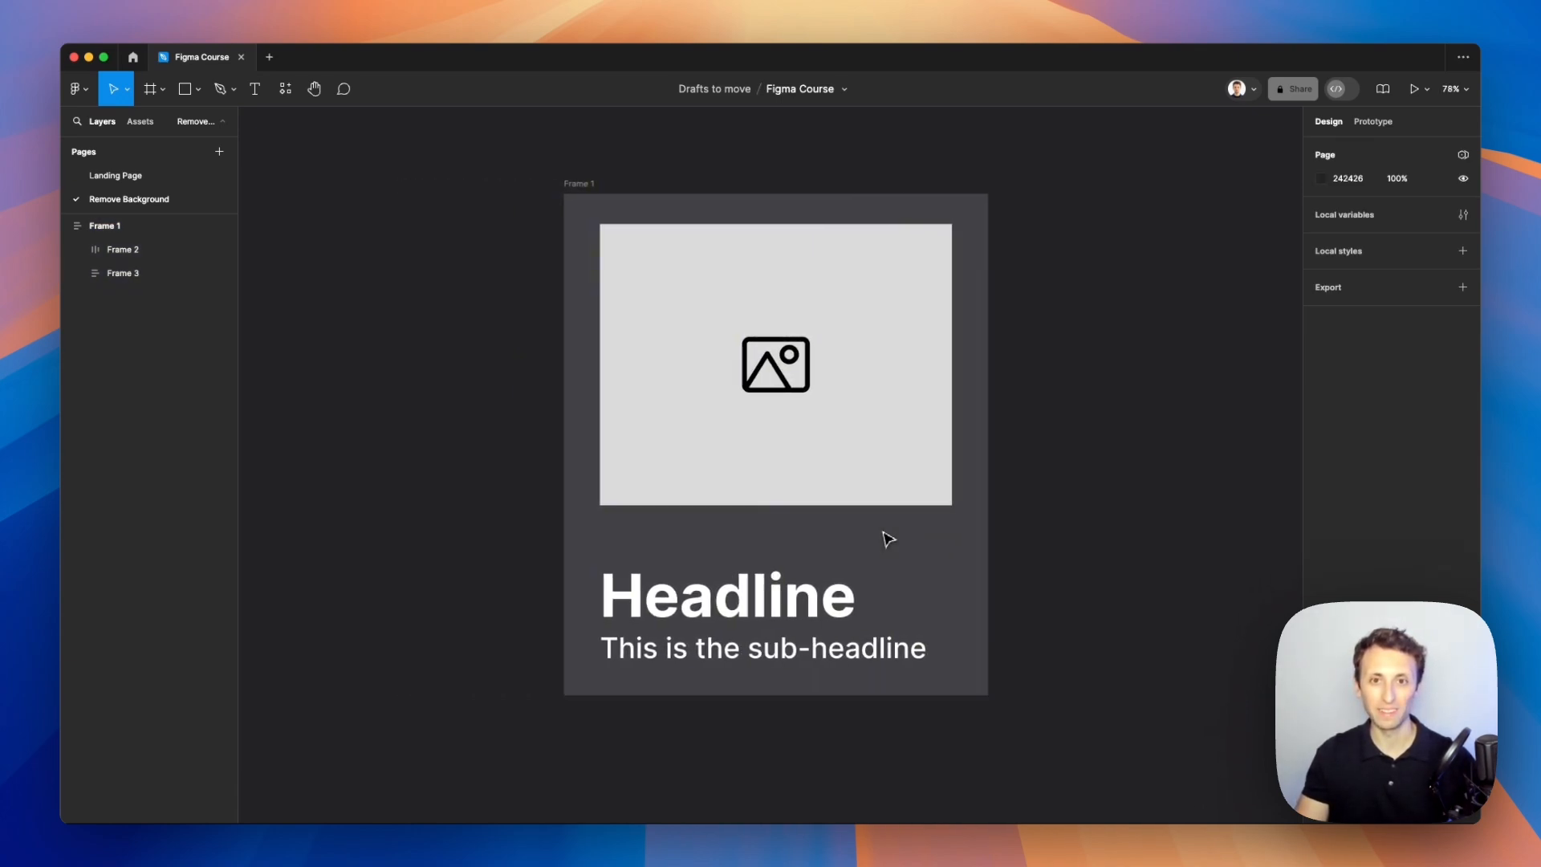